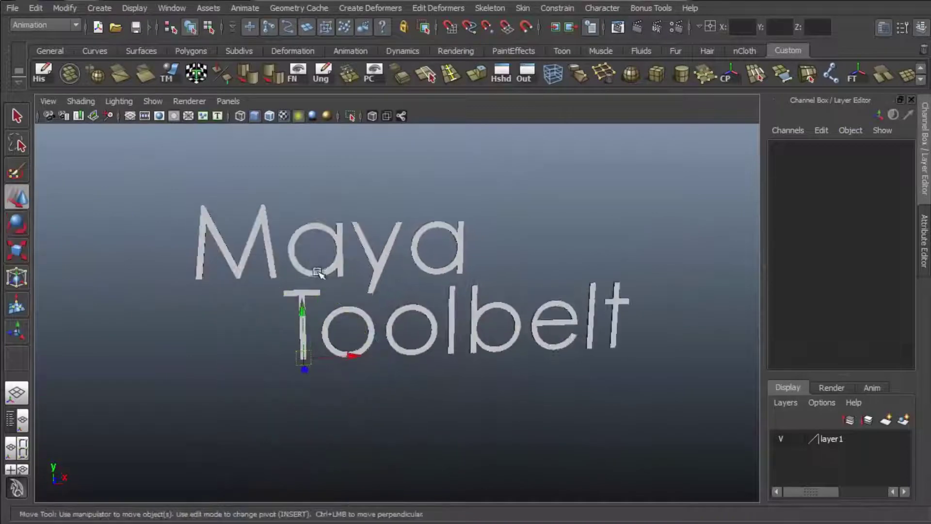
alt+middle_drag(394, 247, 381, 299)
key(Insert)
drag(291, 405, 221, 219)
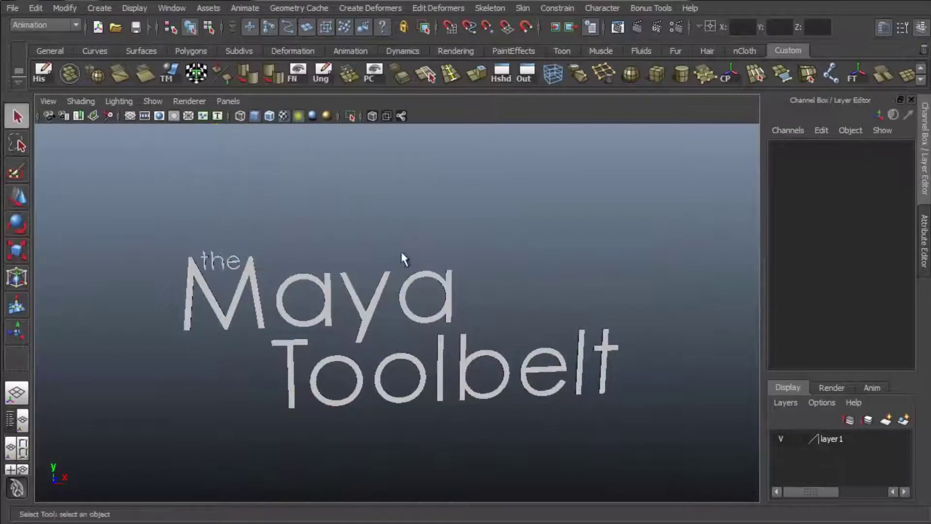
alt+right_drag(422, 269, 600, 363)
alt+drag(599, 363, 612, 272)
alt+middle_drag(613, 268, 613, 260)
alt+drag(614, 260, 616, 275)
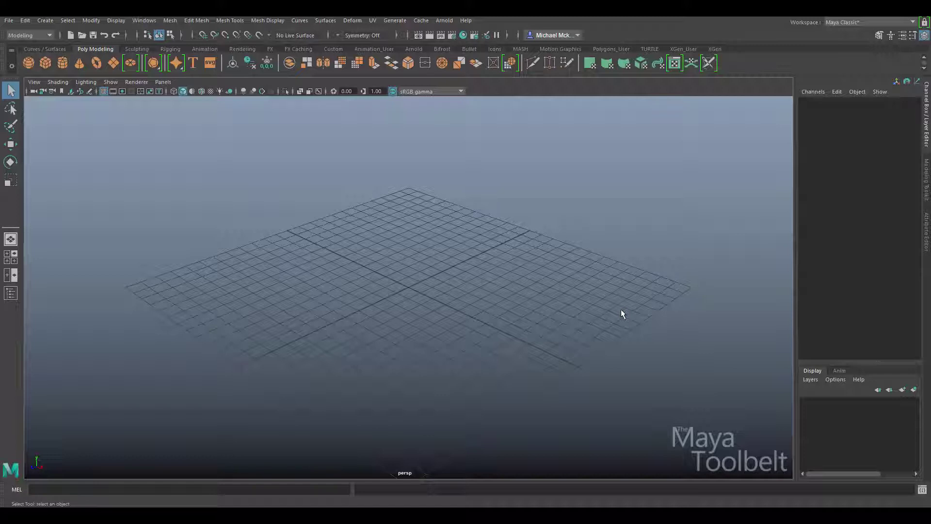
click(325, 19)
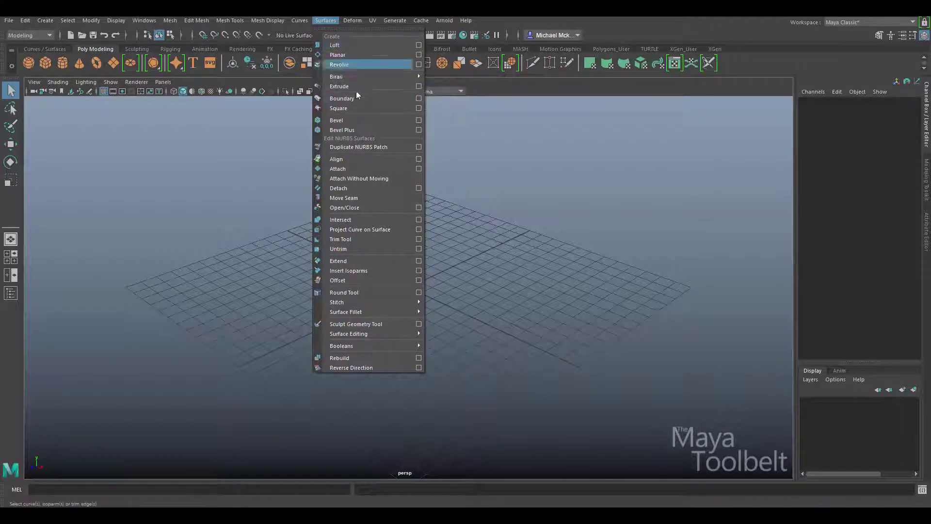
click(48, 25)
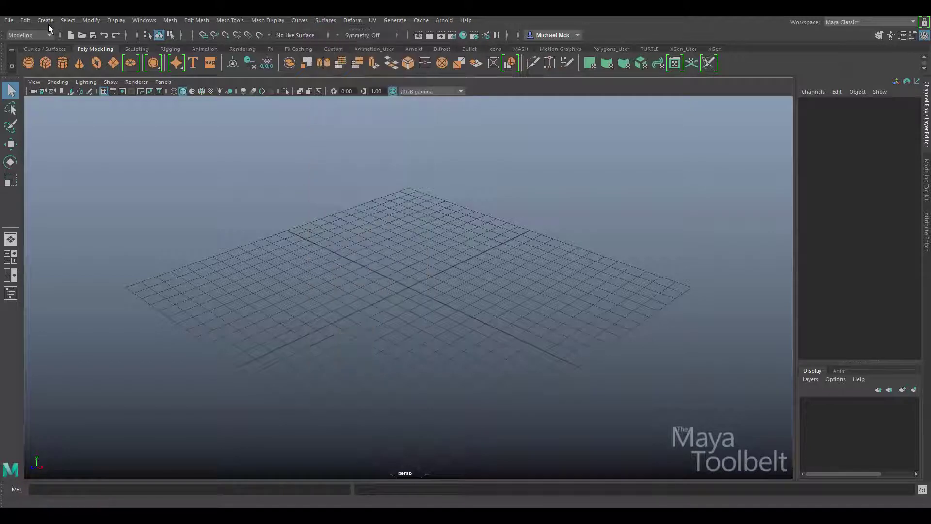
Create a NURBS sphere at the origin and scale it uniformly to about 3.949.
click(46, 21)
mouse_move(92, 44)
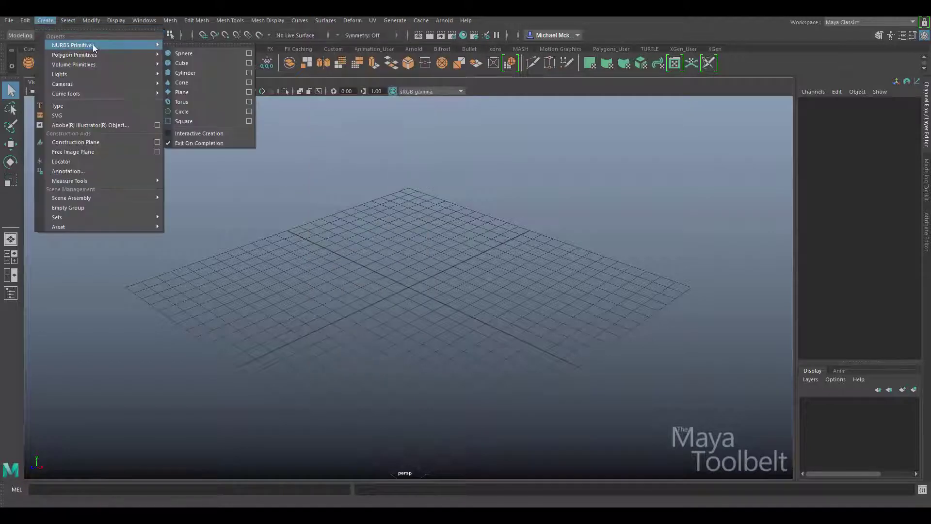
click(187, 52)
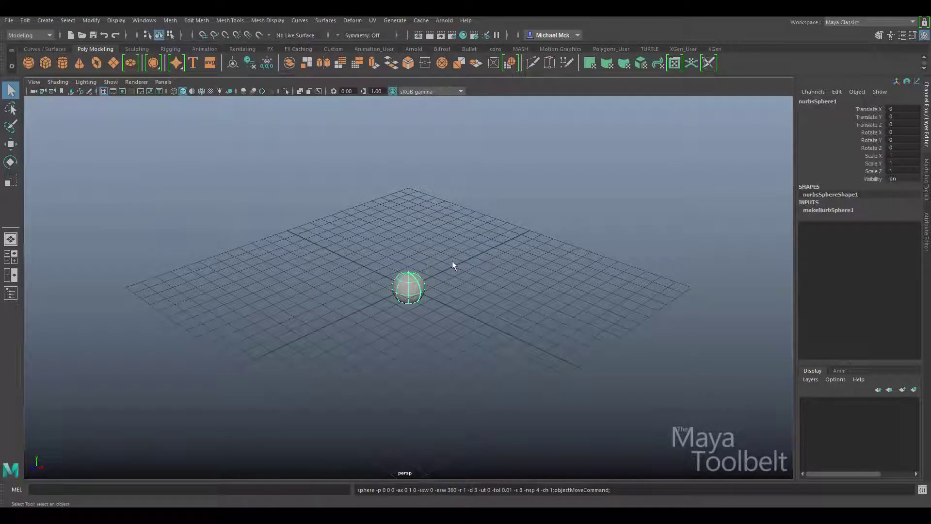
key(r)
drag(409, 287, 504, 283)
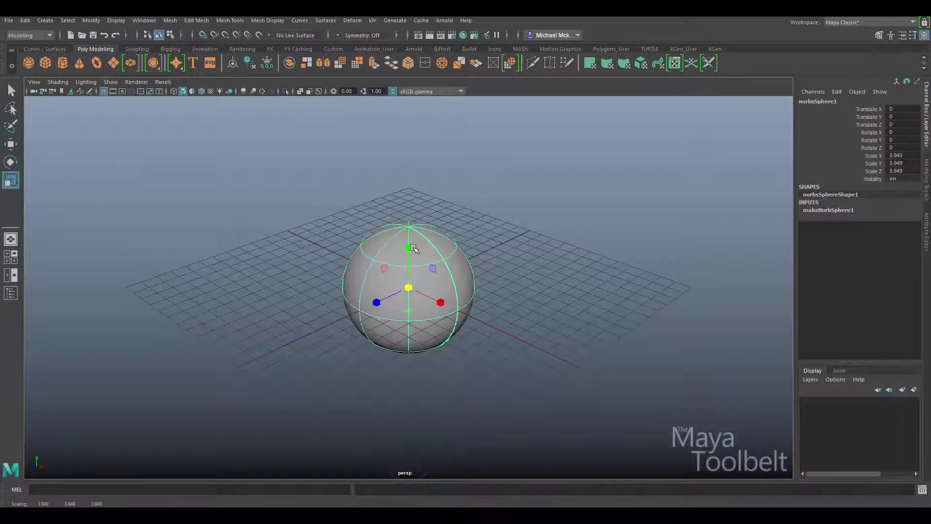
Hide the grid in the perspective view.
right_click(429, 241)
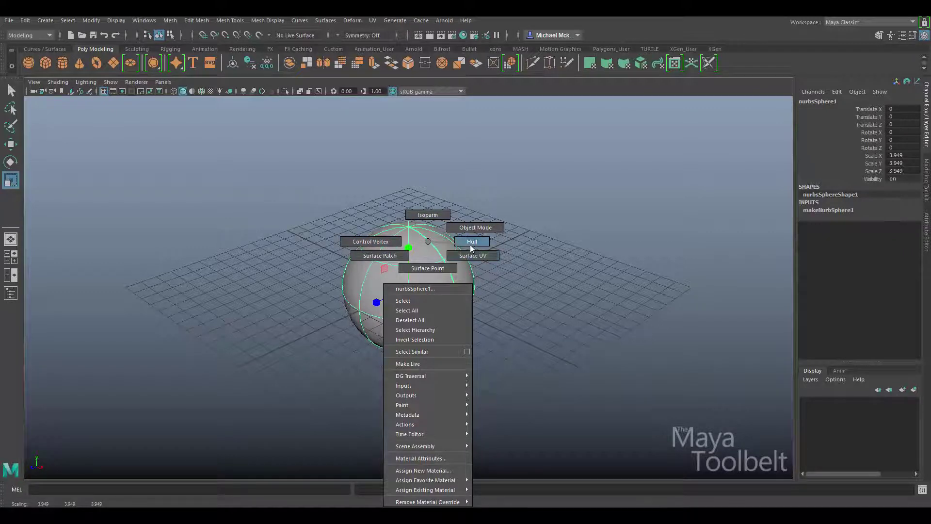
right_drag(471, 245, 428, 243)
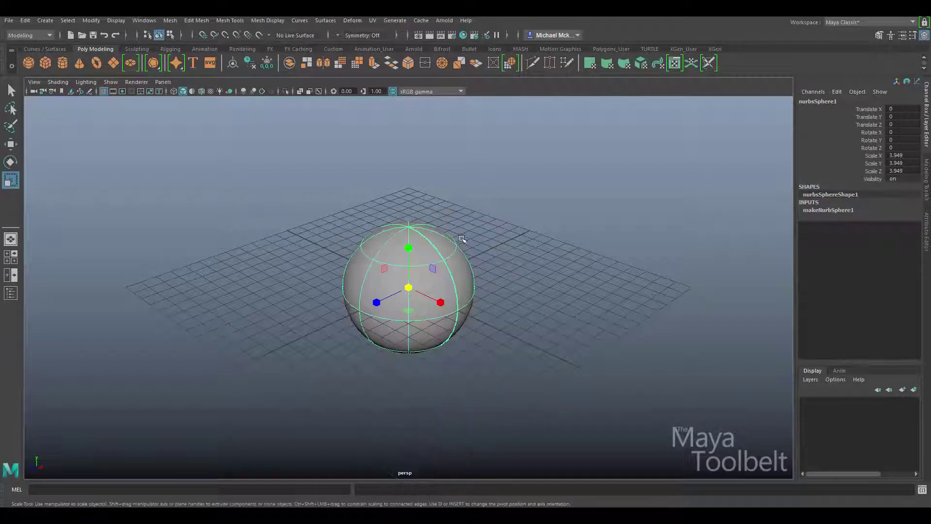
alt+drag(518, 303, 511, 256)
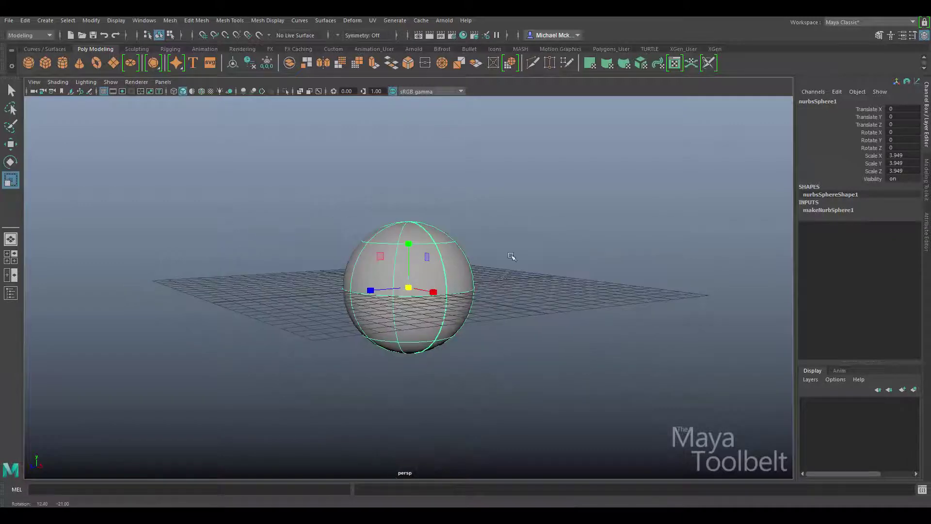
drag(522, 212, 427, 298)
alt+drag(592, 233, 600, 238)
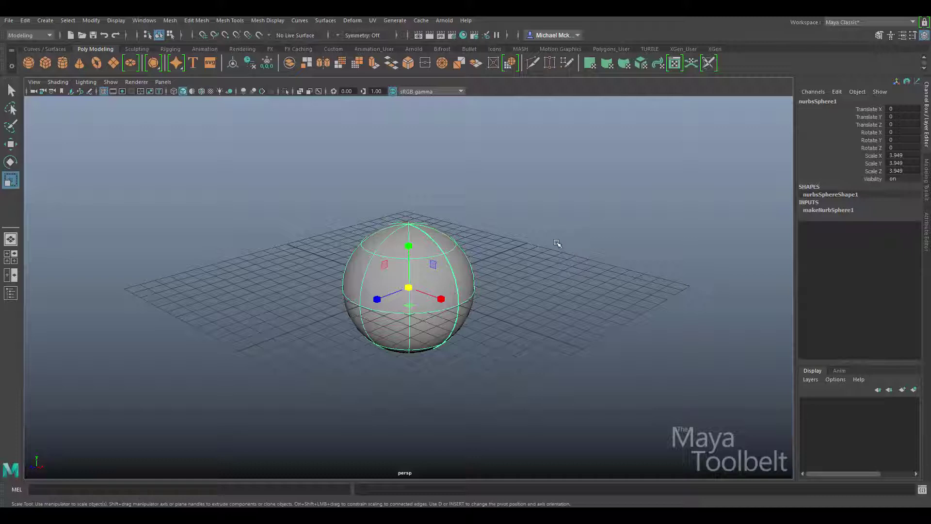
click(103, 91)
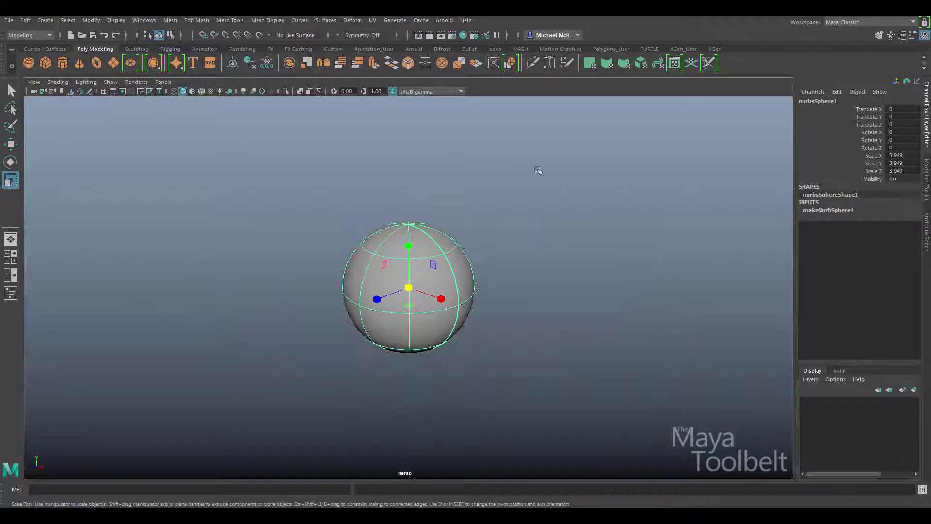
Examine the NURBS sphere's surface and curve layout from the side, from above and close up.
alt+drag(474, 228, 437, 249)
alt+right_drag(438, 249, 624, 264)
alt+drag(624, 264, 581, 229)
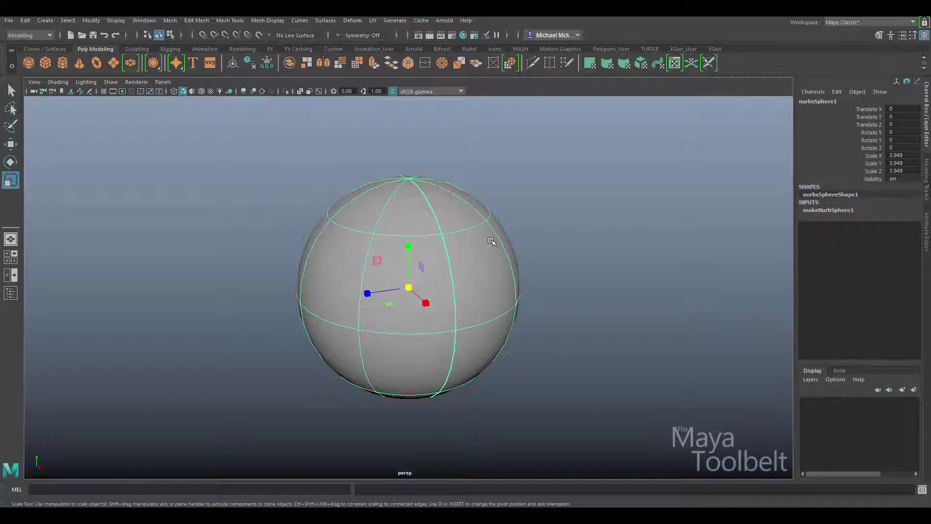
alt+drag(517, 244, 491, 284)
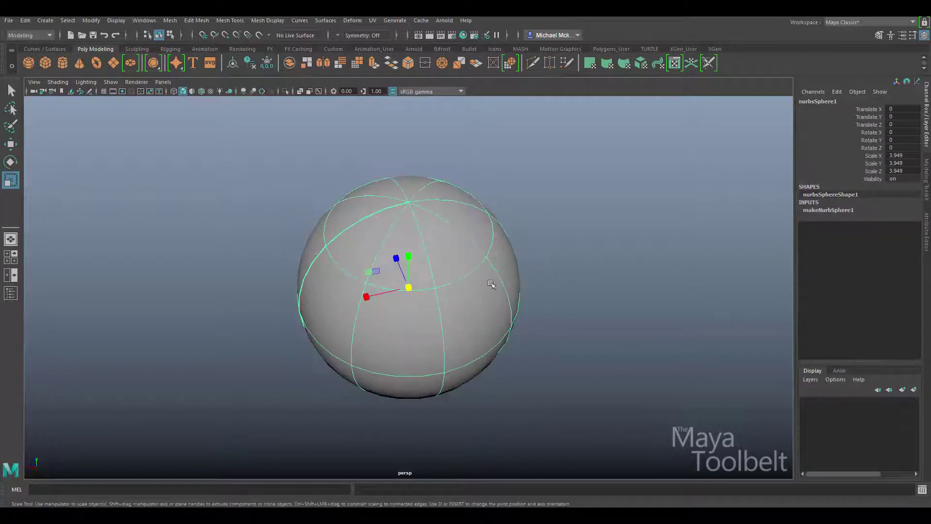
alt+drag(526, 316, 529, 212)
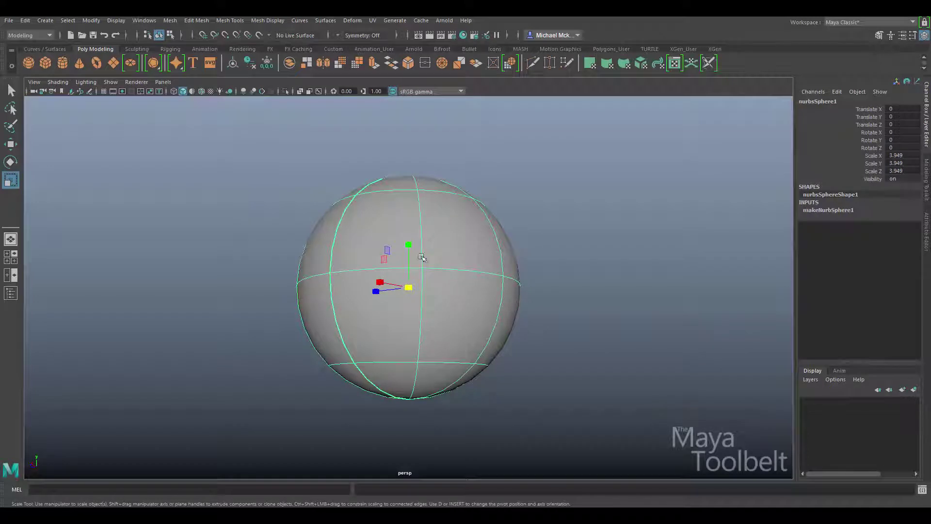
alt+drag(420, 221, 430, 252)
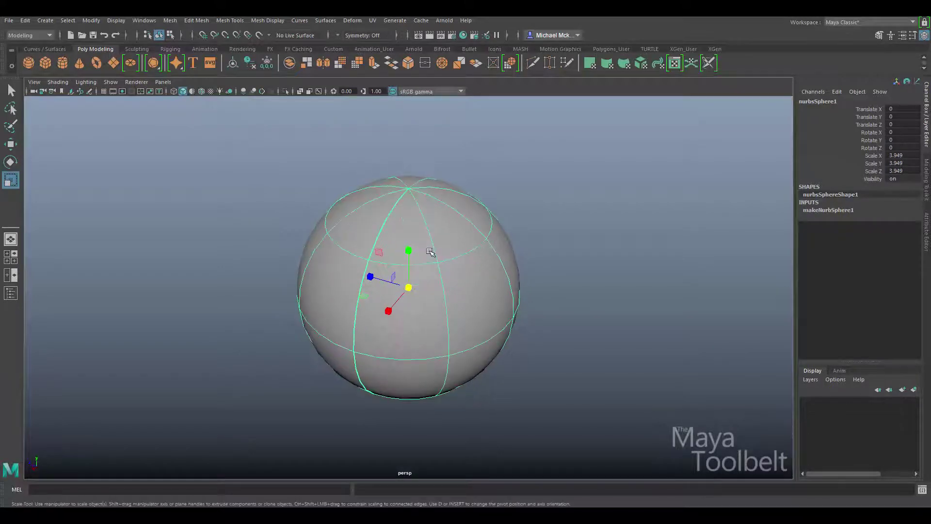
alt+middle_drag(430, 250, 405, 229)
alt+right_drag(406, 228, 488, 229)
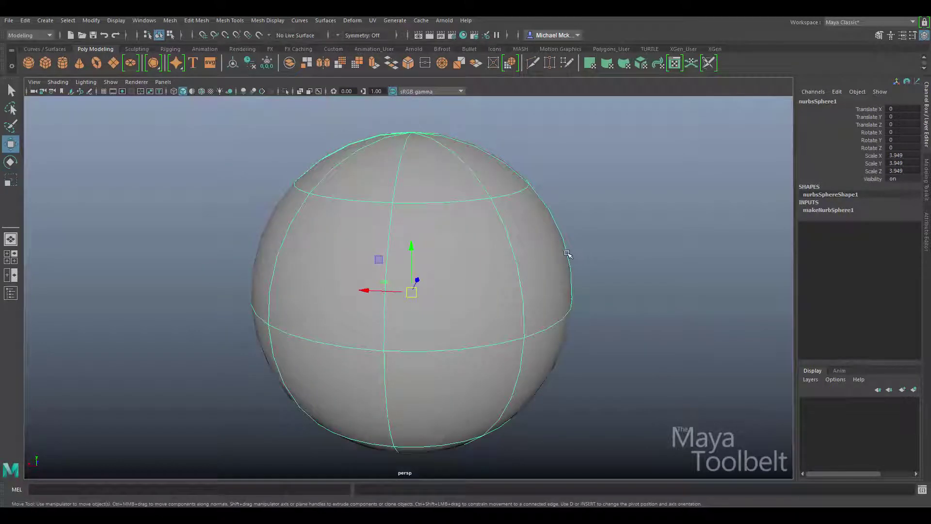
alt+drag(566, 255, 640, 280)
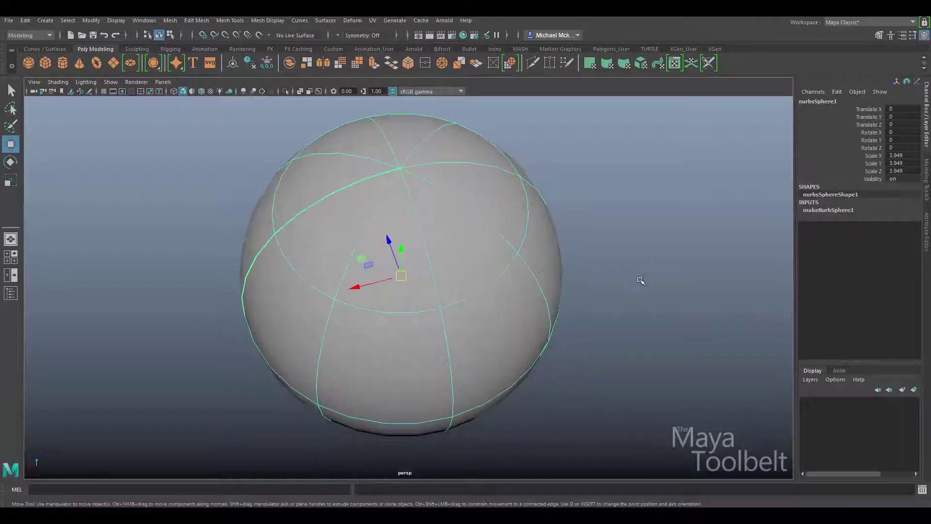
alt+right_drag(641, 280, 530, 276)
alt+drag(530, 276, 589, 282)
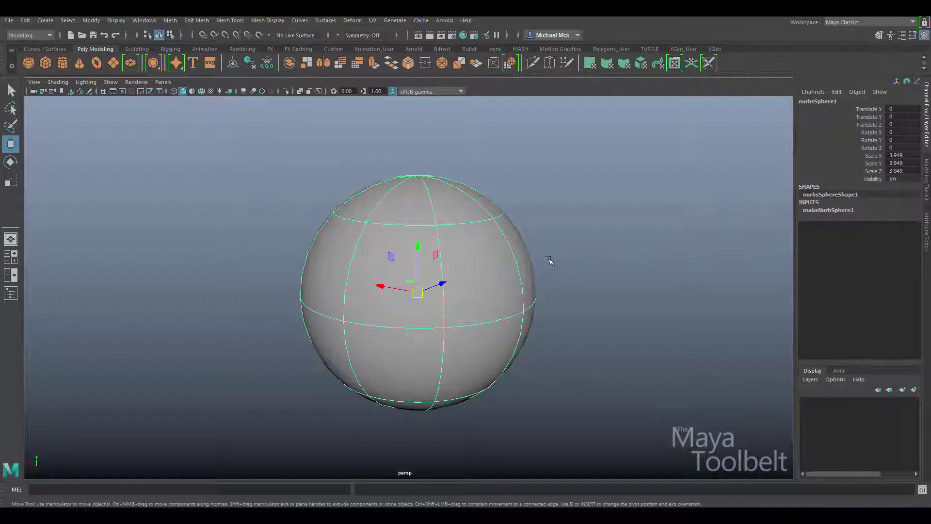
Create a polygon sphere at the origin.
key(q)
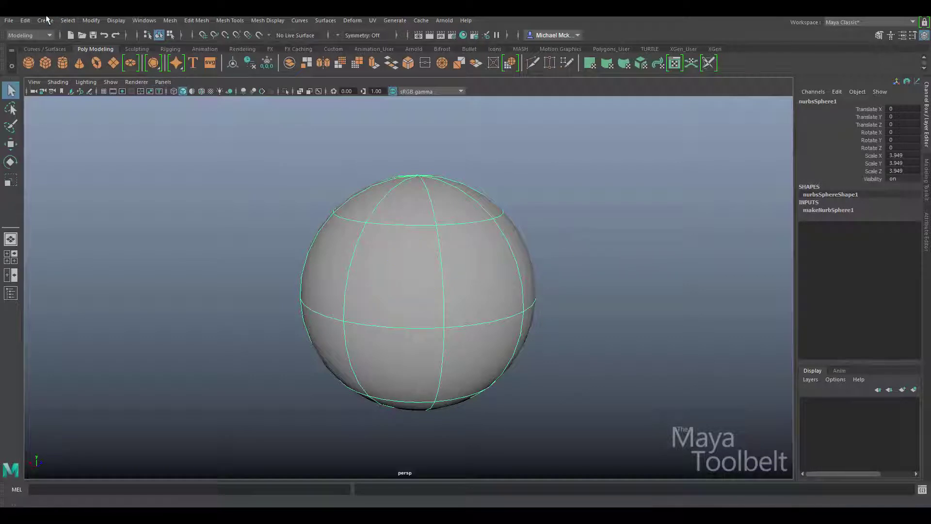
click(64, 20)
mouse_move(45, 21)
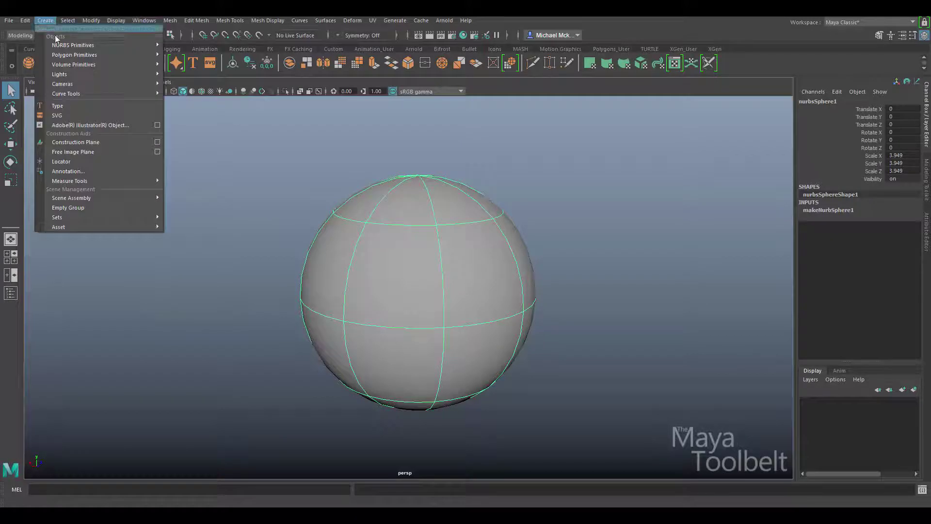
mouse_move(83, 56)
click(181, 63)
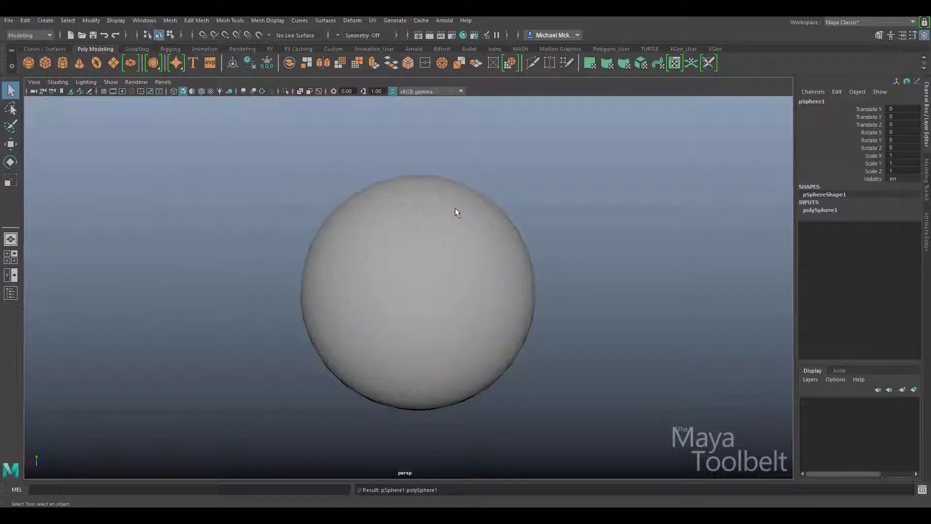
Move the polygon sphere along the X axis to about -11.34, beside the NURBS sphere.
alt+right_drag(594, 254, 495, 293)
key(w)
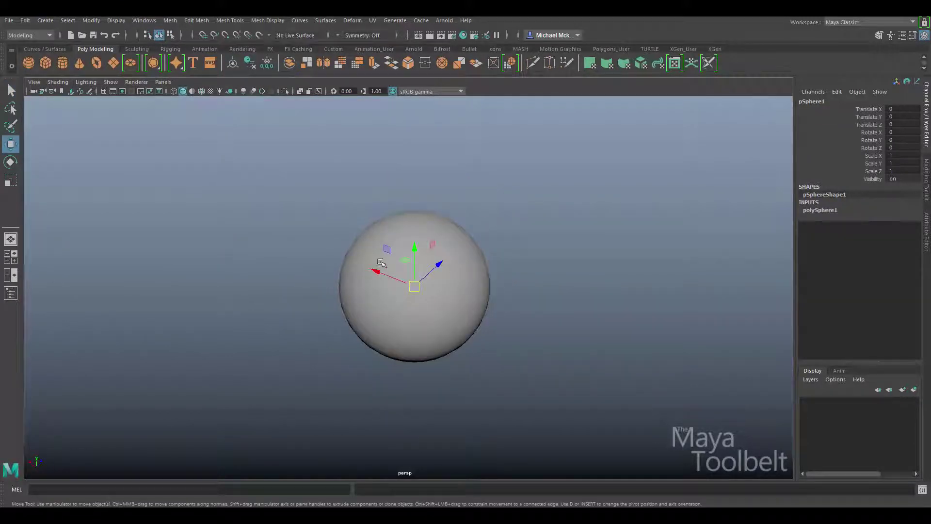
drag(381, 273, 512, 344)
alt+middle_drag(512, 344, 388, 281)
alt+drag(388, 281, 590, 274)
Scale the polygon sphere uniformly to about 3.722 so it is close in size to the NURBS sphere.
key(r)
alt+drag(563, 294, 433, 231)
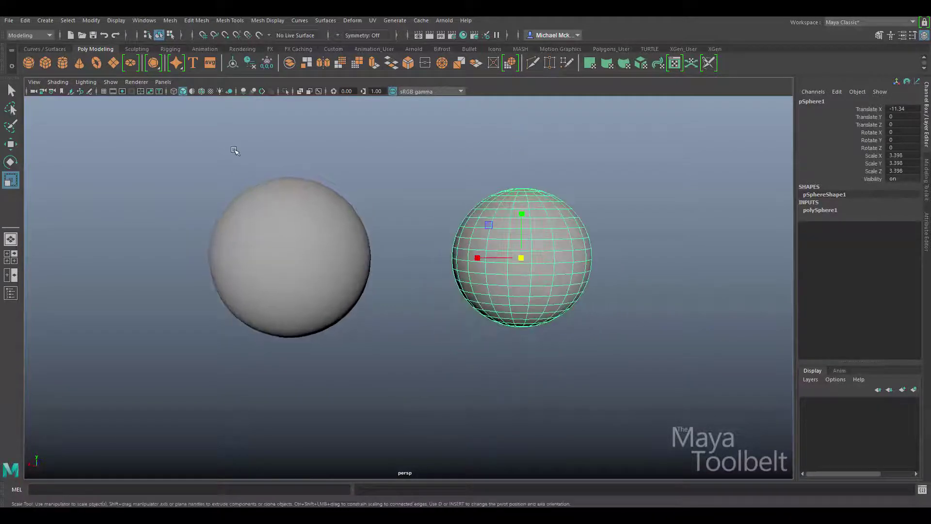
drag(234, 150, 623, 296)
alt+drag(449, 327, 536, 257)
click(545, 257)
drag(290, 135, 563, 280)
click(564, 281)
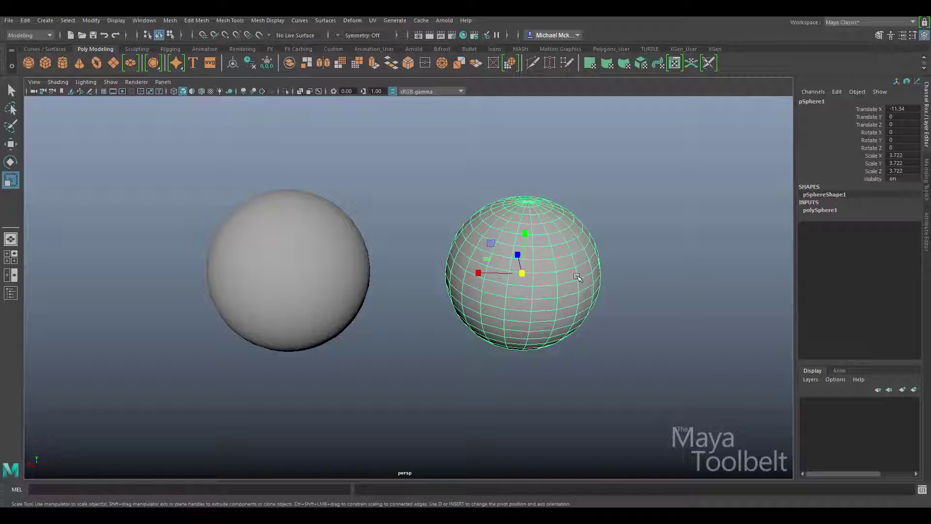
Select each sphere in turn and both together, and examine the polygon sphere's faces and edges close up.
click(313, 236)
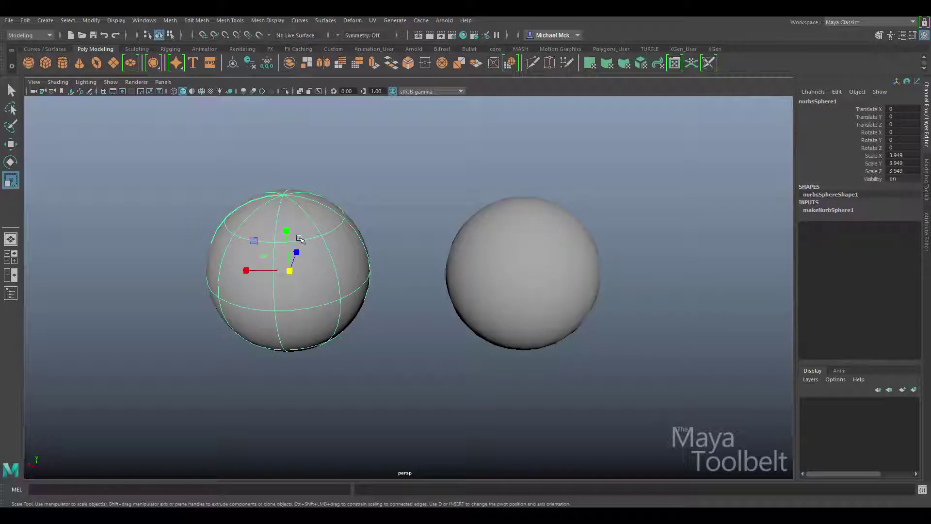
click(583, 265)
click(314, 222)
shift+click(560, 272)
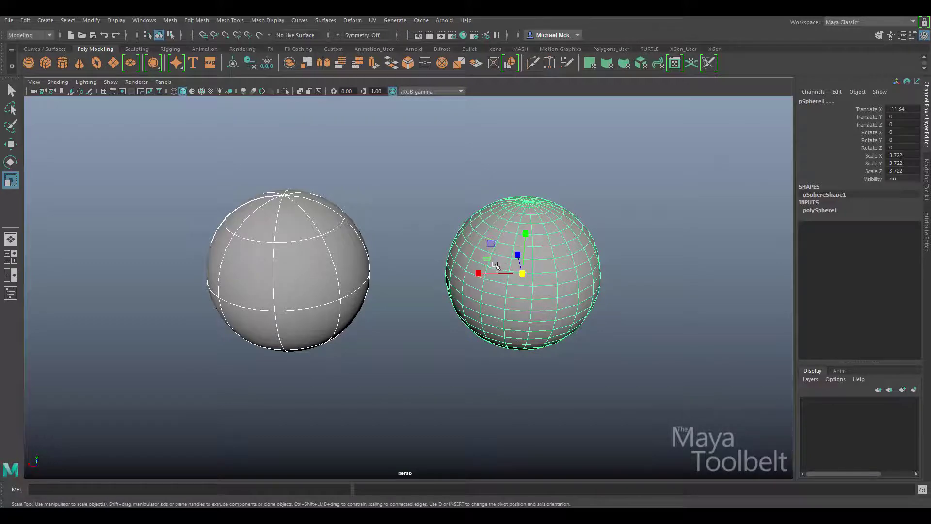
scroll(508, 231, up, 5)
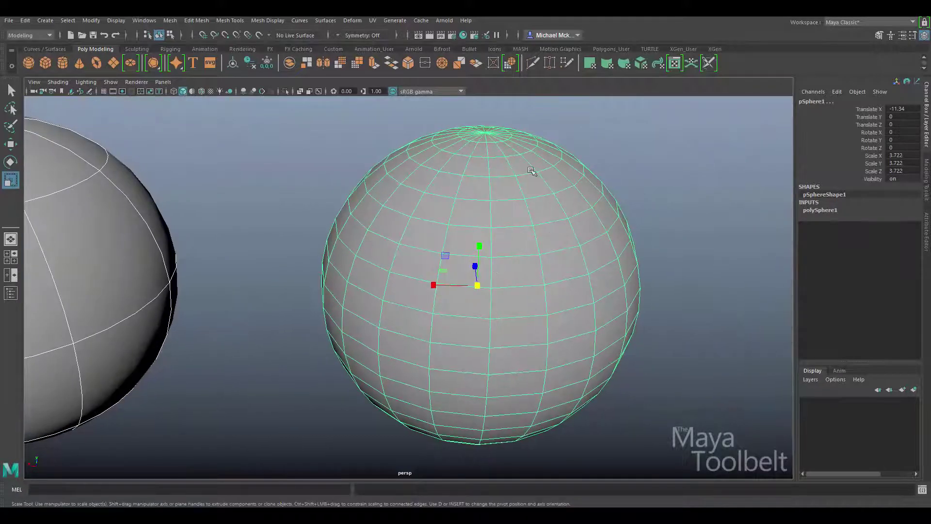
scroll(514, 258, up, 6)
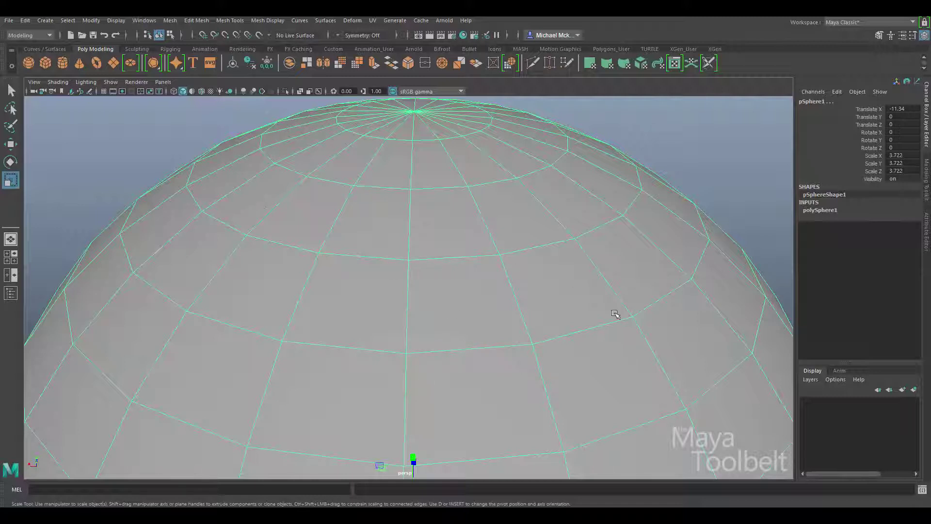
alt+drag(615, 314, 636, 289)
alt+right_drag(636, 289, 330, 256)
alt+middle_drag(331, 256, 539, 268)
Compare the NURBS sphere's curves with the polygon sphere's wireframe, selecting them individually and together.
click(260, 185)
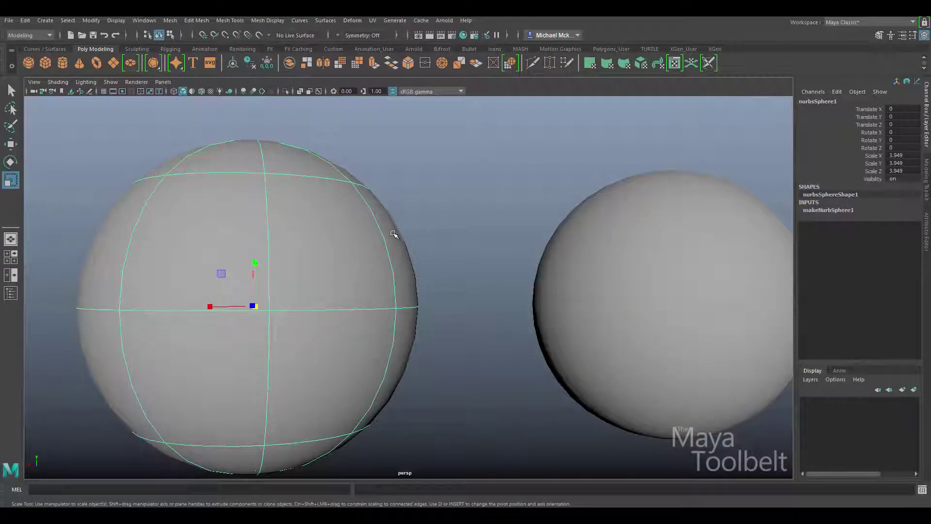
alt+drag(434, 235, 229, 250)
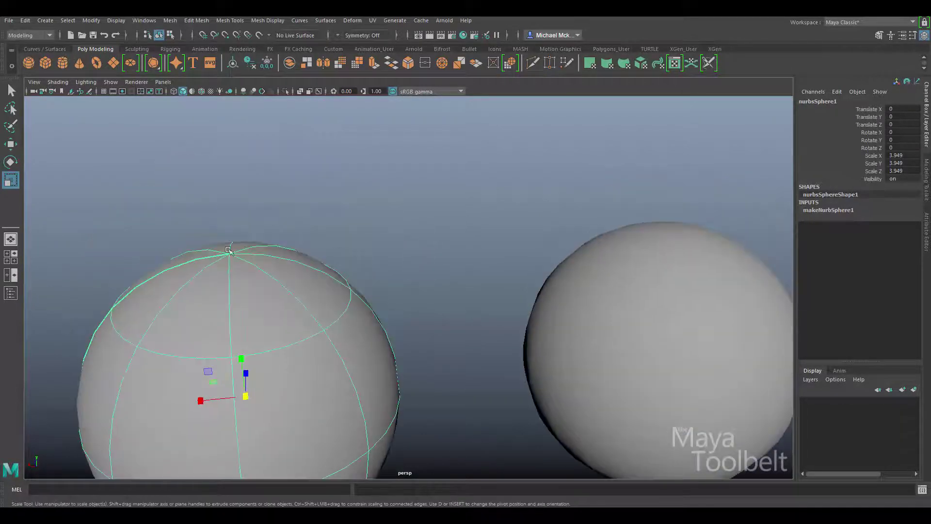
alt+drag(545, 228, 462, 183)
click(461, 182)
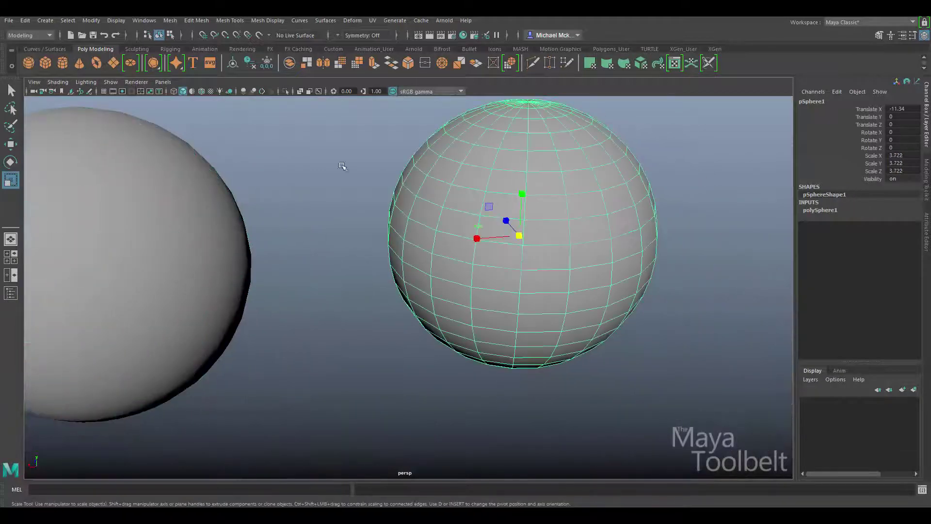
alt+drag(585, 265, 558, 293)
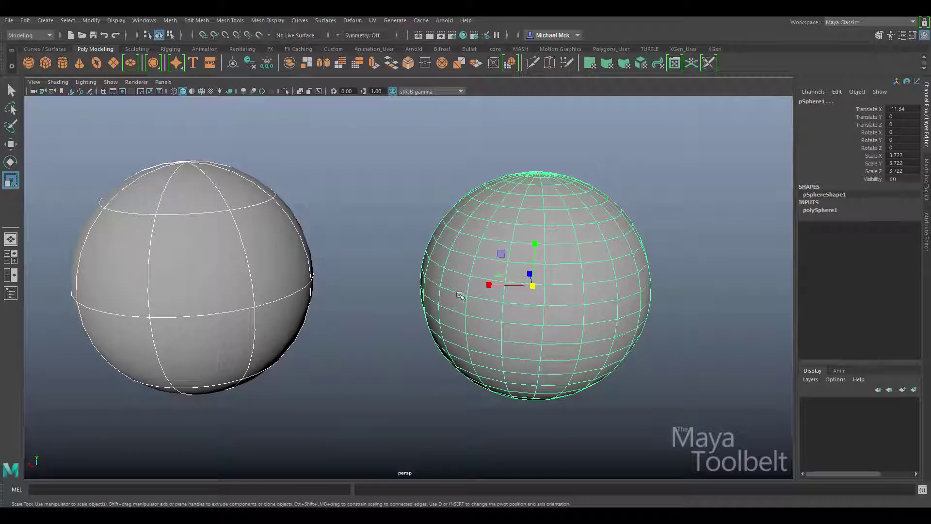
click(266, 257)
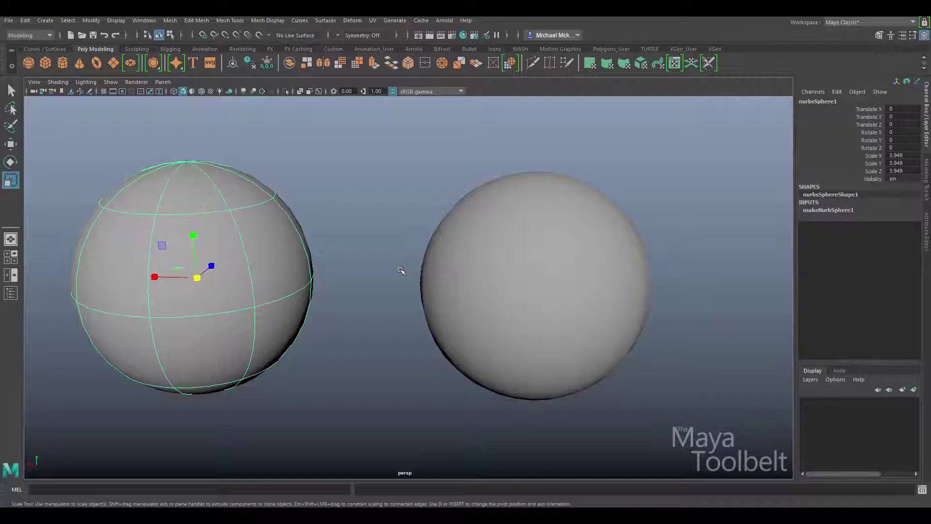
click(465, 250)
drag(285, 209, 639, 326)
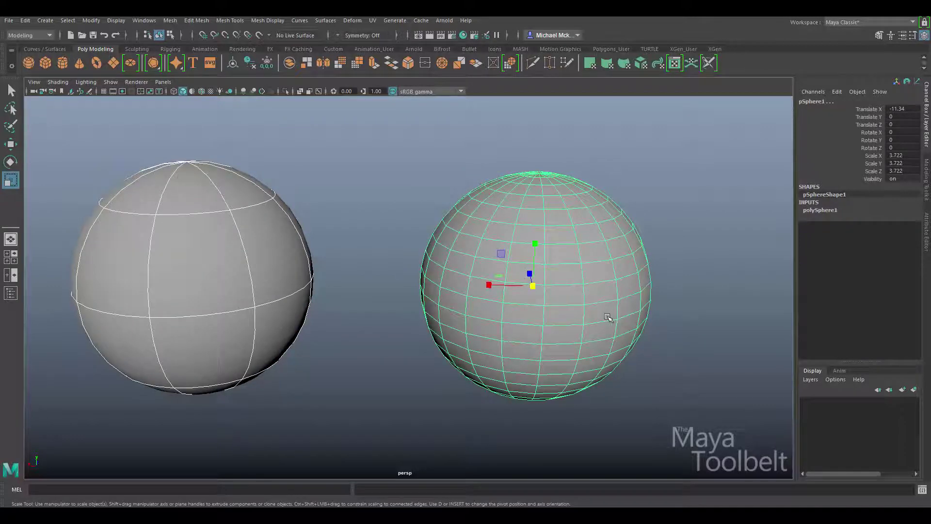
Switch the polygon sphere to face selection and select a small group of adjacent faces on its upper side.
key(f)
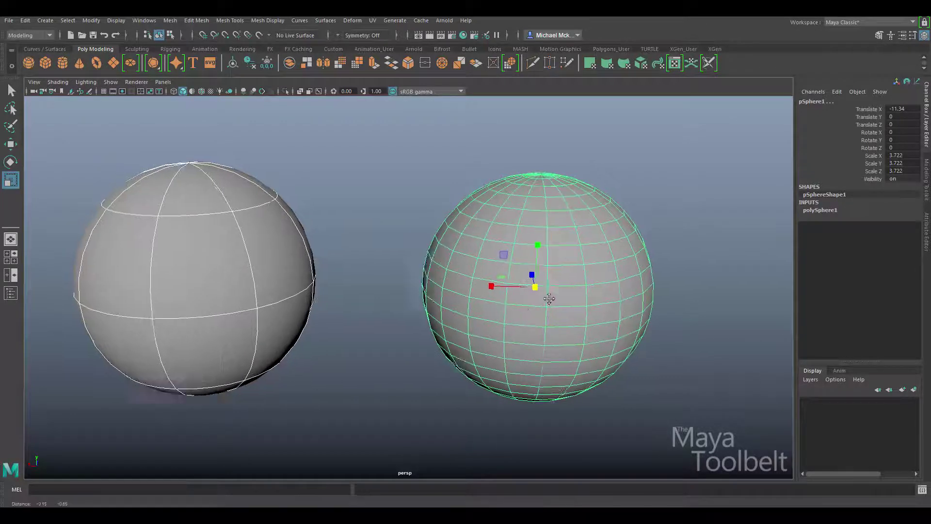
alt+middle_drag(544, 285, 530, 295)
click(566, 221)
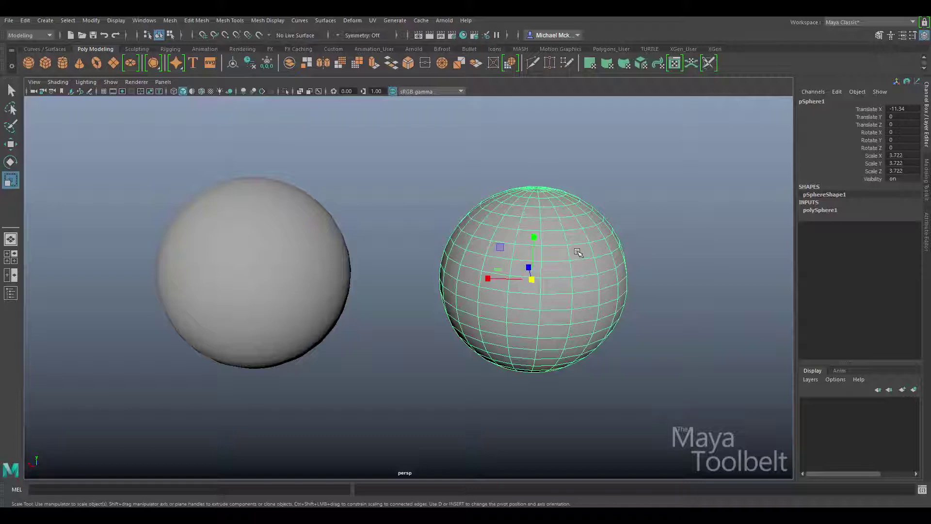
key(f)
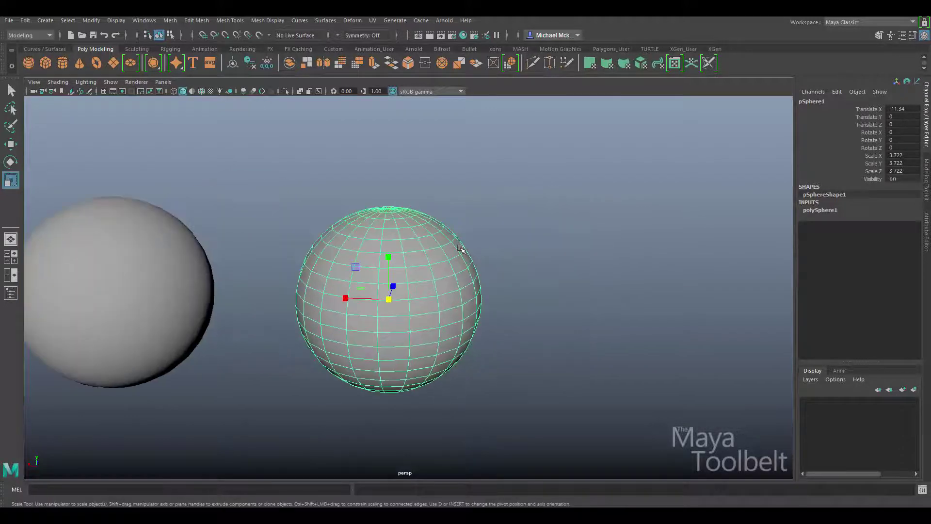
right_drag(461, 249, 464, 264)
click(462, 262)
alt+drag(540, 281, 452, 288)
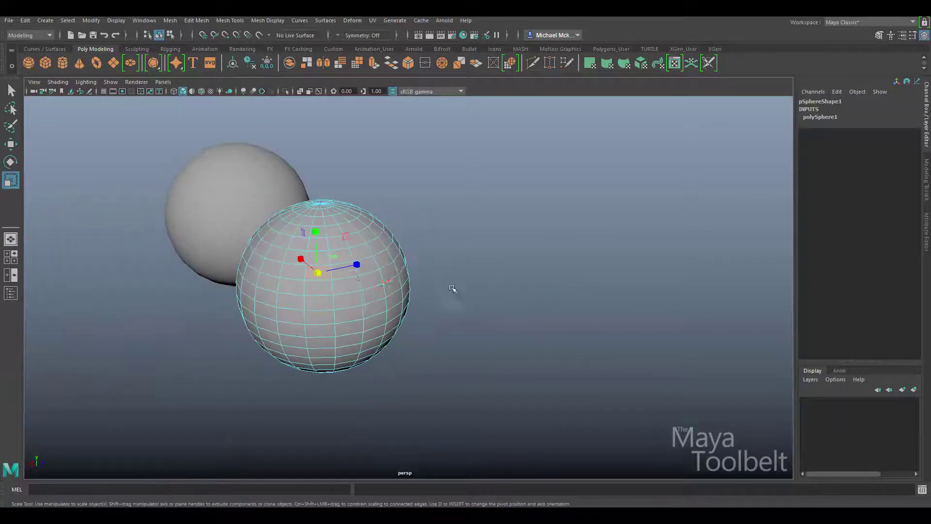
shift+click(344, 273)
alt+drag(419, 318, 466, 314)
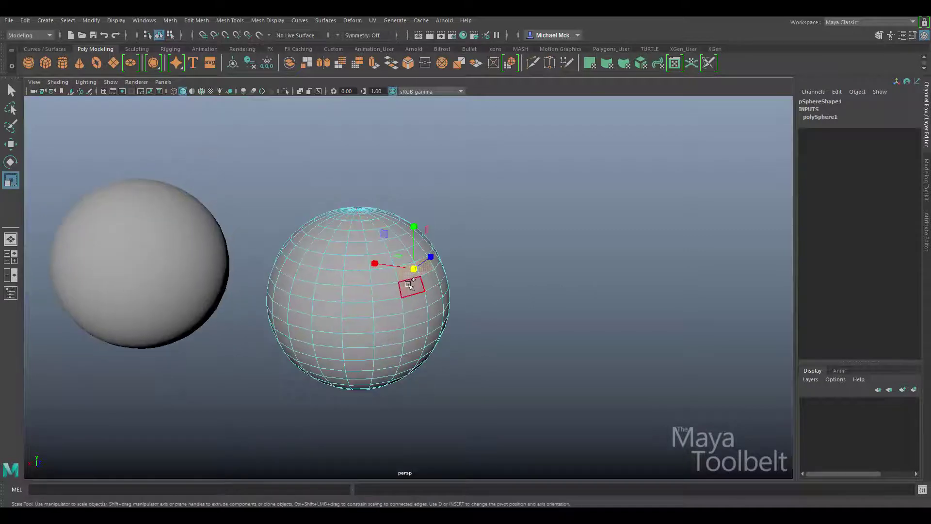
shift+click(410, 285)
Extrude the selected faces outward about 4.887 with a local scale of about 0.383, and scale down the end of the arm.
click(193, 21)
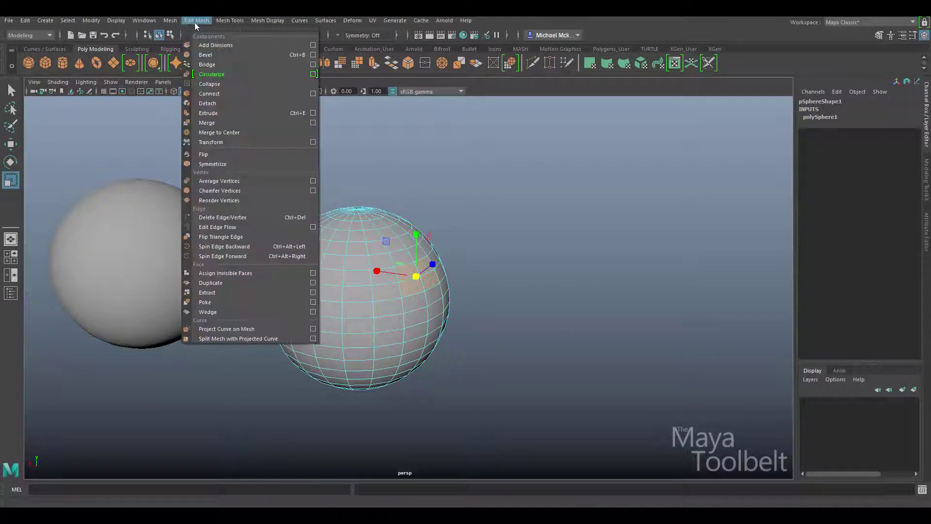
click(208, 113)
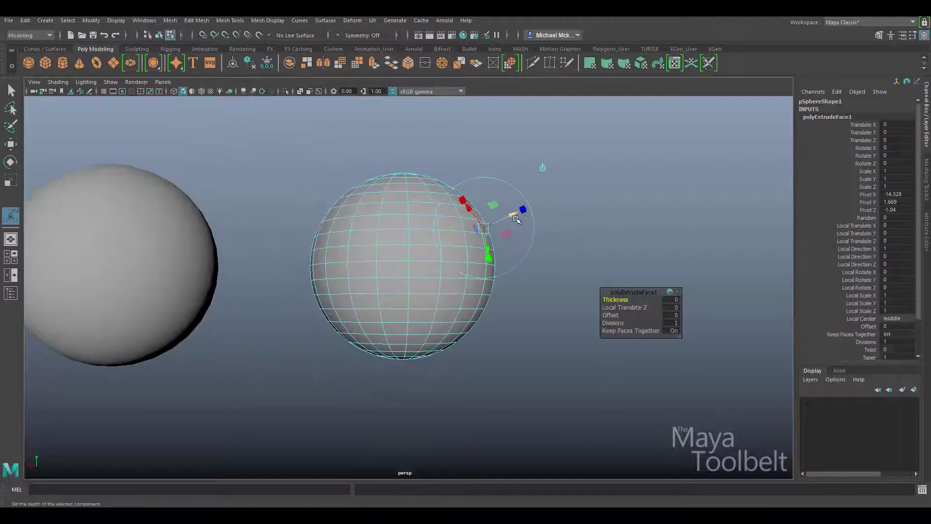
drag(515, 218, 639, 160)
mouse_move(574, 245)
alt+mouse_down()
mouse_move(524, 242)
mouse_move(594, 230)
mouse_move(560, 245)
alt+mouse_up()
key(r)
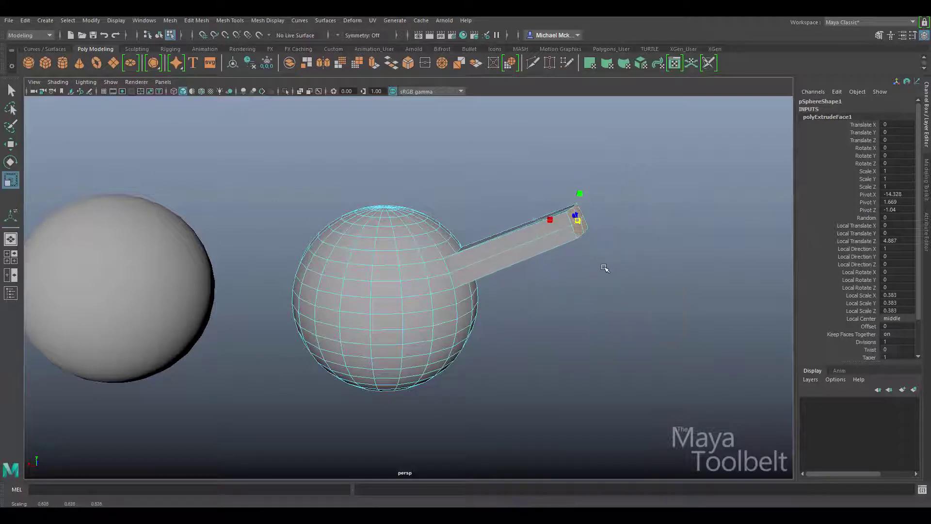
Return to object mode and examine the extruded arm on the polygon sphere from several angles.
key(w)
key(F8)
click(444, 188)
mouse_move(444, 188)
alt+mouse_down()
mouse_move(474, 225)
mouse_move(456, 198)
alt+mouse_up()
click(384, 299)
alt+drag(384, 299, 466, 258)
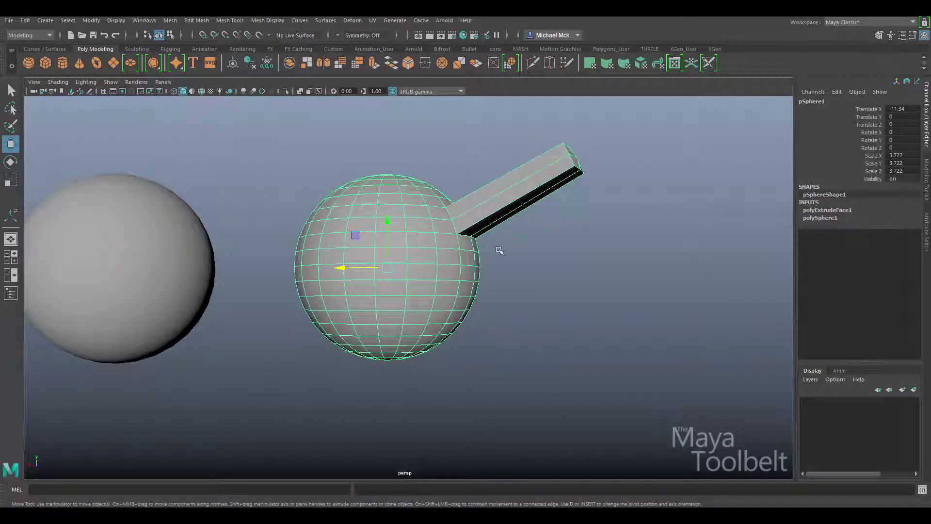
Select one upper surface patch on the NURBS sphere and review the available NURBS surface commands, including the Booleans.
click(199, 242)
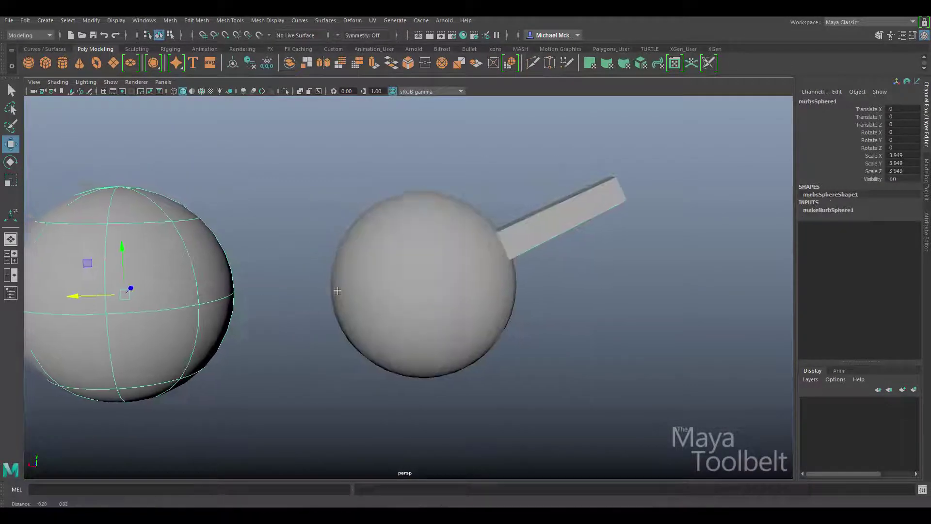
key(f)
right_drag(357, 204, 315, 218)
click(310, 216)
alt+drag(391, 264, 417, 252)
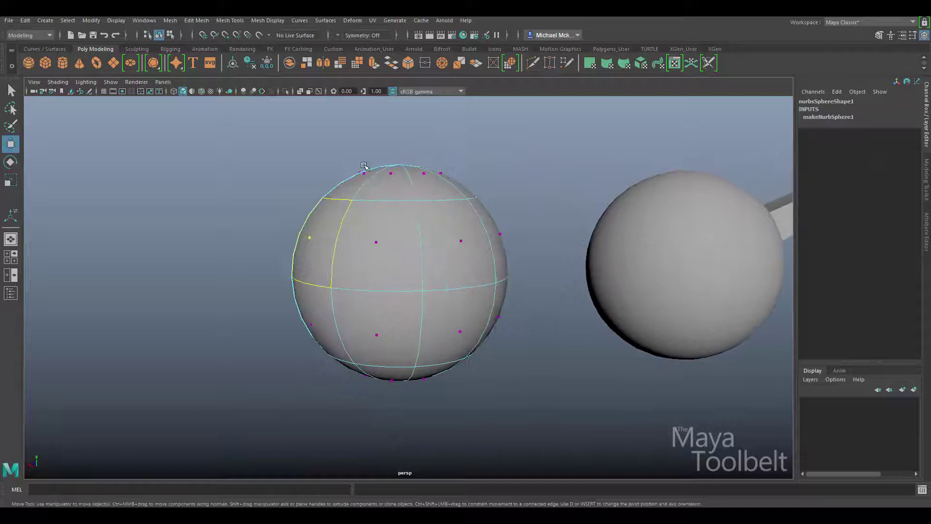
click(323, 20)
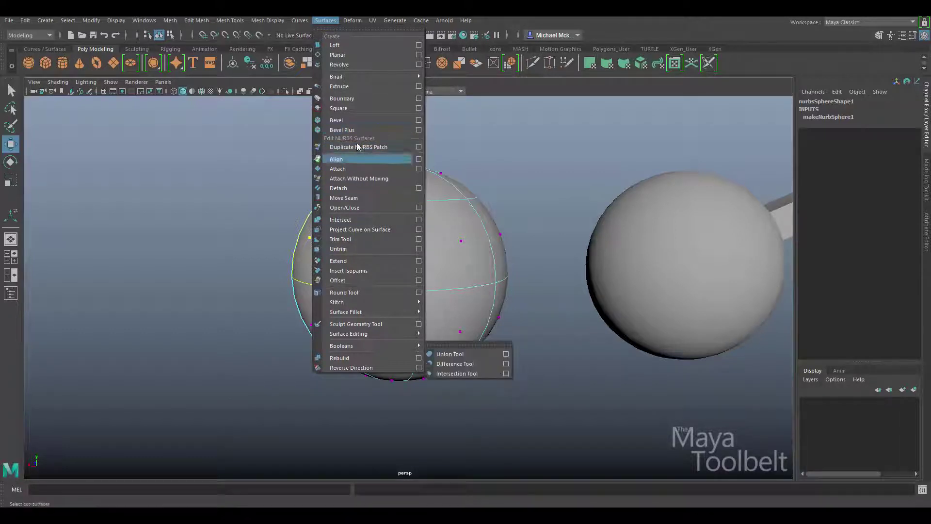
click(331, 20)
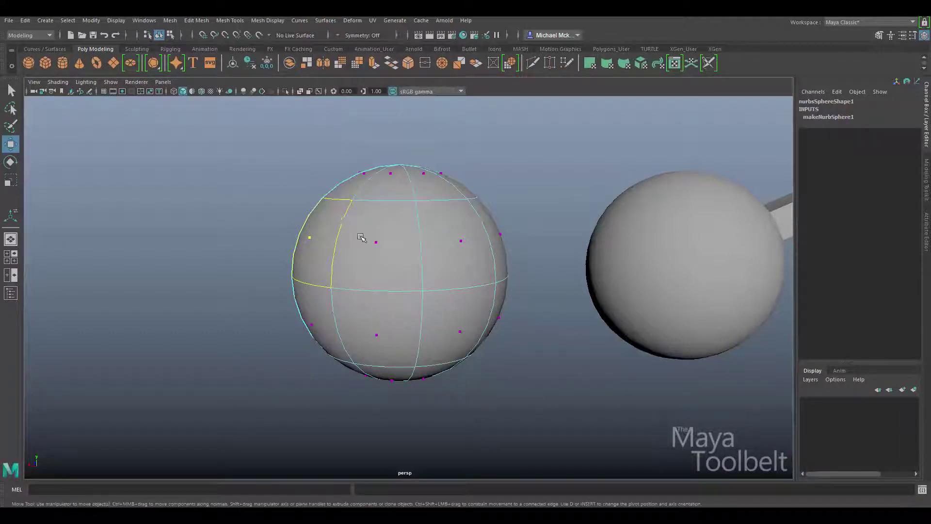
Return the NURBS sphere to object mode and delete the polygon sphere with its extruded arm.
right_drag(369, 228, 420, 214)
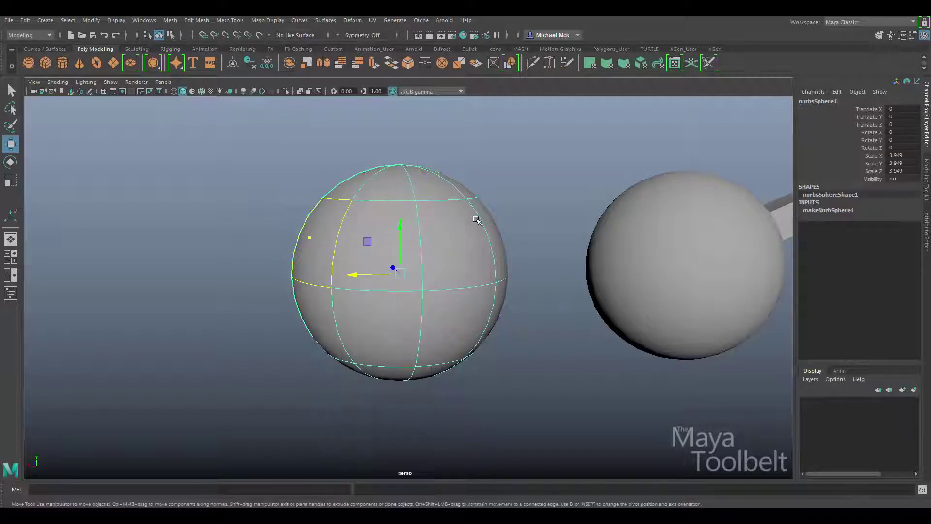
click(647, 246)
click(497, 218)
alt+drag(493, 236, 412, 258)
drag(575, 195, 650, 250)
alt+middle_drag(679, 300, 657, 297)
key(Delete)
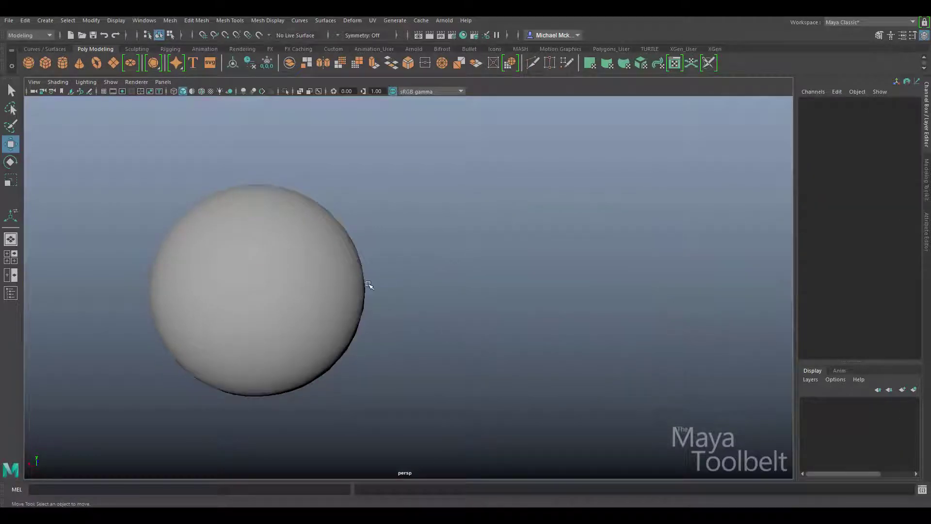
Detach the list of NURBS primitives as a floating window at the edge of the viewport.
click(334, 267)
alt+drag(511, 267, 530, 269)
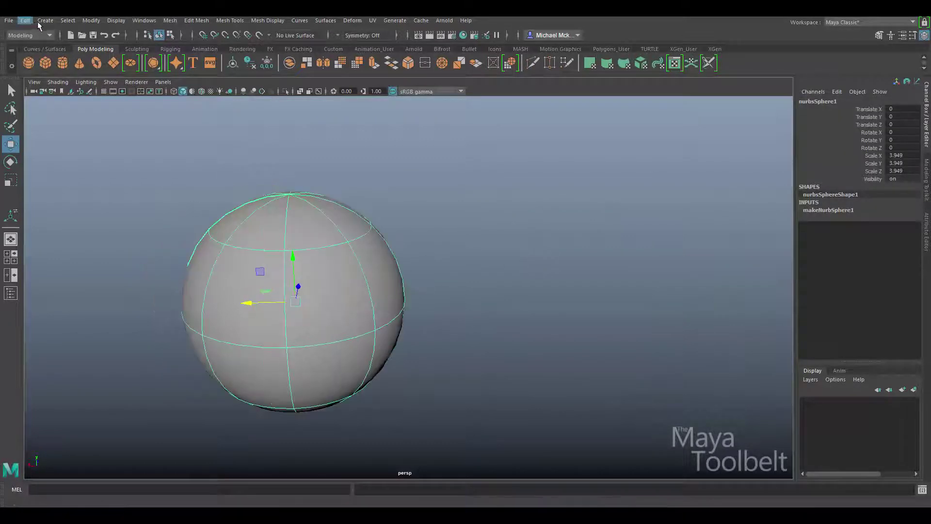
click(45, 21)
mouse_move(121, 43)
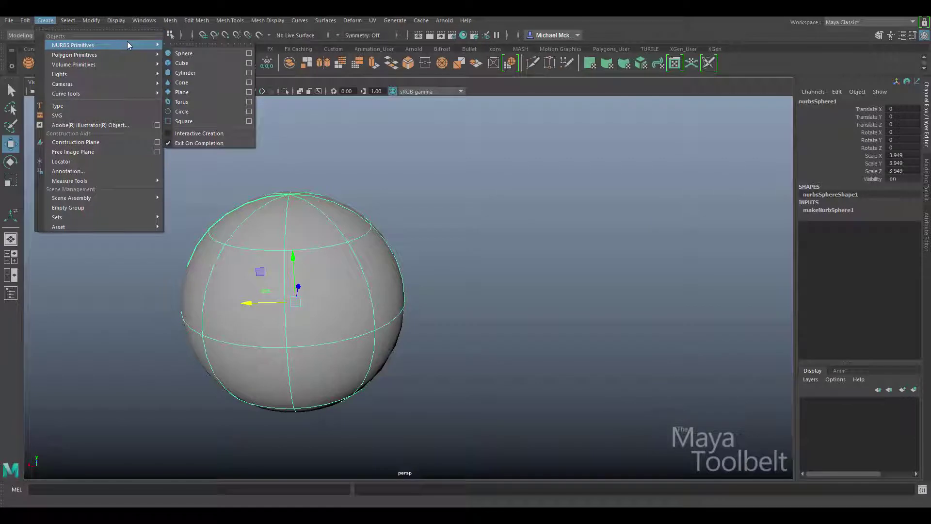
click(194, 46)
drag(209, 32, 73, 109)
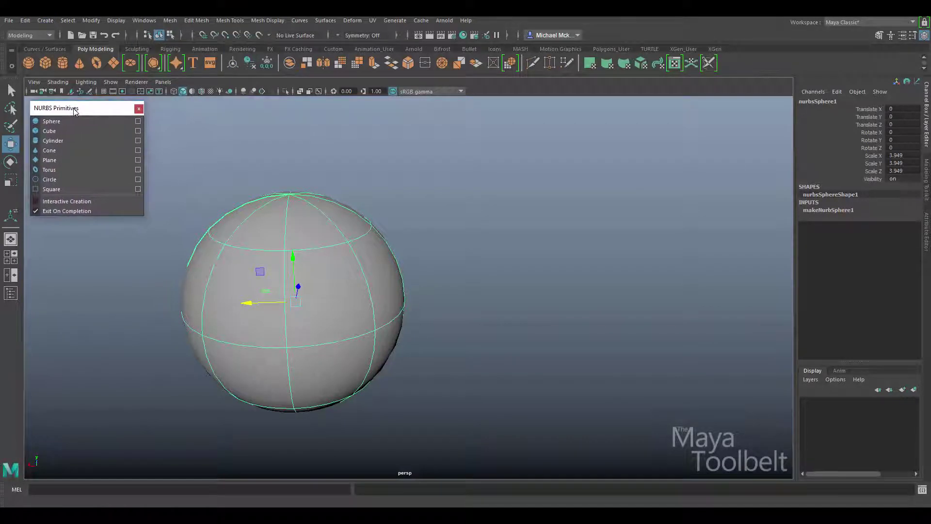
Create a NURBS plane beside the sphere at about X -9.798, Z 4.023, scaled uniformly to about 9.897.
click(50, 158)
alt+drag(454, 239, 681, 306)
key(r)
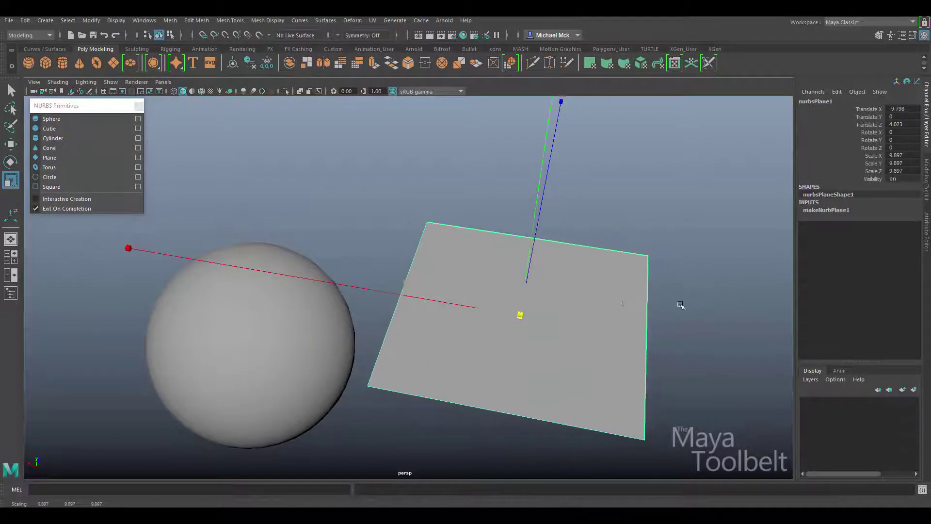
alt+drag(614, 294, 422, 283)
key(w)
Select the NURBS sphere and the NURBS plane in turn and compare their surfaces from different angles.
click(312, 287)
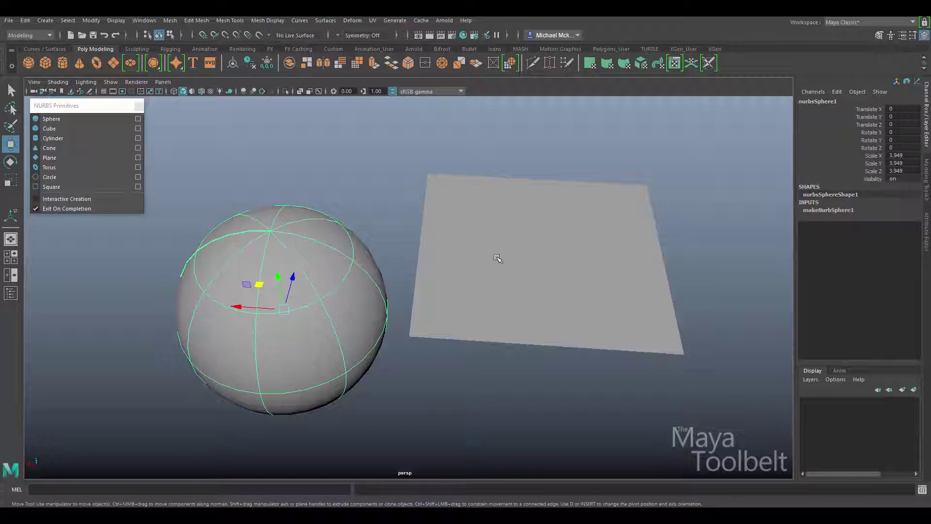
alt+drag(478, 263, 431, 246)
click(594, 266)
alt+drag(532, 274, 536, 284)
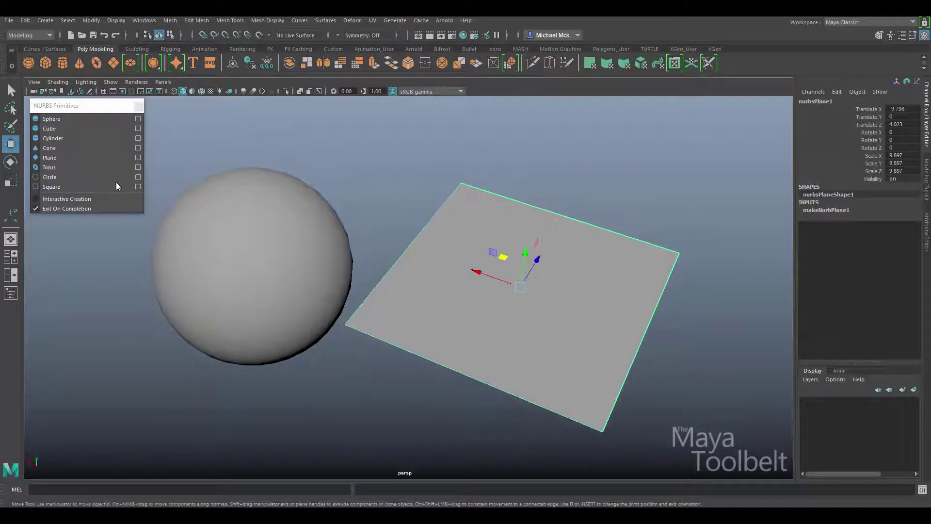
Create a NURBS cube beyond the plane at about X -20.991, Z 4.566, scaled uniformly to about 4.059.
click(116, 129)
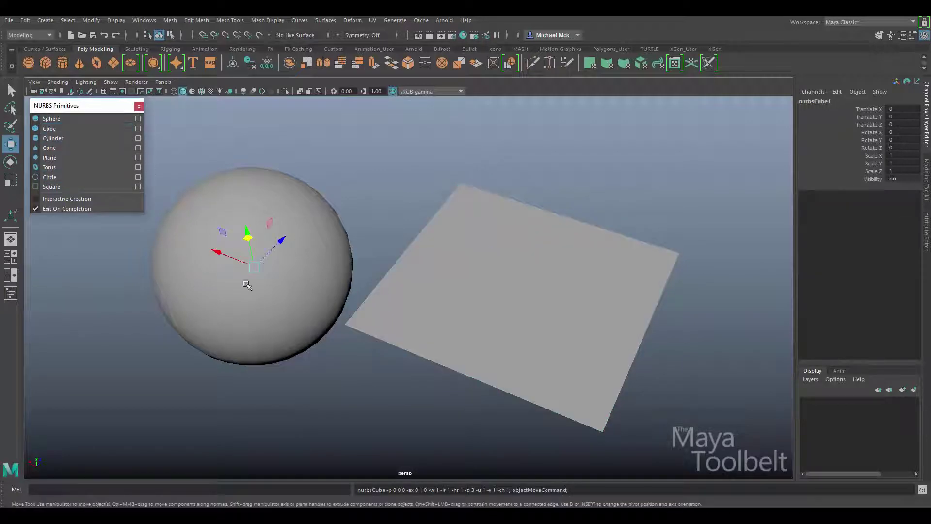
drag(248, 238, 679, 290)
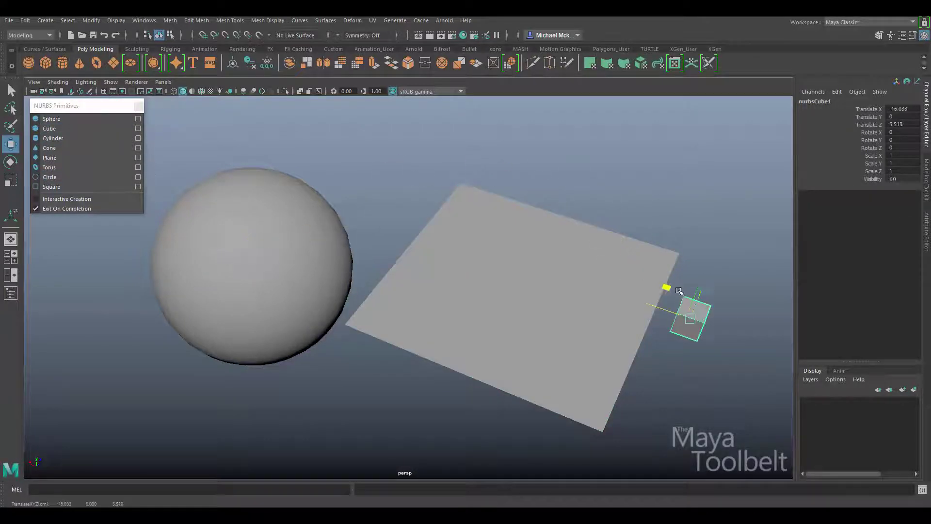
alt+middle_drag(679, 290, 369, 178)
drag(370, 179, 528, 243)
key(r)
key(w)
drag(441, 222, 495, 237)
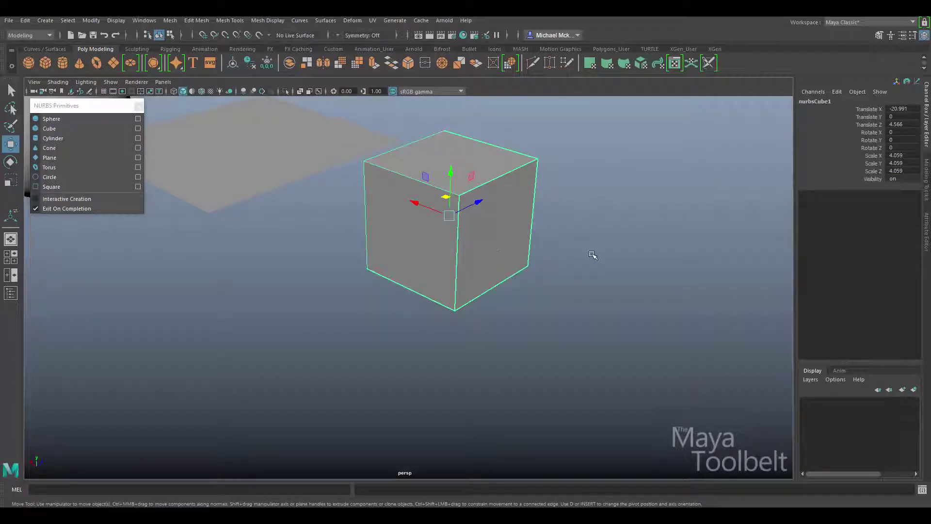
Show the Outliner, select the sphere, plane and cube in turn, and expand nurbsCube1 to list its parts.
click(11, 293)
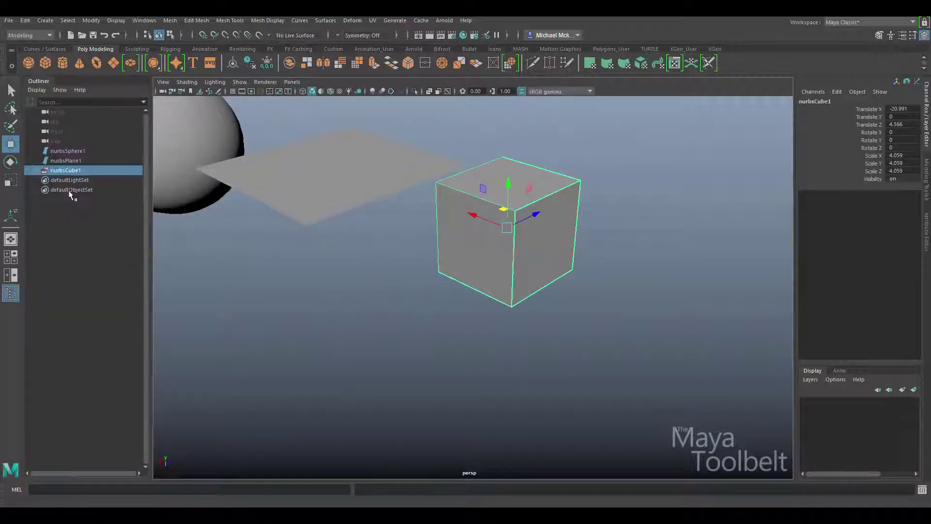
click(67, 151)
key(f)
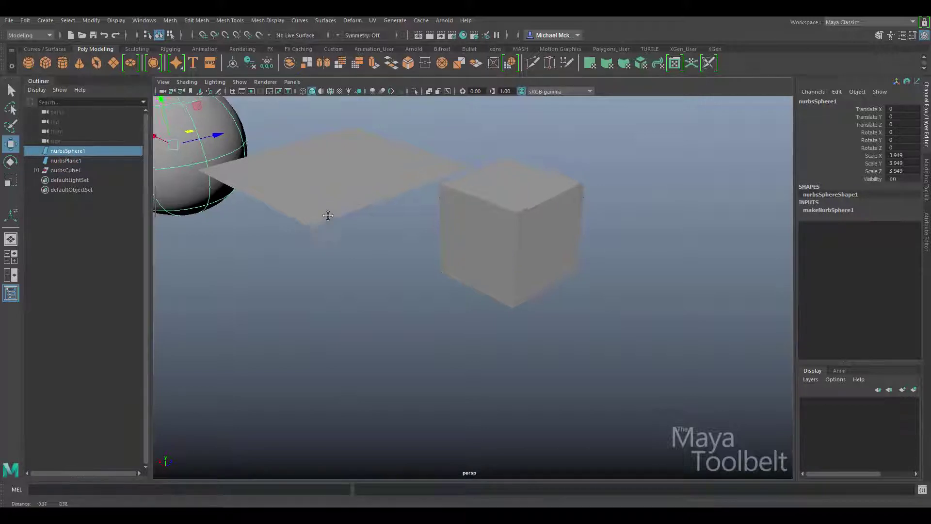
click(63, 160)
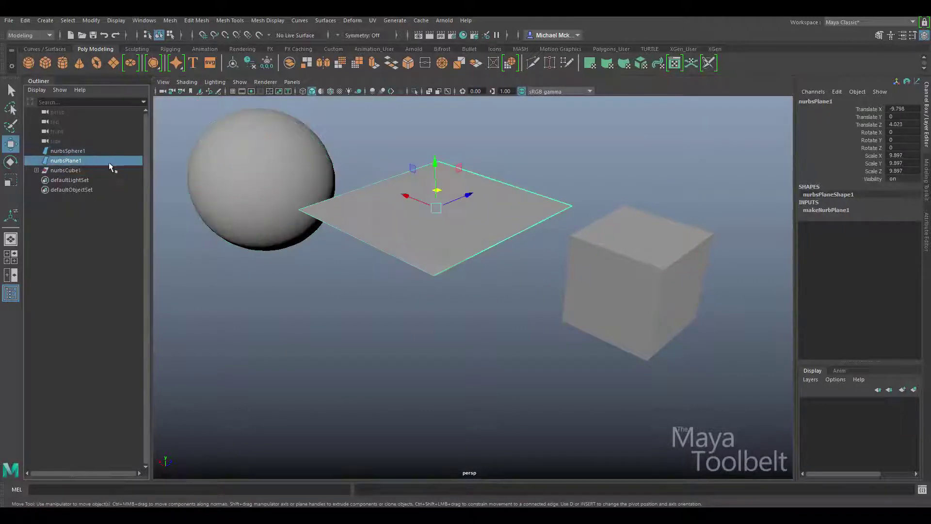
click(78, 170)
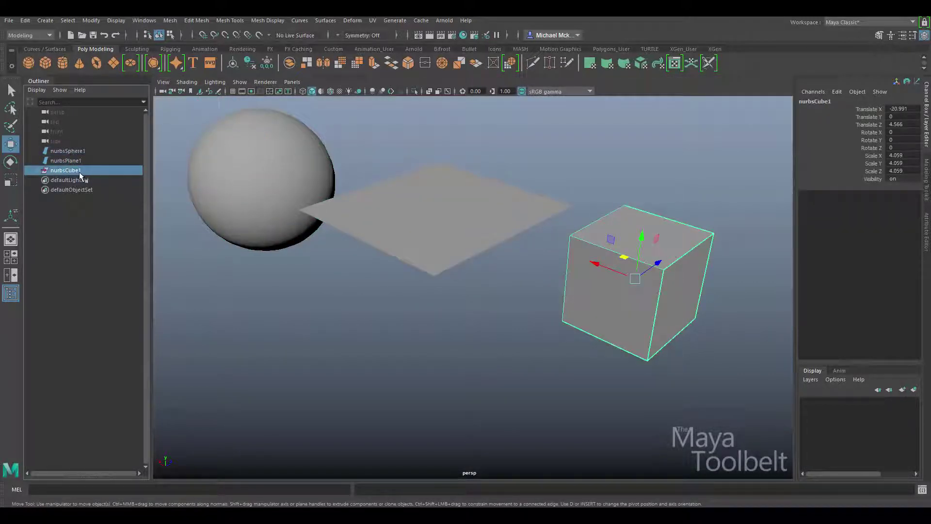
click(37, 170)
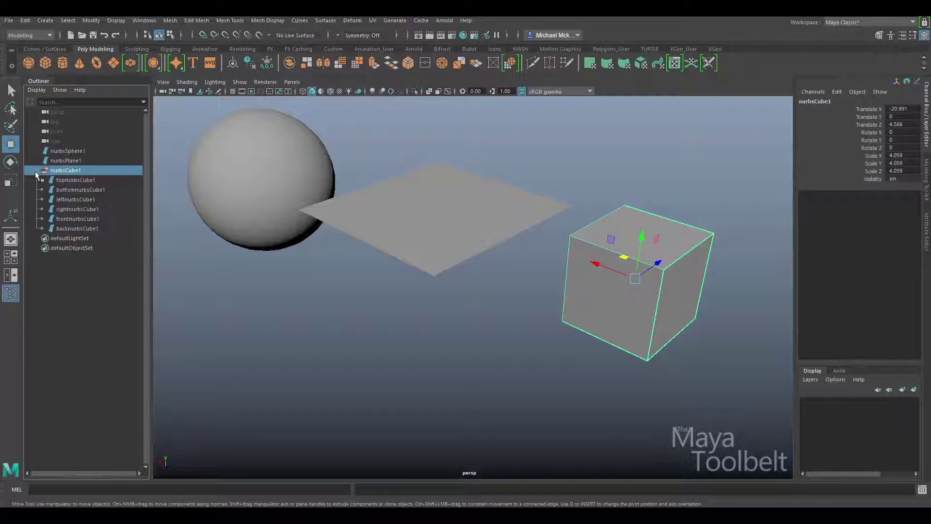
Select the cube's top, bottom, left, right, front and back surfaces one by one in the Outliner.
click(68, 181)
click(72, 188)
click(73, 199)
click(77, 209)
click(85, 218)
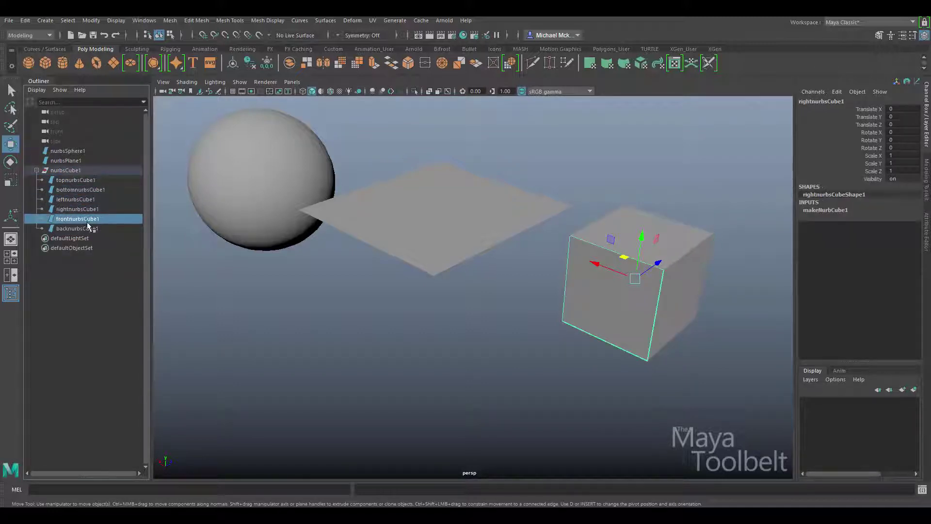
click(90, 229)
click(78, 219)
click(77, 210)
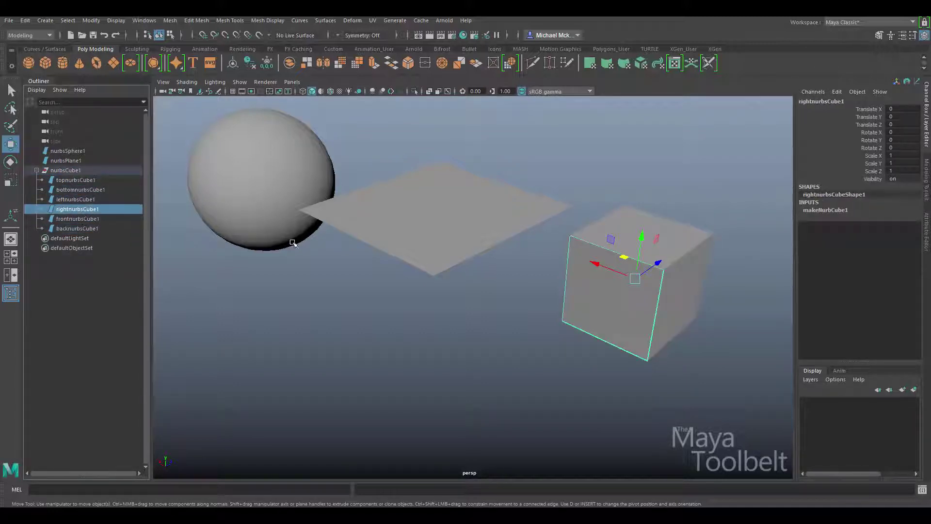
Frame the NURBS cube closely and pick individual side surfaces in the viewport, ending with the back surface.
key(f)
alt+drag(488, 246, 486, 210)
alt+middle_drag(486, 210, 514, 272)
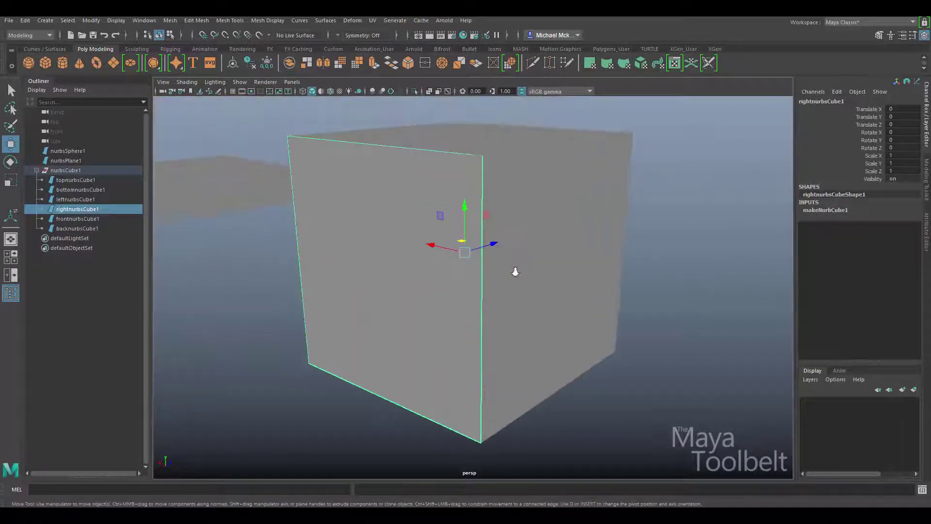
alt+right_drag(513, 272, 445, 267)
click(481, 152)
click(514, 251)
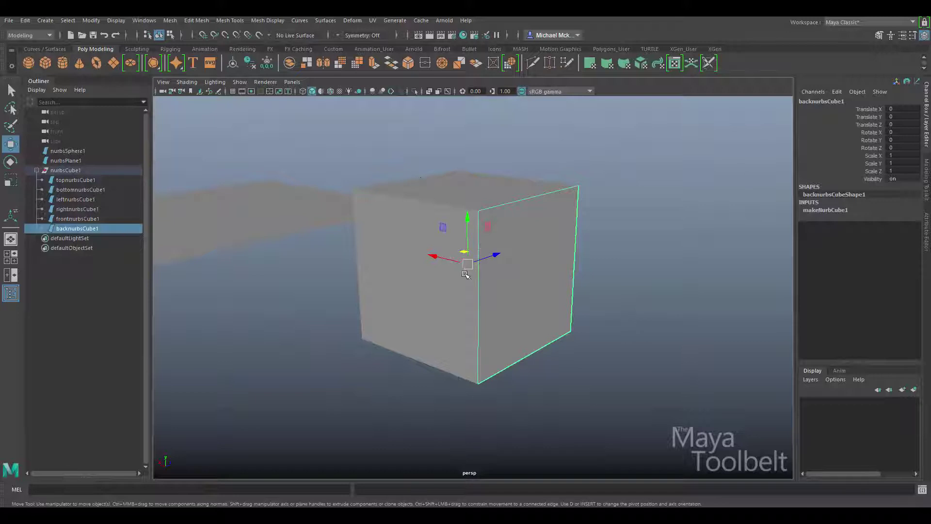
Pull the cube's back surface away from the other sides to about -0.326 along X, and undo the move.
alt+drag(524, 267, 446, 276)
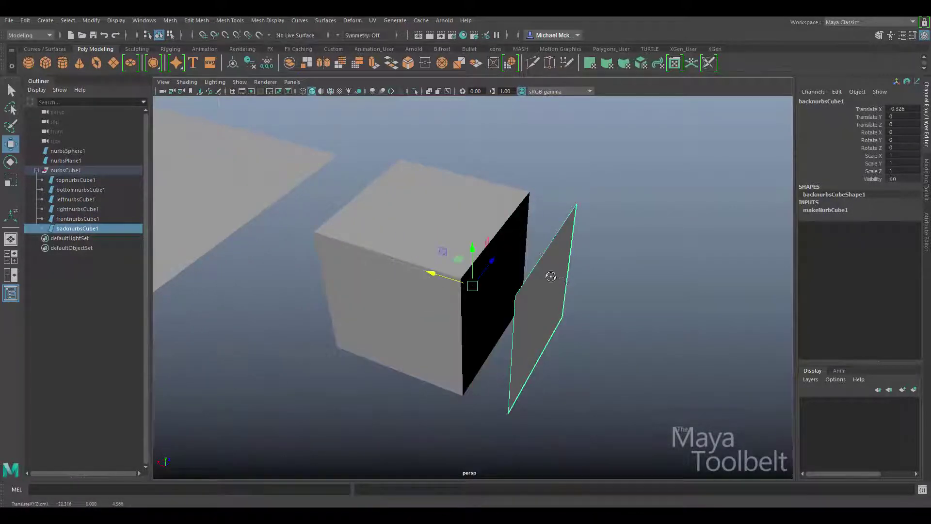
mouse_move(551, 276)
alt+mouse_down()
mouse_move(470, 268)
mouse_move(556, 263)
alt+mouse_up()
key(ctrl+z)
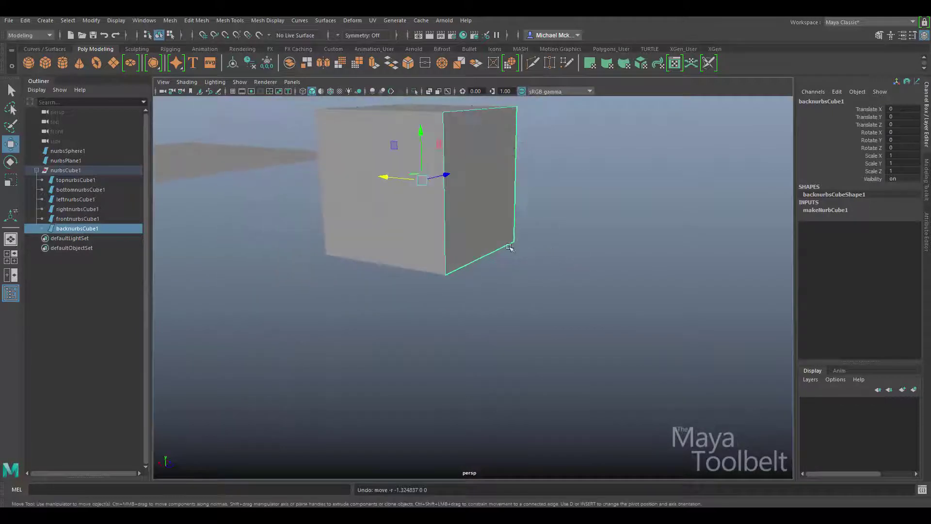
Select the whole NURBS cube by its nurbsCube1 parent and view it beside the sphere and plane.
alt+middle_drag(474, 235, 536, 289)
click(73, 171)
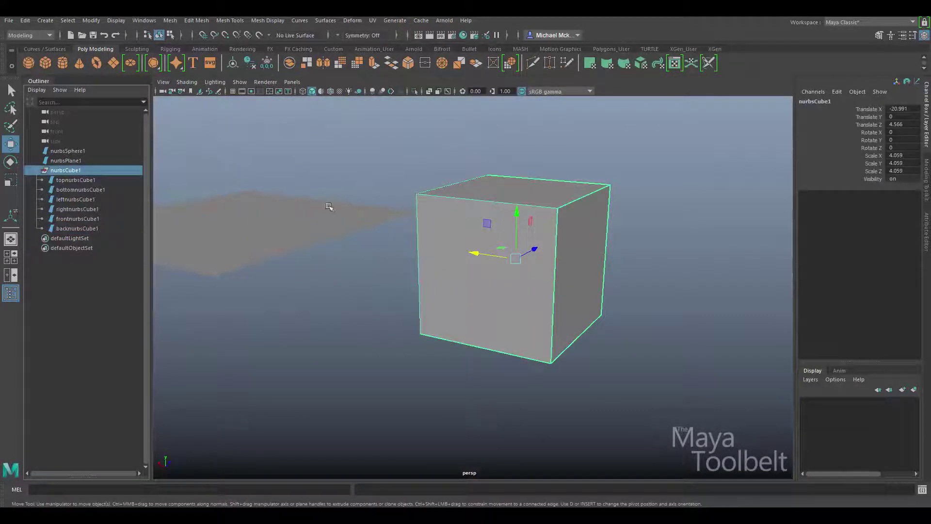
alt+drag(464, 228, 447, 237)
click(45, 20)
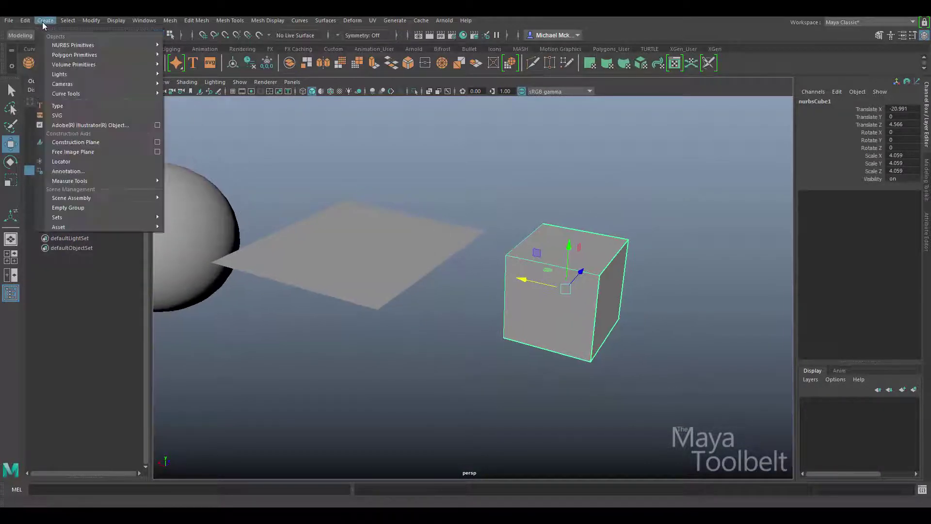
mouse_move(68, 50)
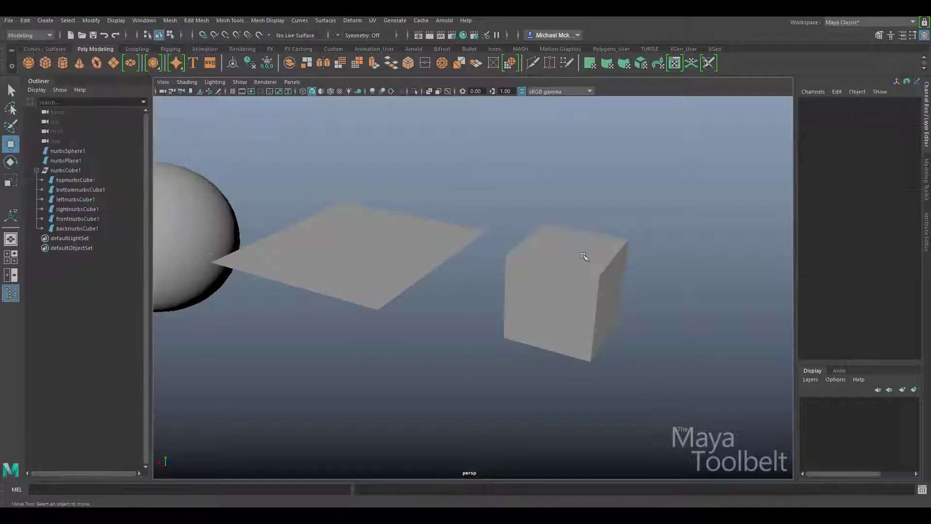
click(80, 170)
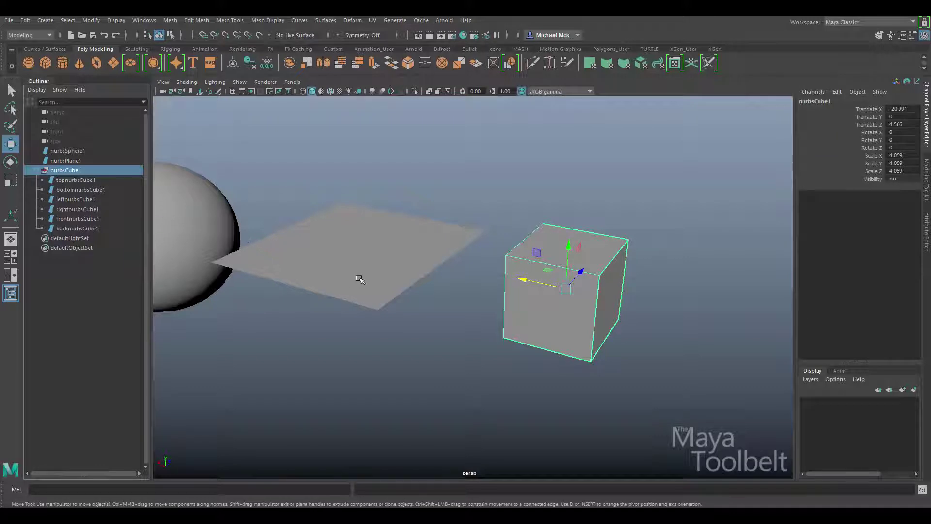
Select the plane, one side surface of the cube and the sphere in turn, ending with the plane and cube together.
click(439, 241)
alt+drag(498, 284, 527, 253)
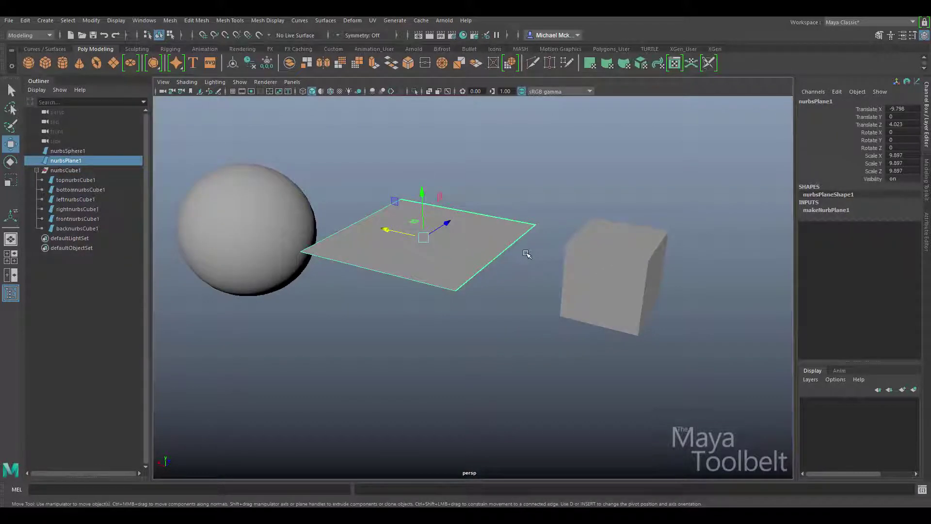
click(620, 264)
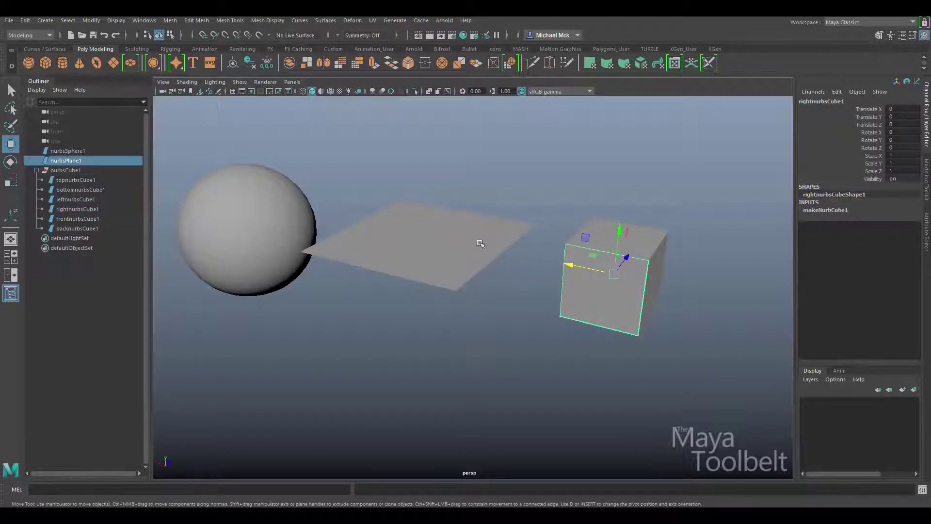
click(480, 243)
click(313, 214)
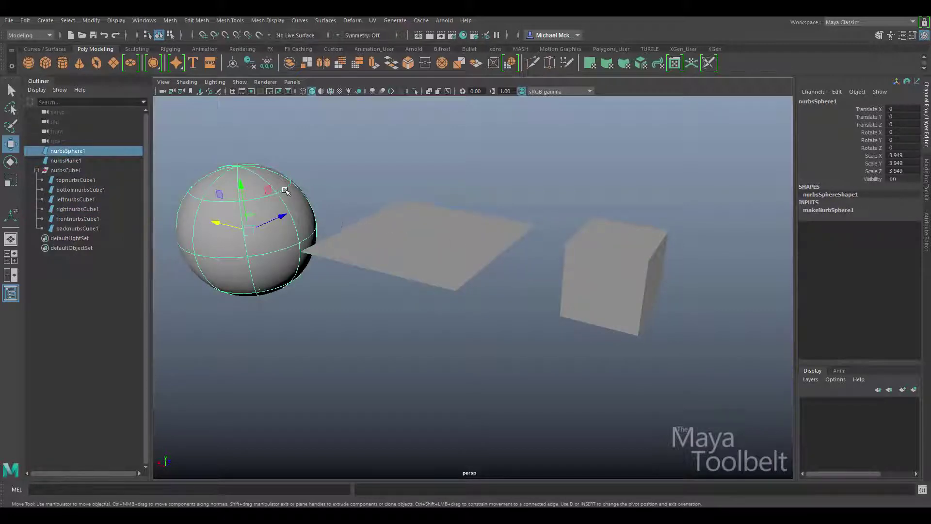
drag(385, 167, 656, 364)
Delete nurbsCube1 and nurbsPlane1, leaving the sphere in the scene.
click(61, 162)
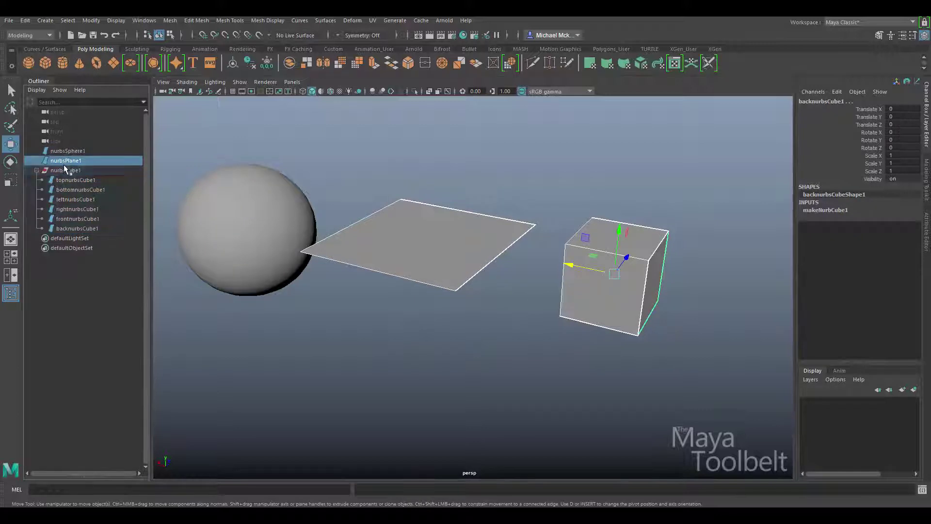
click(64, 168)
key(Delete)
click(59, 162)
key(Delete)
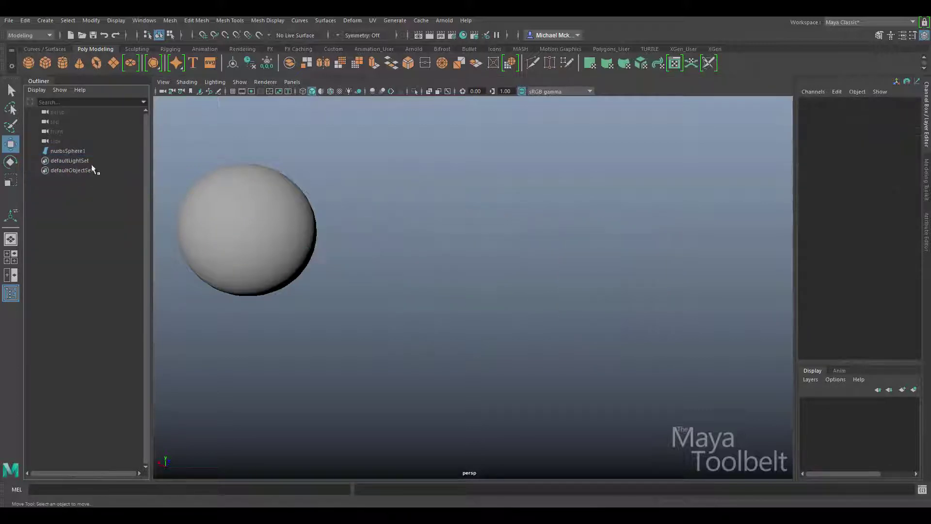
Detach the list of NURBS primitives as a floating palette.
click(45, 21)
mouse_move(101, 45)
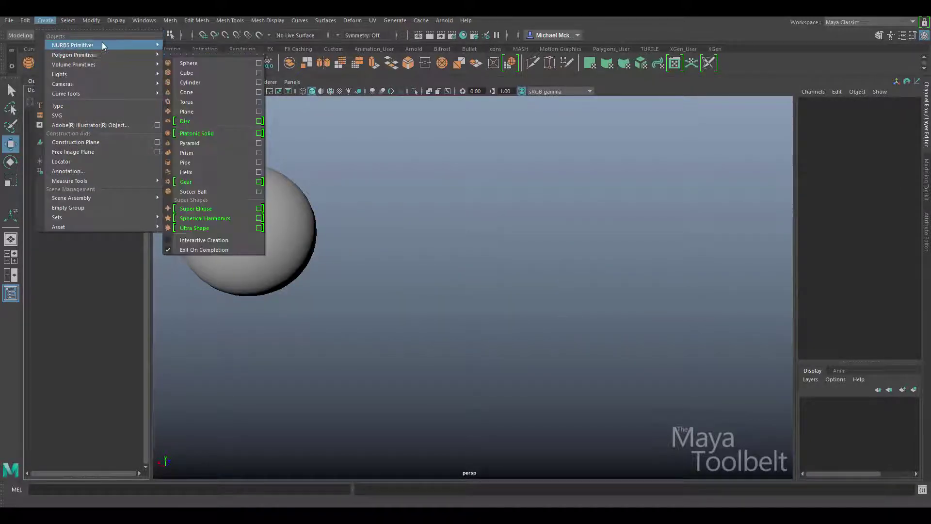
click(171, 45)
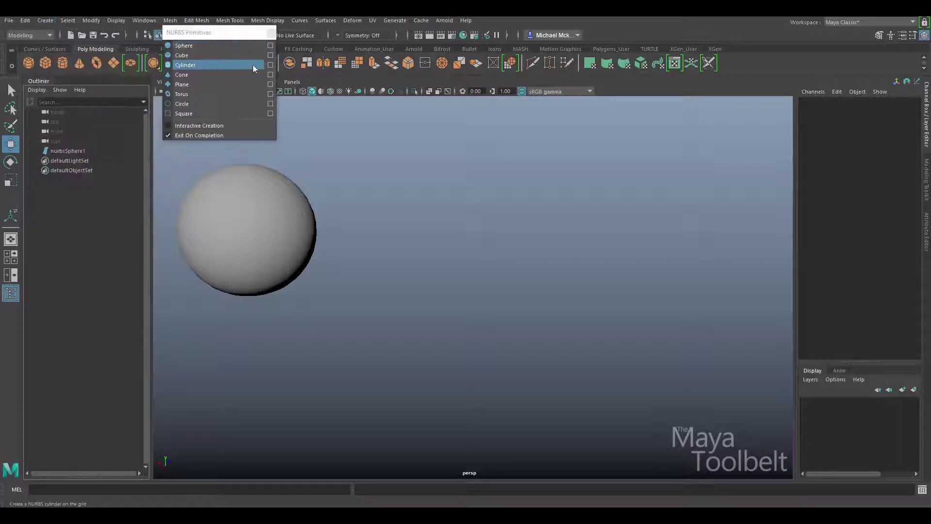
Create a NURBS cylinder beside the sphere at about X -14.2, Z 2.9, scaled uniformly to about 4.17.
click(203, 66)
alt+drag(399, 250, 376, 270)
drag(240, 222, 634, 256)
key(r)
click(634, 256)
alt+drag(558, 262, 547, 293)
click(486, 267)
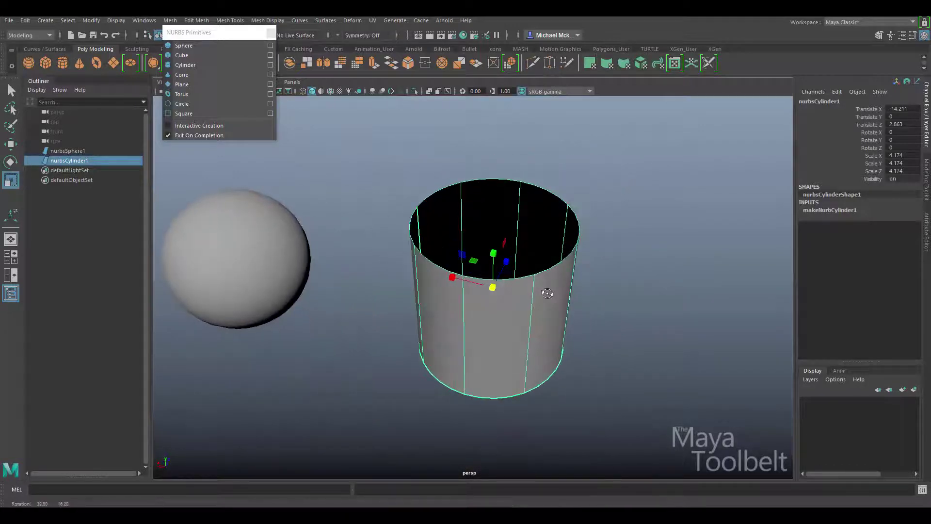
Create a NURBS cone beyond the cylinder at about X -23.6, Z 2.8, scaled uniformly to about 3.29.
click(193, 77)
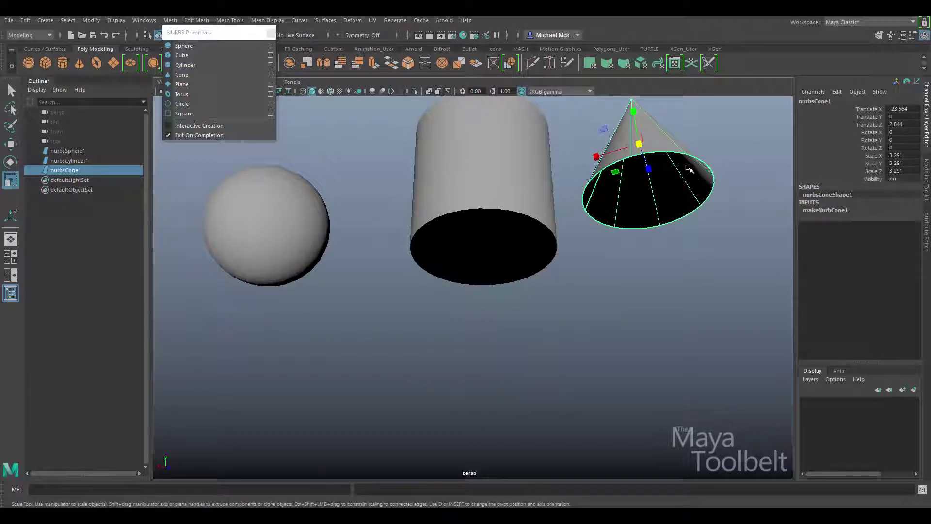
alt+drag(545, 229, 601, 262)
Create a second NURBS cylinder with Caps set to Both and move it to about X -9.0, Z -2.5.
click(526, 222)
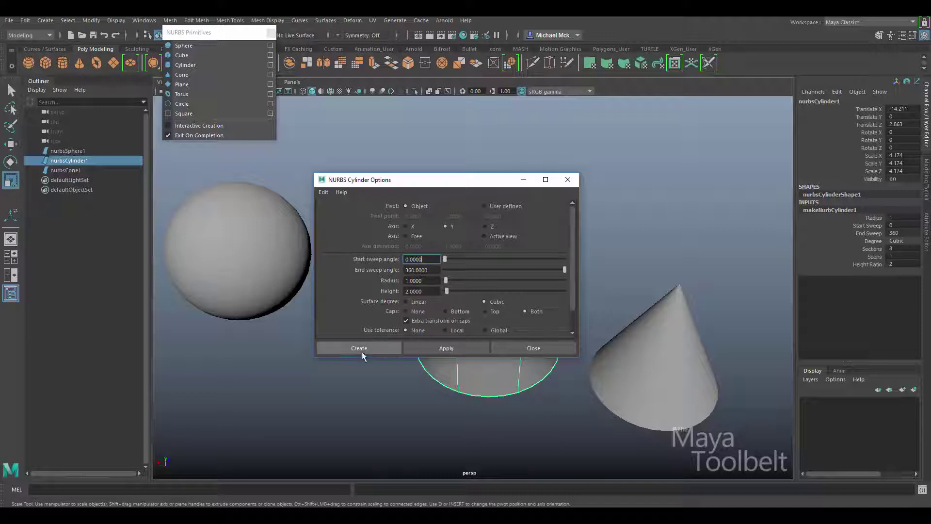
click(393, 342)
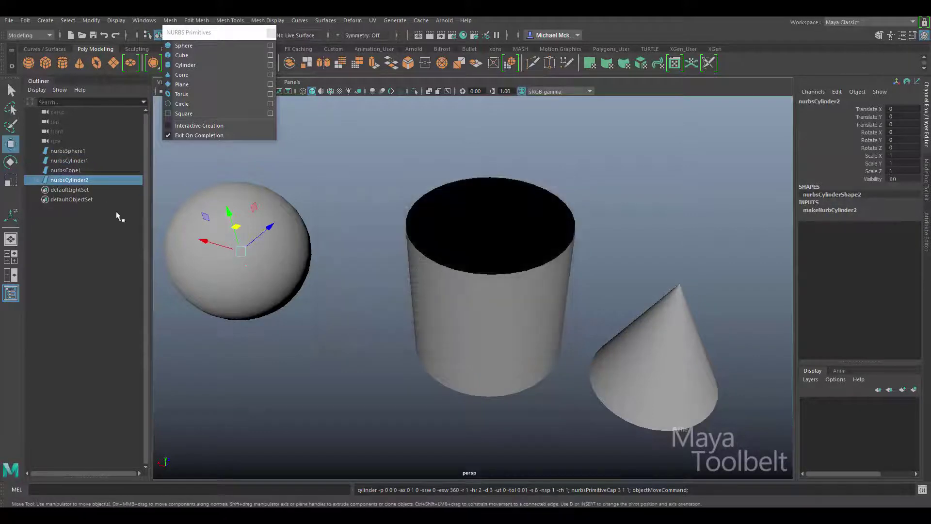
drag(228, 241, 342, 318)
alt+right_drag(342, 318, 484, 269)
alt+drag(484, 269, 552, 279)
key(q)
click(484, 351)
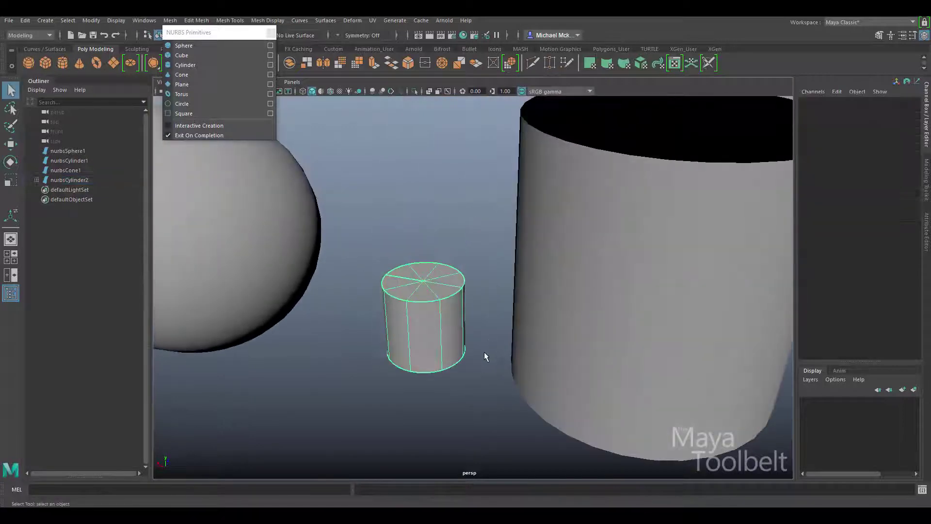
Expand nurbsCylinder2 and select its bottom cap, top cap and the whole cylinder in turn, examining them closely.
click(68, 181)
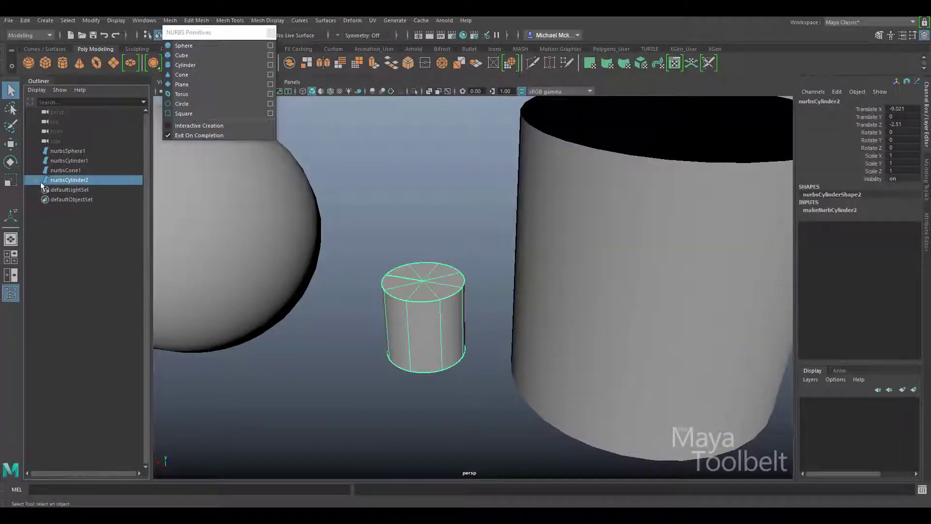
click(36, 181)
click(77, 190)
click(83, 199)
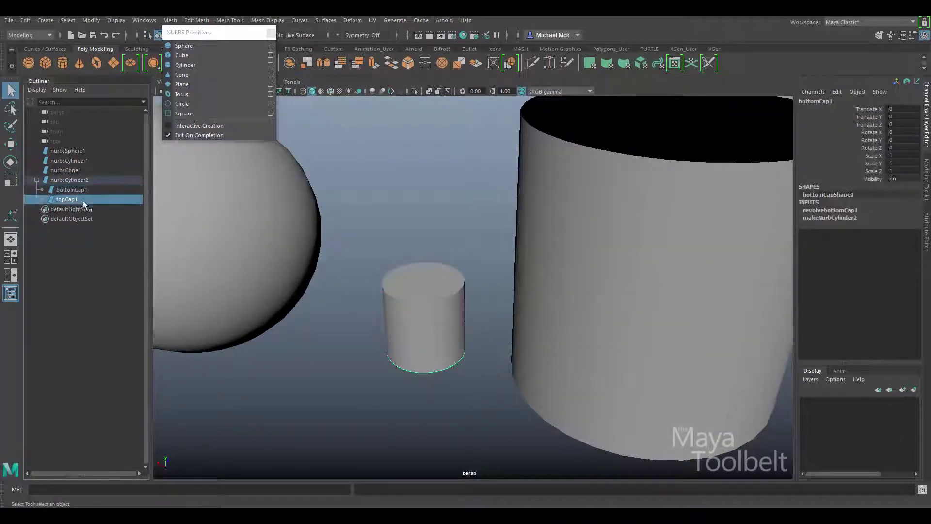
alt+drag(407, 276, 468, 283)
alt+right_drag(468, 282, 514, 326)
alt+middle_drag(514, 326, 508, 228)
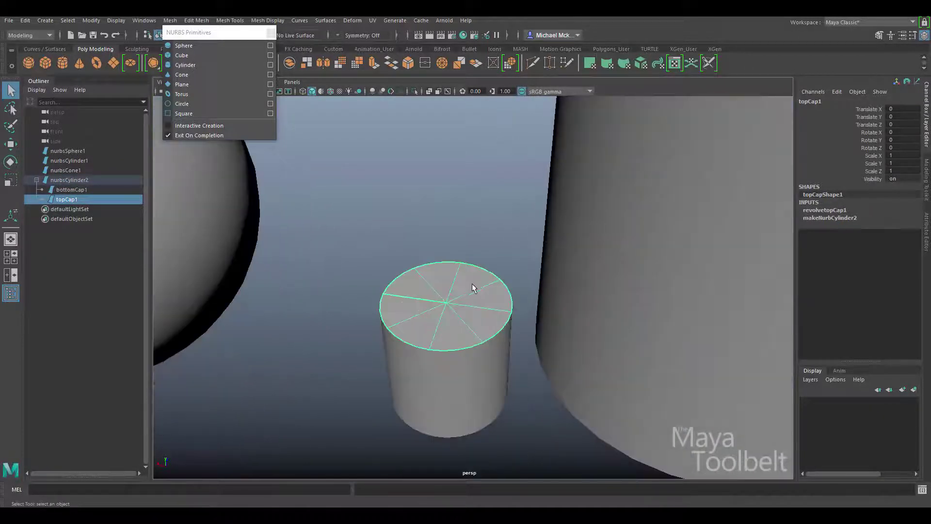
click(506, 376)
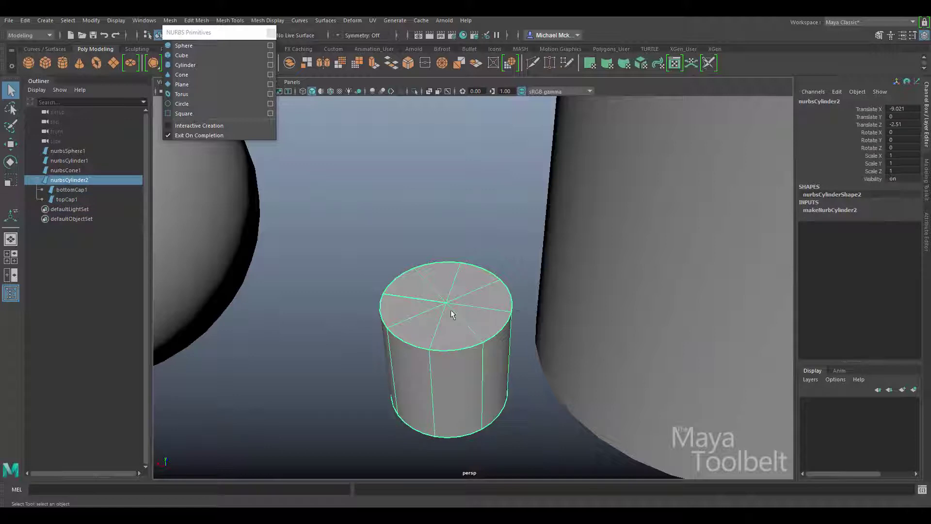
Pick the capped cylinder's top cap in the viewport and compare the capped and open cylinders.
alt+drag(513, 305, 511, 289)
alt+right_drag(512, 290, 442, 237)
alt+drag(466, 269, 487, 238)
click(450, 130)
click(467, 241)
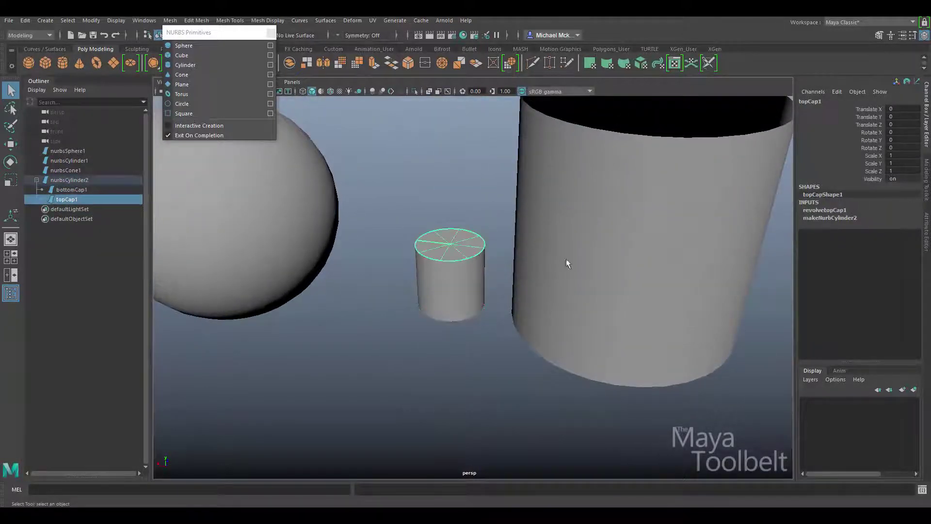
alt+drag(566, 259, 580, 251)
alt+right_drag(580, 252, 454, 260)
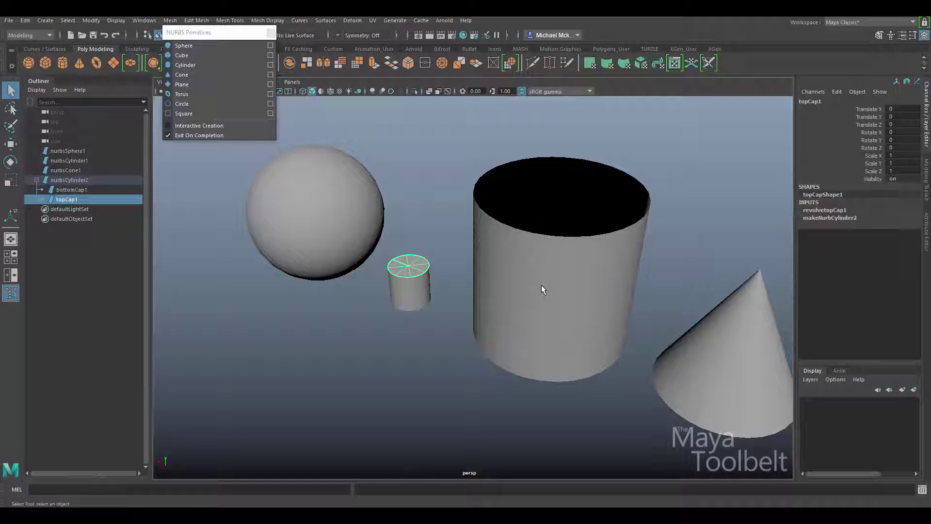
Clear the selection and delete the sphere, both cylinders and the cone from the scene.
click(693, 270)
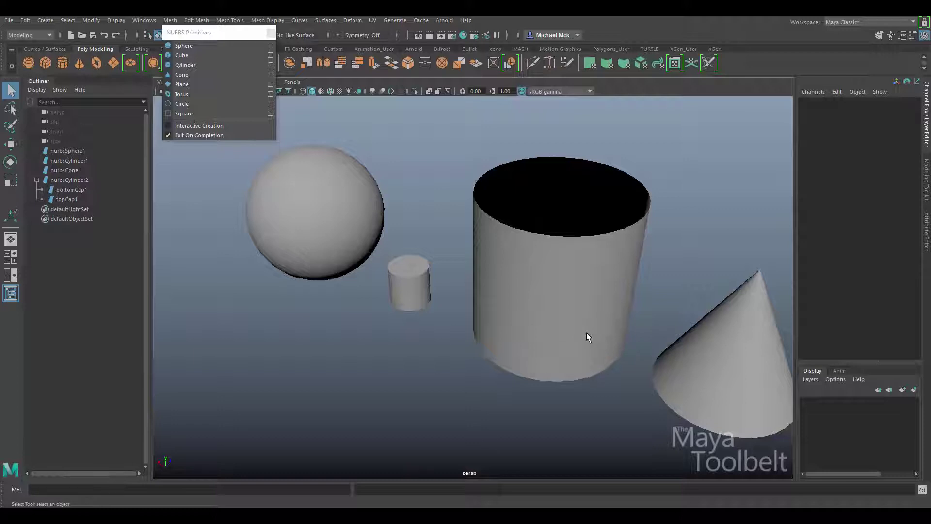
alt+right_drag(696, 351, 645, 322)
click(646, 322)
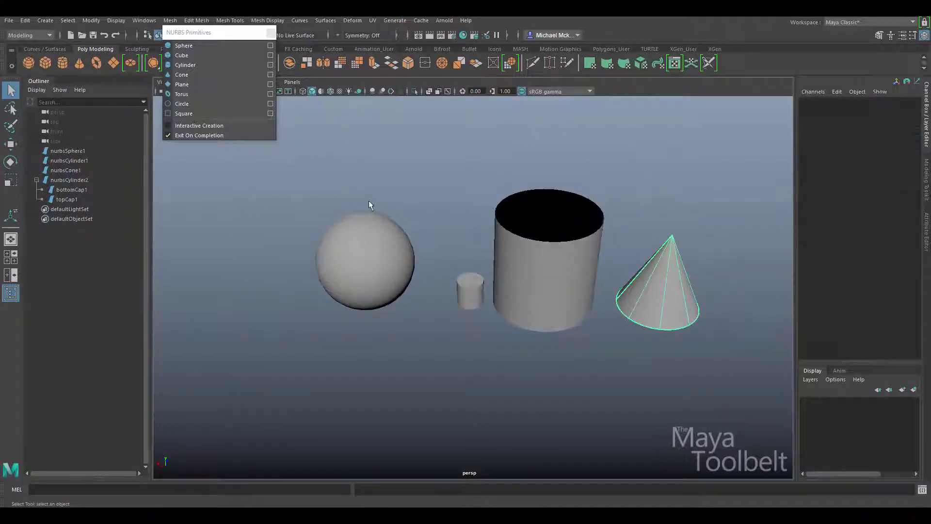
click(391, 212)
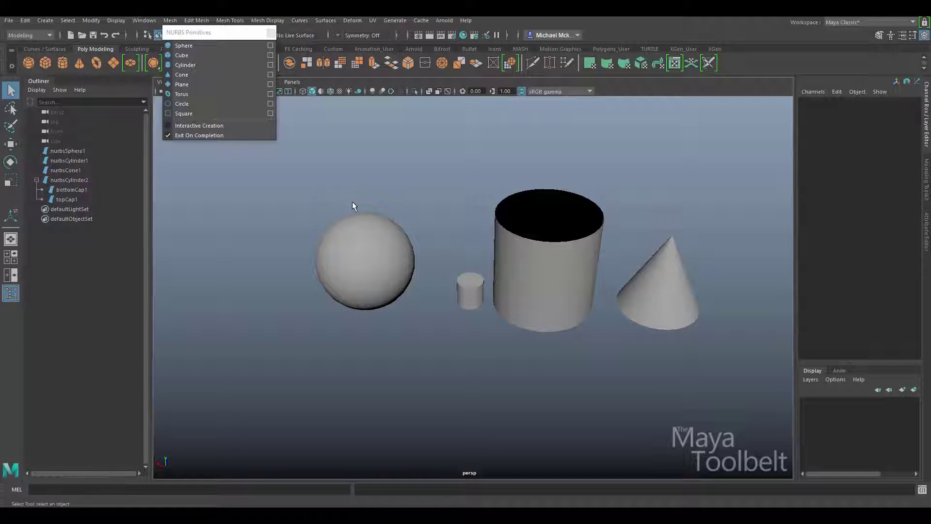
drag(70, 153, 75, 196)
key(Delete)
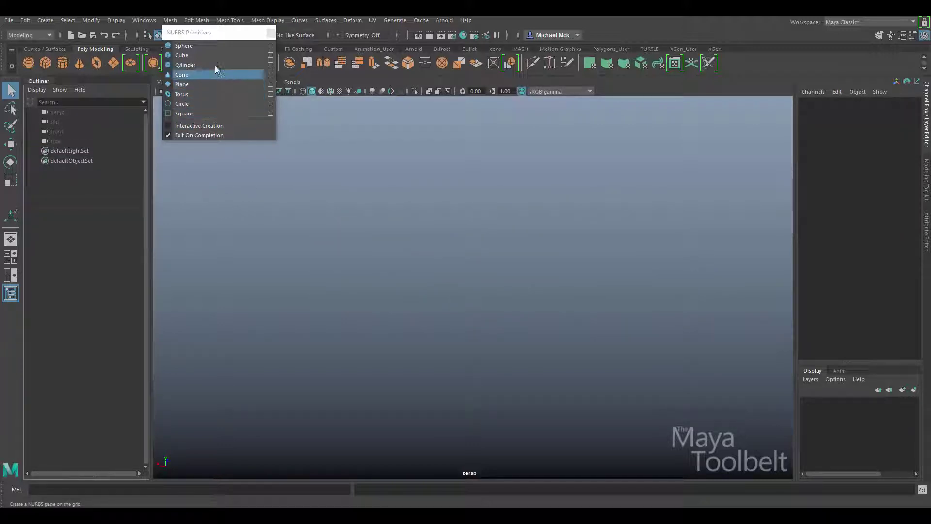
Create a new NURBS sphere at the origin, scale it uniformly to about 6.05 and frame it.
click(203, 46)
click(271, 34)
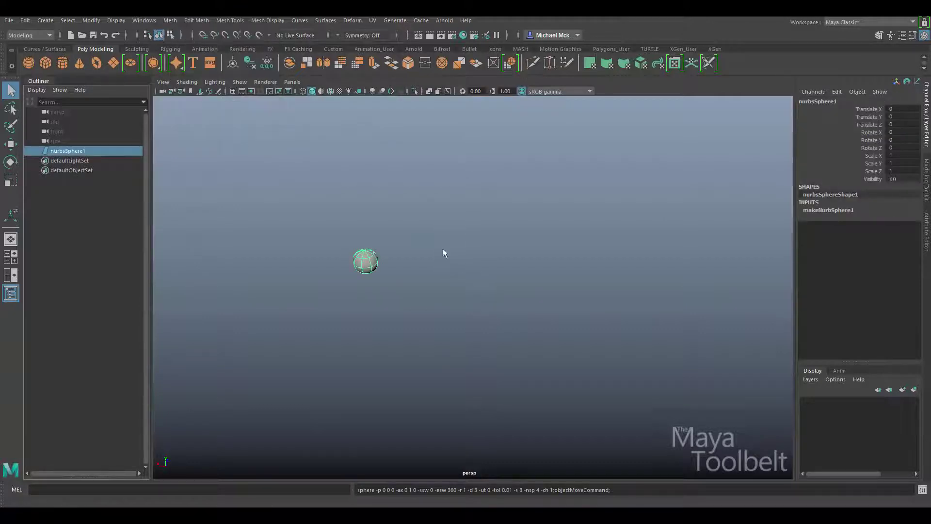
key(r)
drag(366, 261, 486, 258)
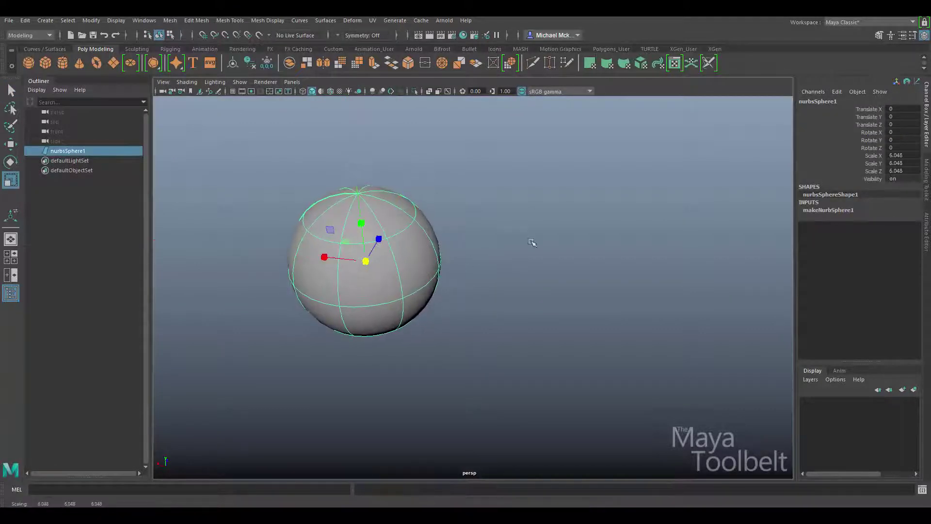
key(f)
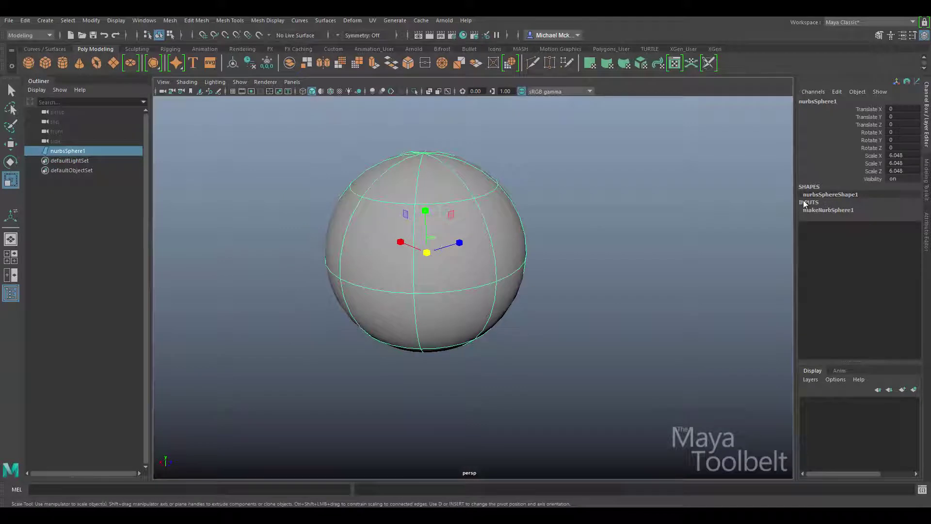
Show the sphere's makeNurbSphere1 construction settings and examine its Start Sweep and End Sweep attributes.
click(834, 209)
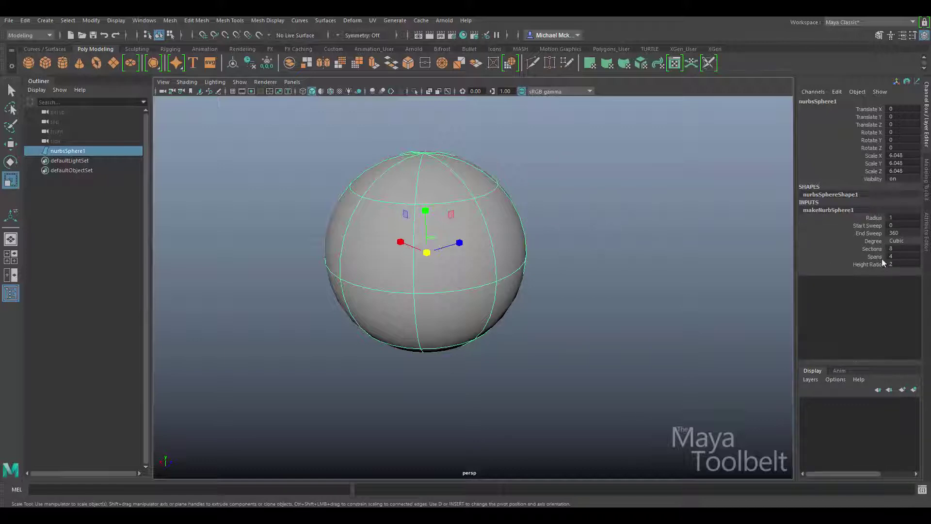
click(871, 223)
click(878, 233)
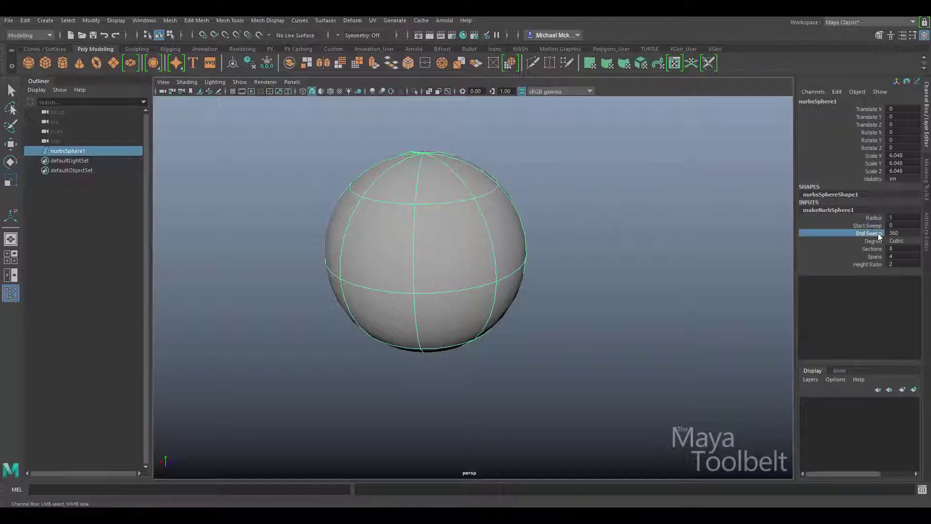
click(877, 225)
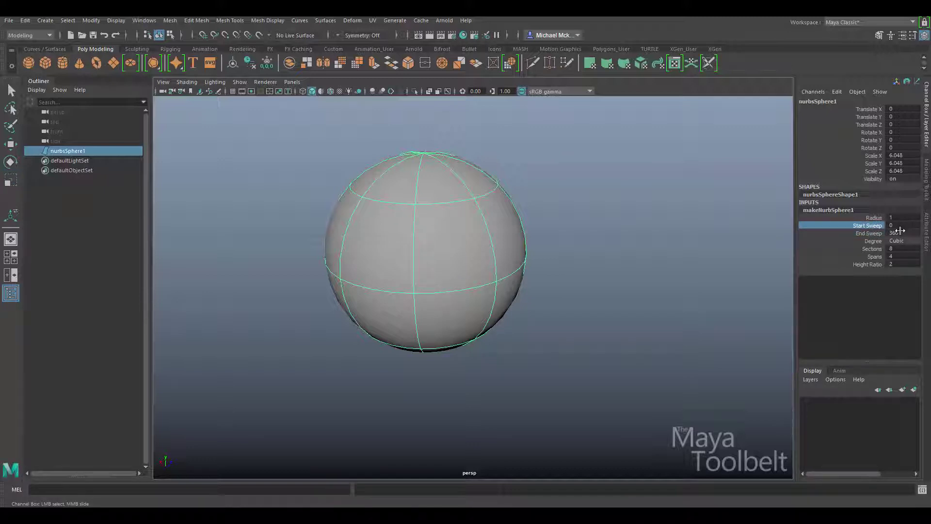
click(873, 234)
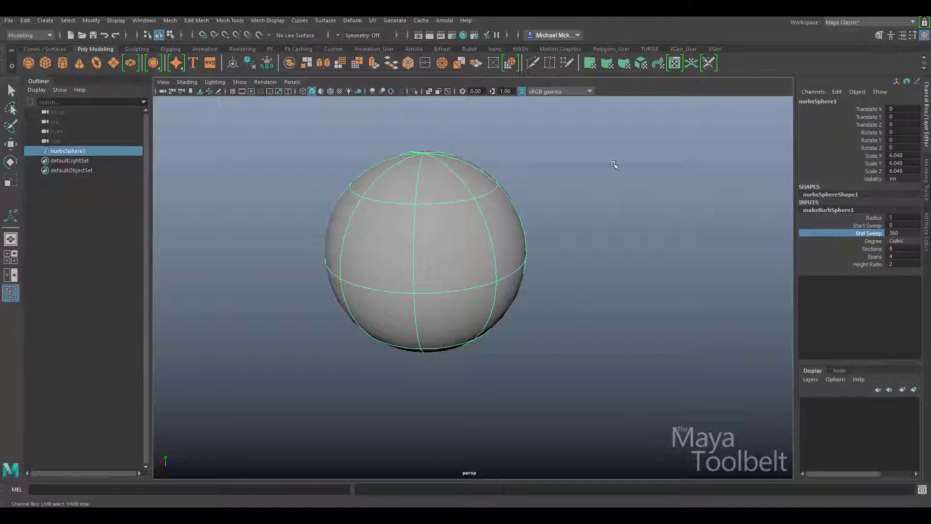
Set the sphere's End Sweep to 180 and view the resulting half sphere.
alt+drag(675, 269, 670, 298)
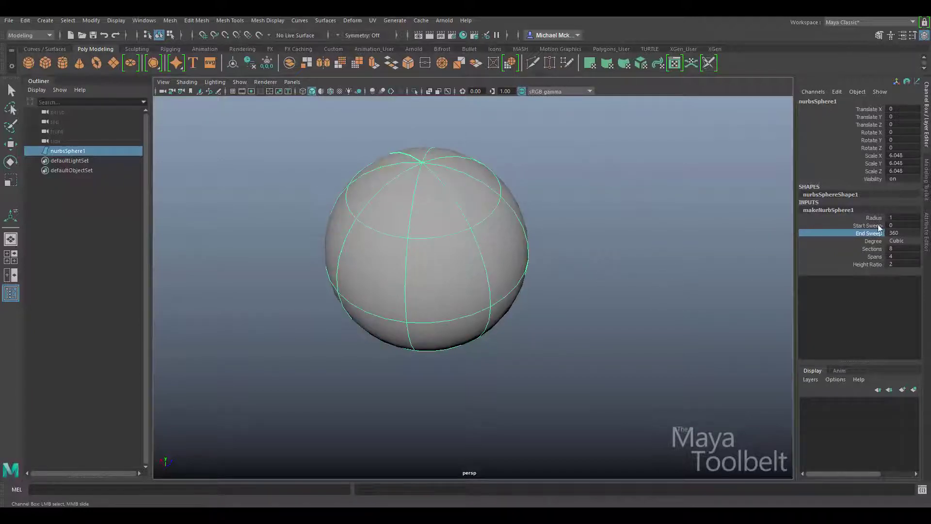
click(907, 233)
text(180)
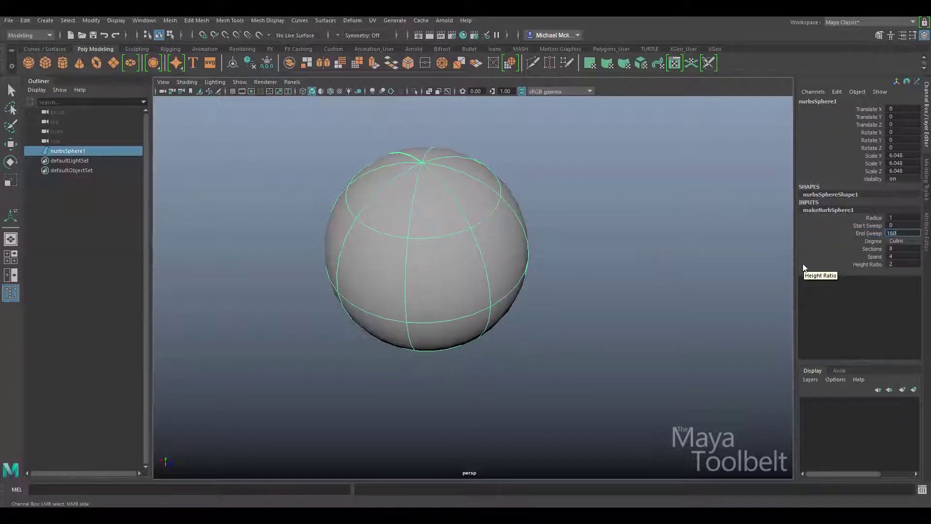
key(Return)
alt+drag(562, 266, 442, 248)
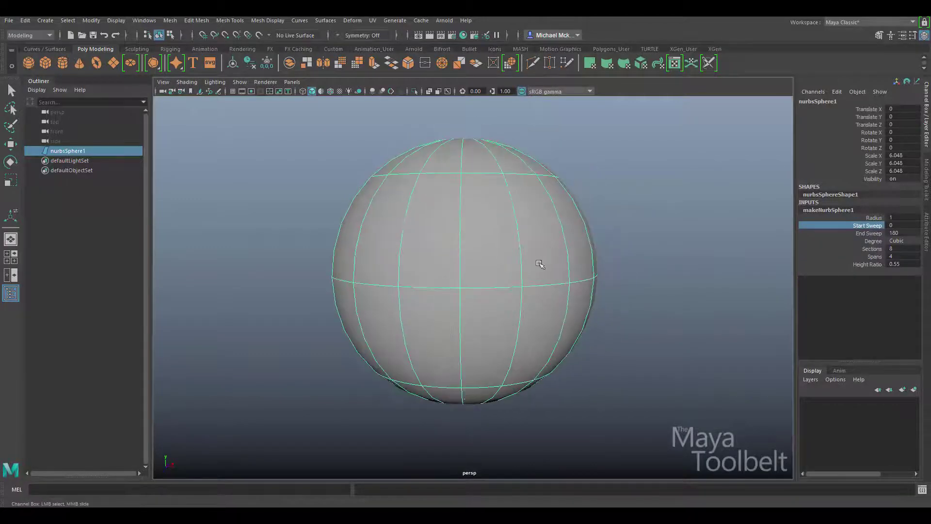
Switch the half sphere to control vertex editing and select the CVs stacked at its top pole.
alt+drag(540, 264, 528, 237)
alt+right_drag(397, 286, 767, 305)
alt+middle_drag(430, 165, 470, 274)
alt+right_drag(470, 275, 606, 289)
right_drag(441, 258, 407, 258)
drag(397, 241, 445, 276)
key(r)
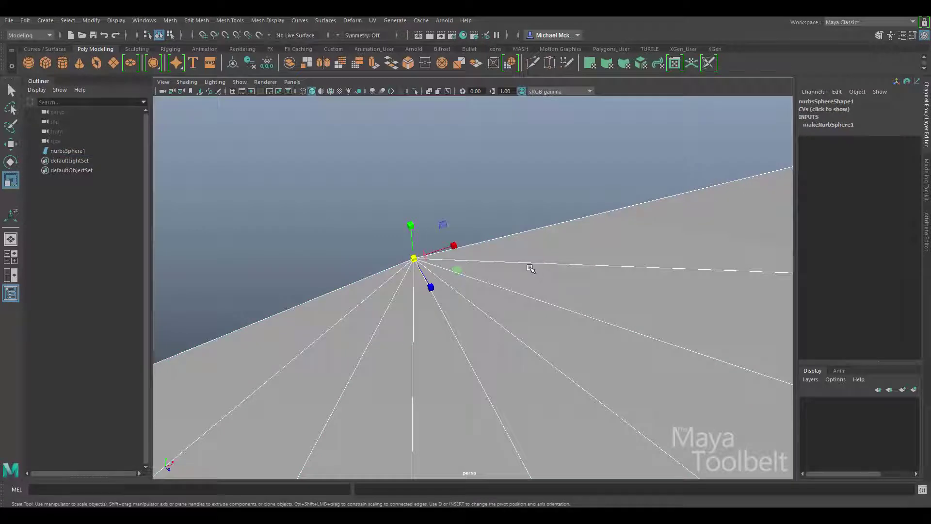
Pick a single CV from the stack at the top pole and move it away in the XZ plane.
key(w)
click(425, 262)
click(414, 258)
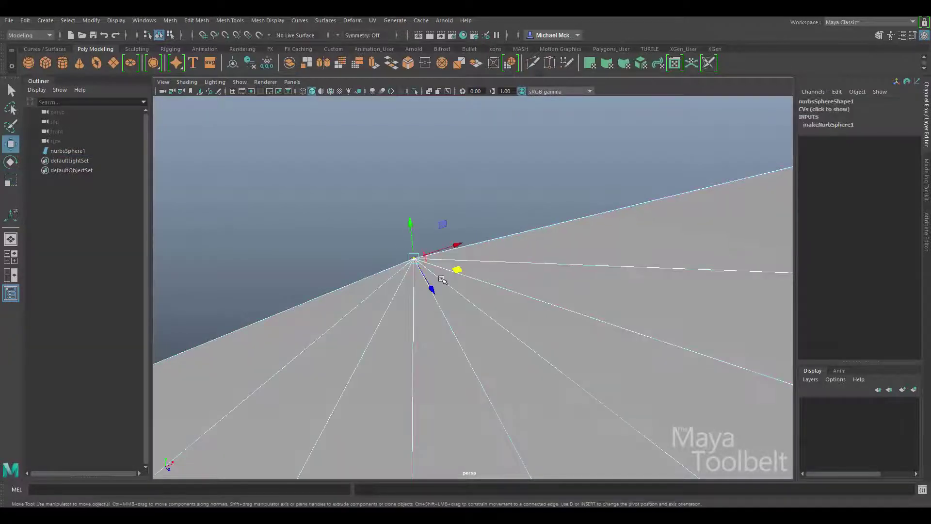
click(438, 260)
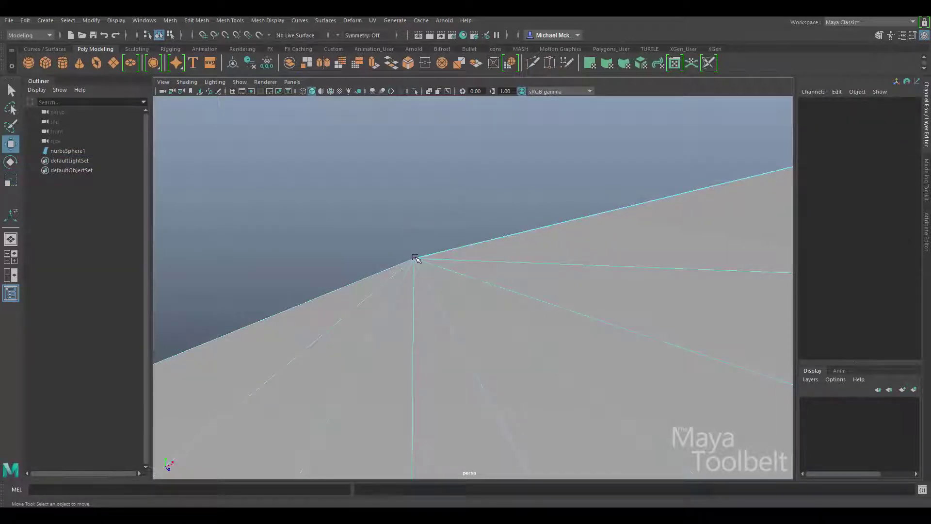
click(415, 258)
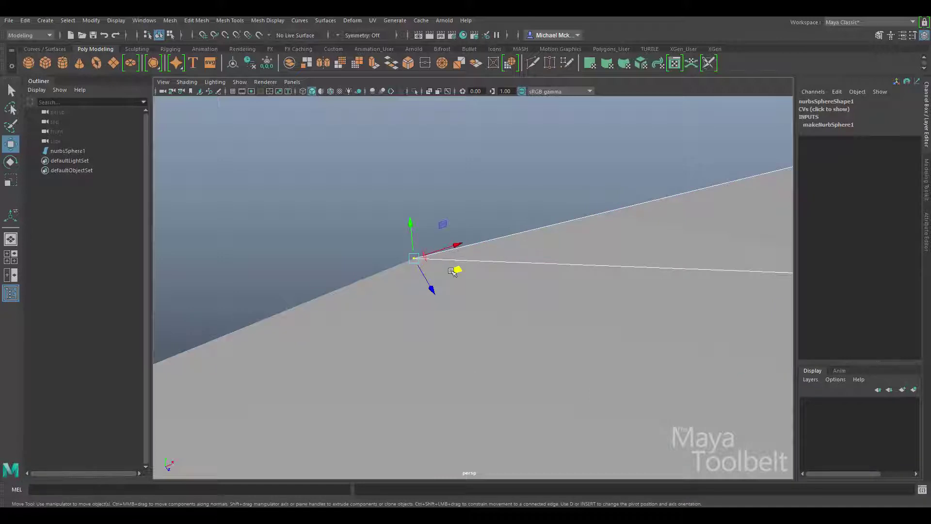
drag(453, 272, 502, 246)
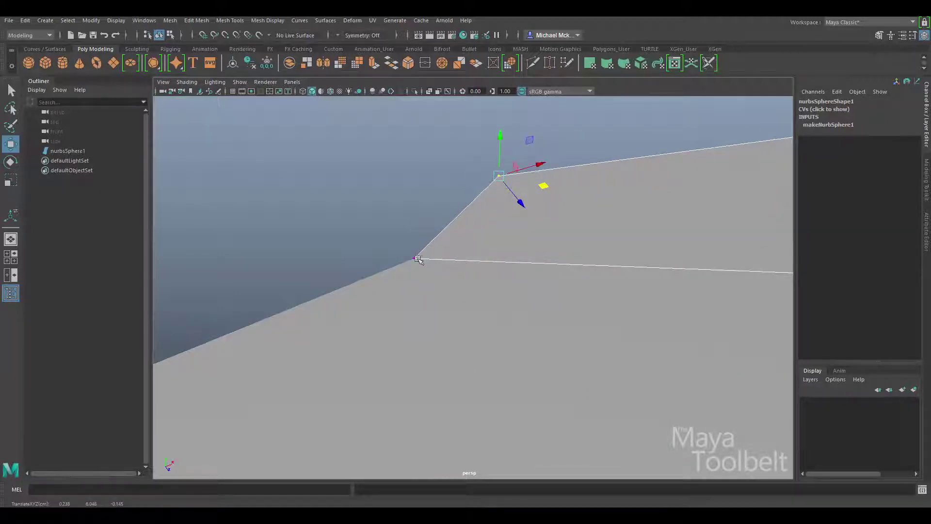
Separate the remaining stacked pole CVs one by one in the XZ plane so they spread into an open gap.
click(431, 263)
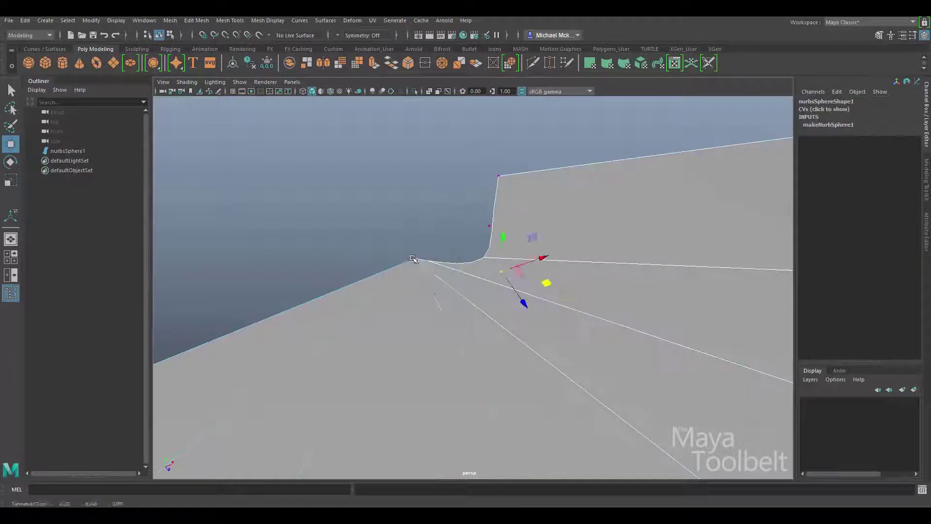
click(414, 258)
drag(461, 273, 498, 324)
click(414, 258)
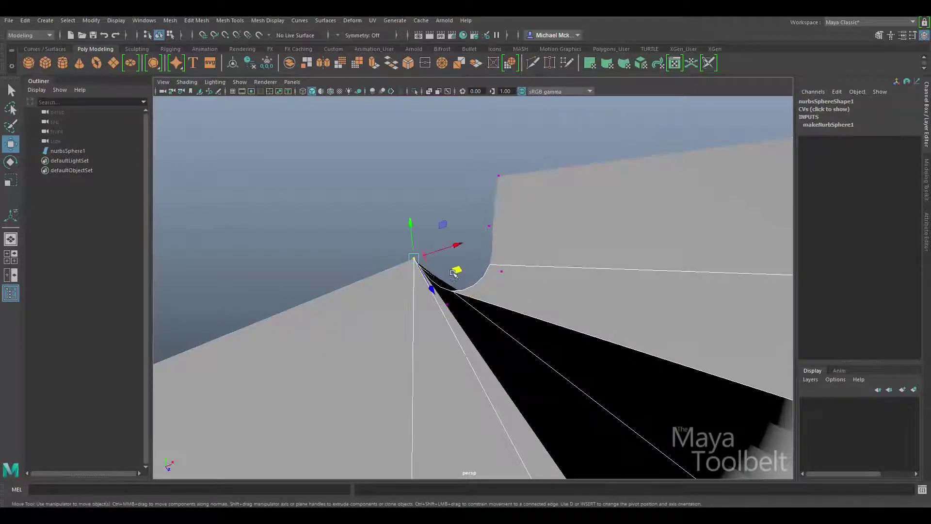
drag(453, 273, 400, 314)
click(415, 259)
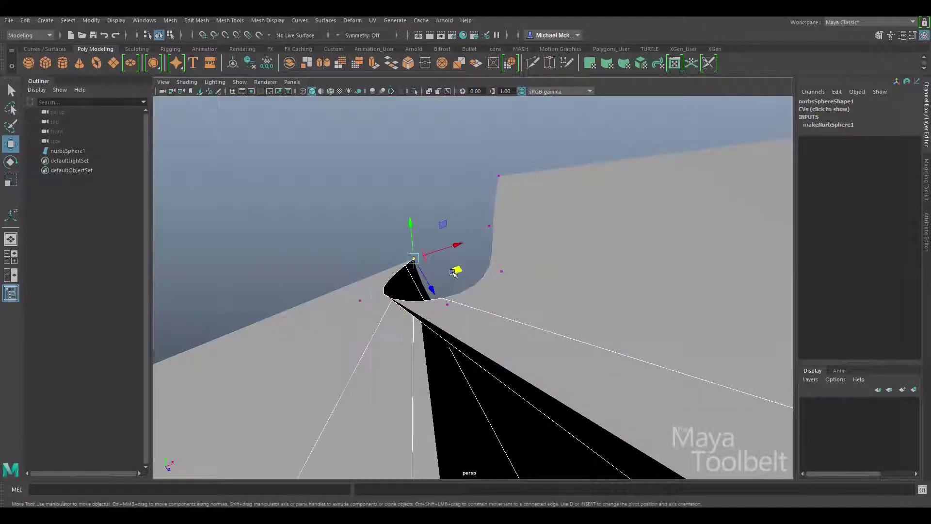
drag(453, 274, 358, 296)
click(415, 258)
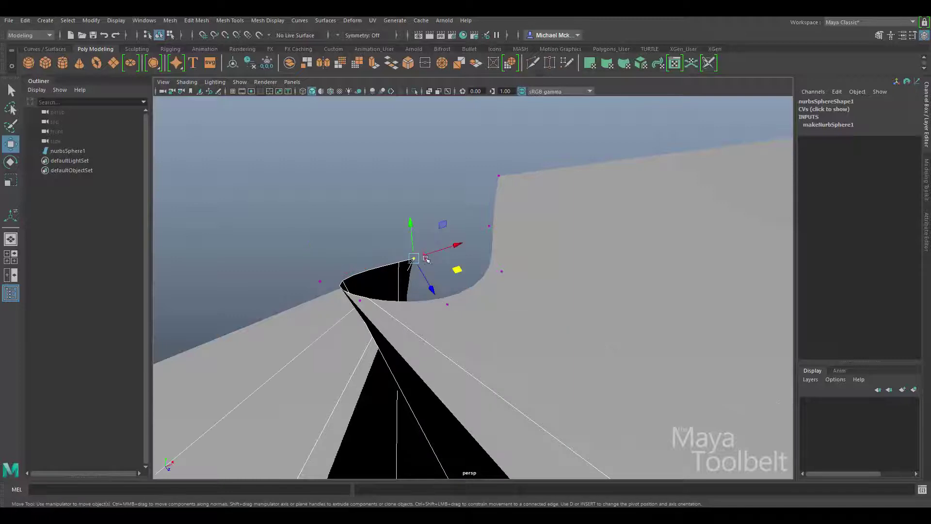
drag(457, 271, 349, 254)
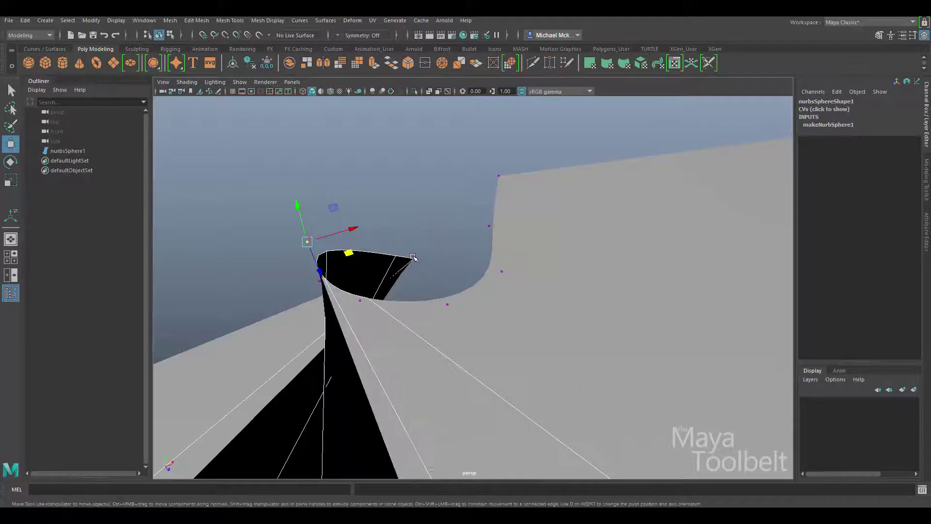
click(414, 258)
drag(456, 269, 299, 249)
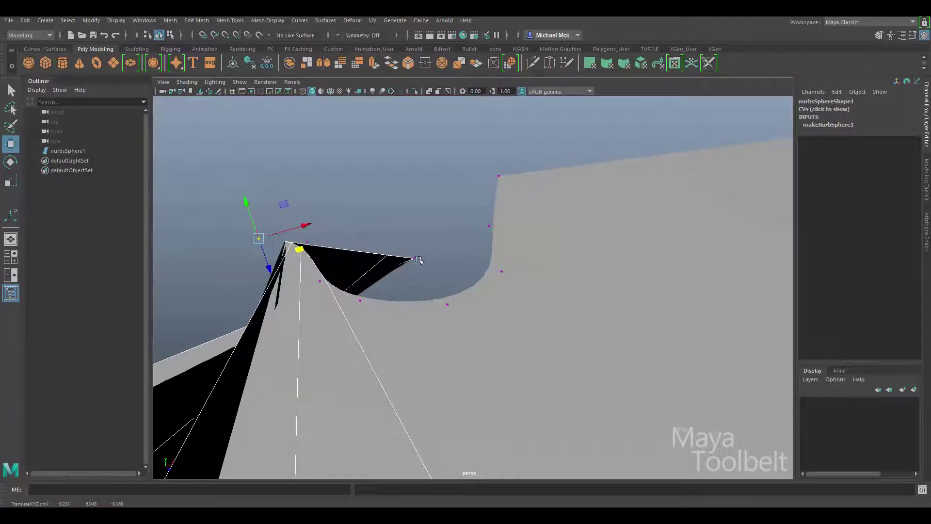
drag(419, 260, 350, 203)
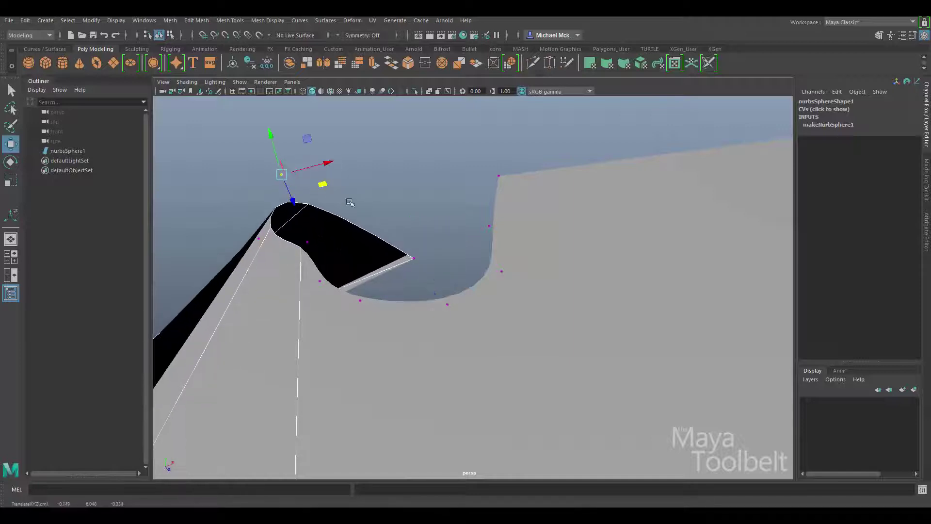
click(413, 258)
drag(455, 269, 336, 157)
click(416, 258)
click(418, 264)
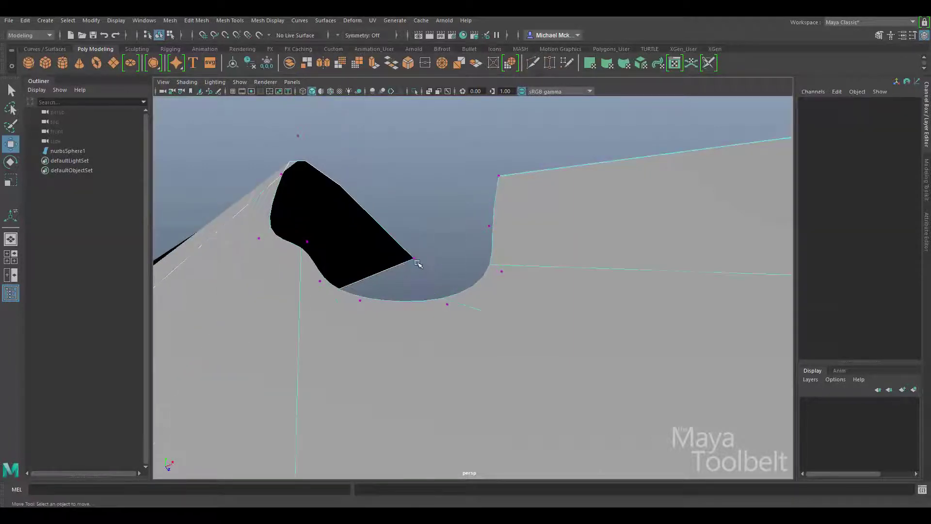
click(414, 259)
drag(453, 266, 277, 97)
alt+drag(368, 160, 534, 184)
alt+middle_drag(533, 185, 341, 177)
alt+drag(504, 213, 513, 275)
alt+middle_drag(474, 278, 489, 300)
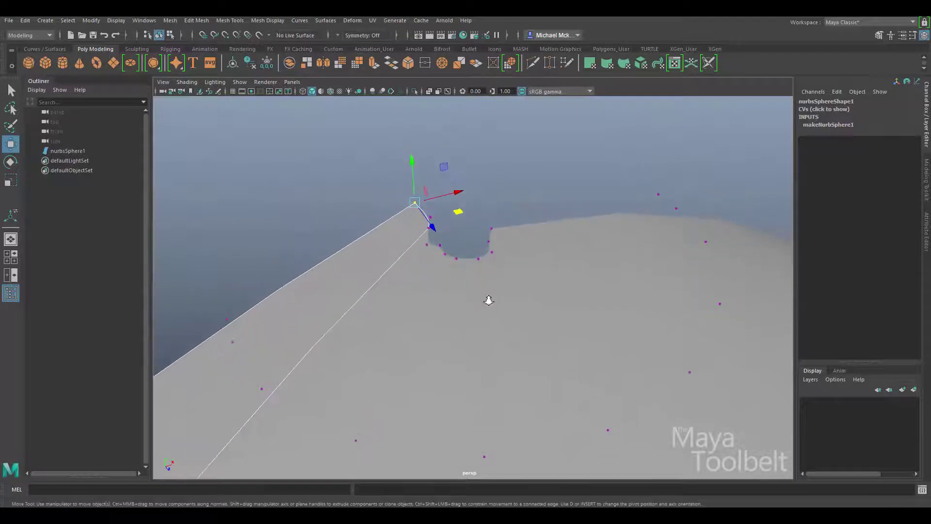
alt+right_drag(489, 300, 513, 311)
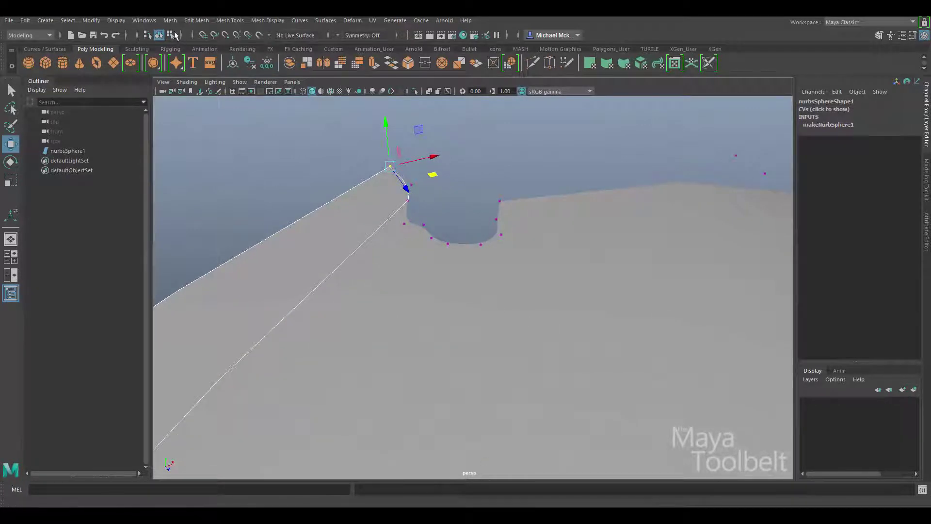
Return to object selection and reduce the sphere's Sections to 3 in its makeNurbSphere1 settings.
click(159, 35)
click(820, 210)
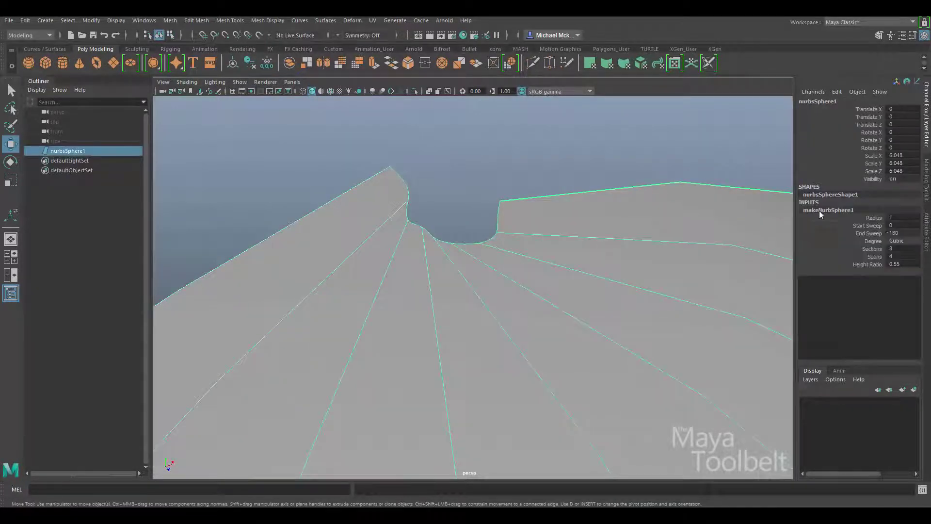
click(872, 249)
middle_drag(659, 243, 624, 239)
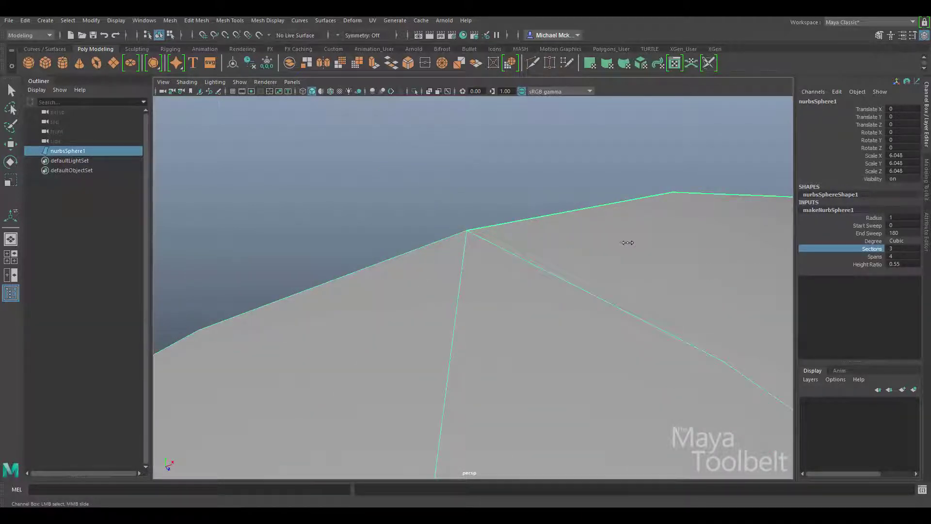
Switch back to control vertices and spread the stacked top-pole CVs apart into a curved opening.
right_click(501, 253)
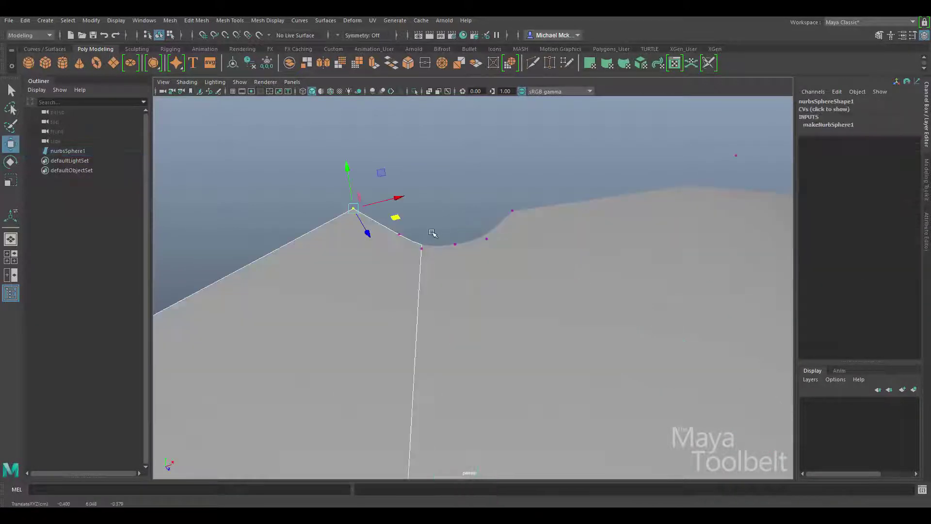
drag(368, 217, 416, 248)
alt+right_drag(416, 248, 457, 268)
alt+drag(457, 268, 369, 242)
mouse_move(368, 243)
alt+right_down()
mouse_move(389, 238)
mouse_move(363, 238)
alt+right_up()
alt+drag(437, 237, 449, 277)
alt+right_drag(449, 277, 441, 259)
Pull the two end CVs of the pole opening outward and reposition the CVs between them in the XZ plane.
click(442, 258)
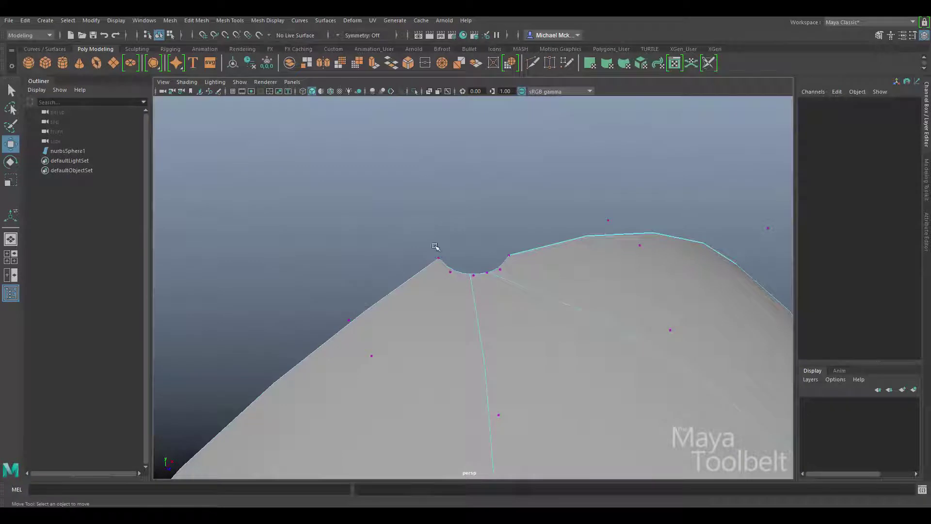
drag(481, 268, 333, 249)
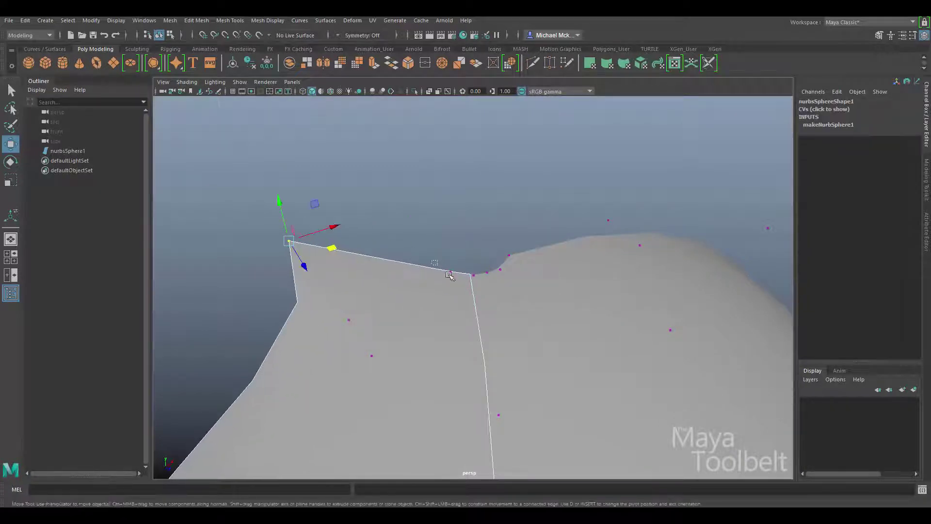
click(450, 271)
drag(503, 245, 530, 262)
middle_drag(555, 260, 687, 154)
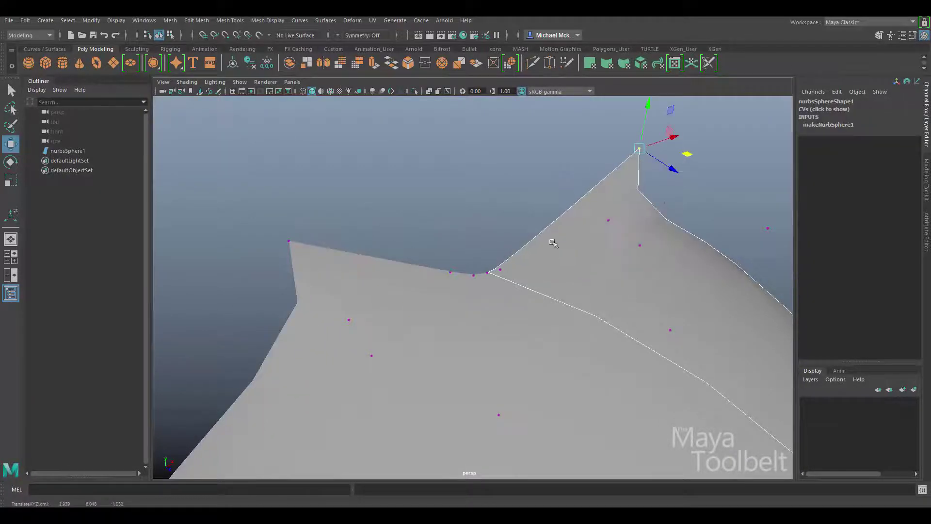
drag(496, 260, 610, 189)
drag(457, 258, 505, 283)
middle_drag(515, 284, 470, 249)
Move CVs beside the top opening outward in the XZ plane to broaden the surface on both sides.
alt+drag(554, 281, 545, 243)
alt+right_drag(546, 243, 330, 239)
alt+drag(388, 219, 441, 257)
alt+drag(546, 228, 450, 247)
alt+drag(516, 313, 422, 253)
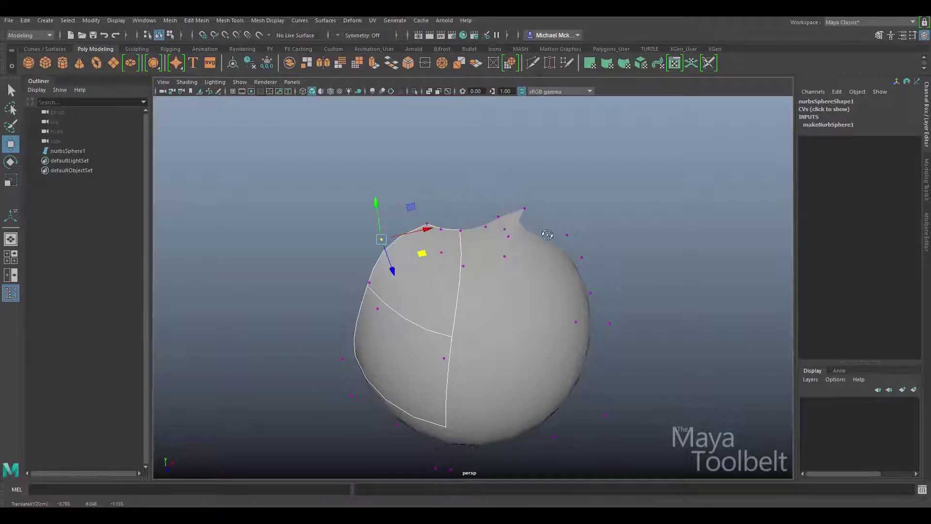
alt+drag(548, 235, 528, 238)
click(488, 212)
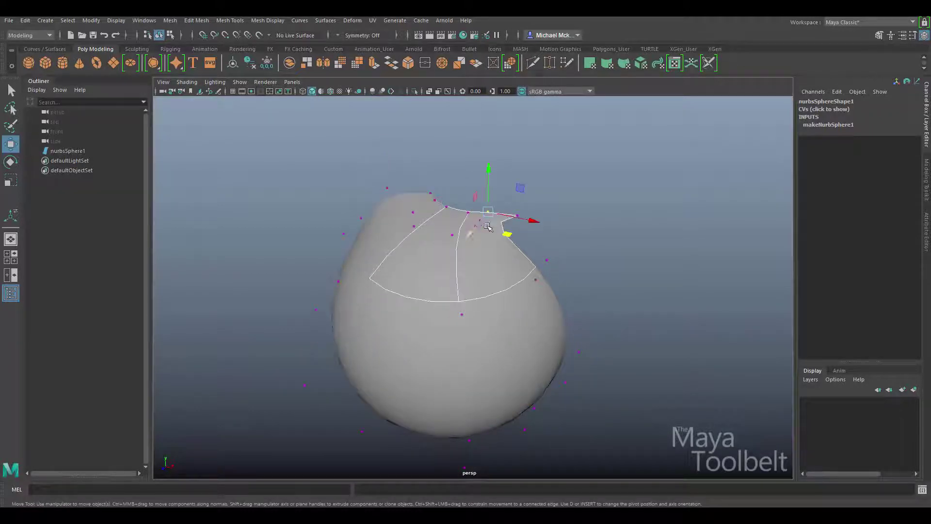
click(478, 218)
drag(498, 242, 553, 293)
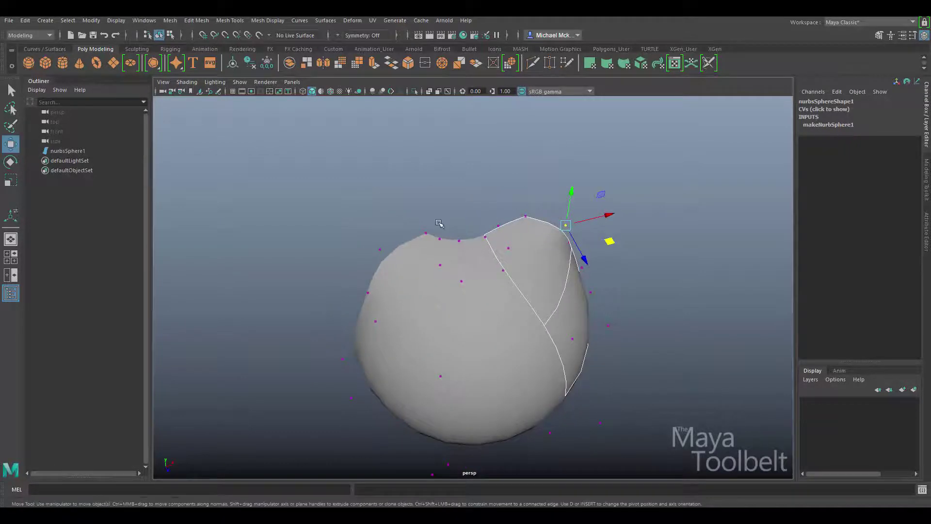
Pull the two corner CVs of the top opening outward into pointed tips.
click(425, 233)
drag(464, 248, 368, 196)
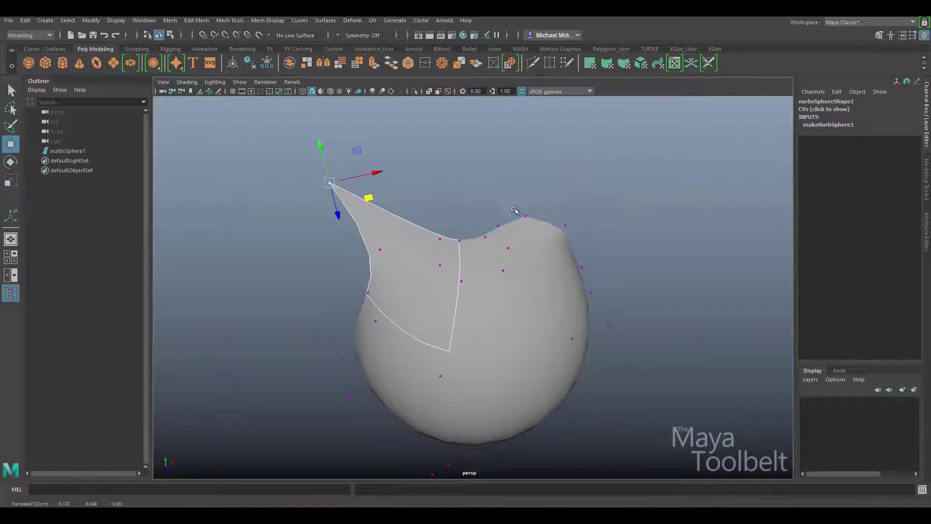
click(525, 216)
drag(571, 234, 611, 177)
Select the CVs at the bottom pole for inspection, then return the reshaped sphere to object mode.
alt+drag(629, 303, 609, 204)
drag(458, 351, 502, 391)
alt+drag(596, 292, 582, 364)
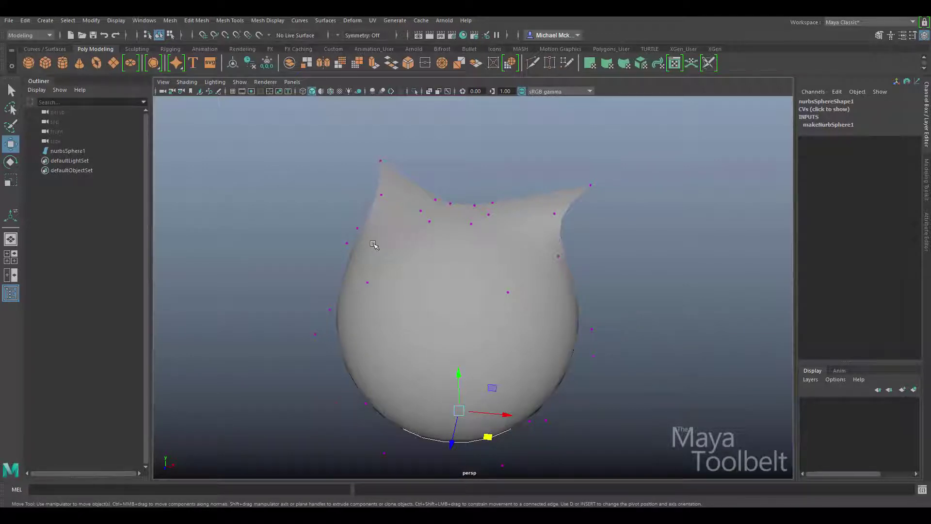
alt+drag(401, 279, 525, 258)
right_drag(524, 258, 574, 246)
alt+drag(558, 272, 574, 294)
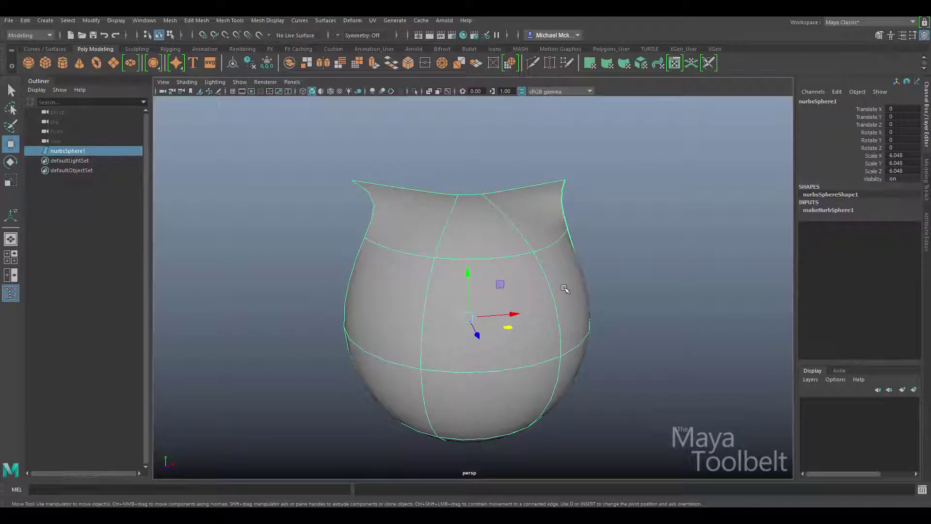
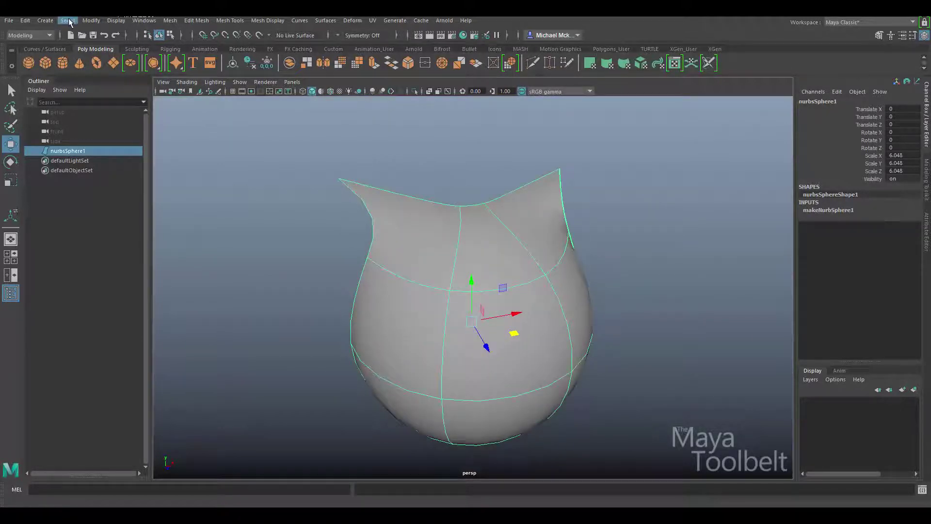
Create a NURBS torus, move it away from the sphere to Translate X 4.938 and Z 13.311, and frame it.
click(45, 21)
mouse_move(95, 43)
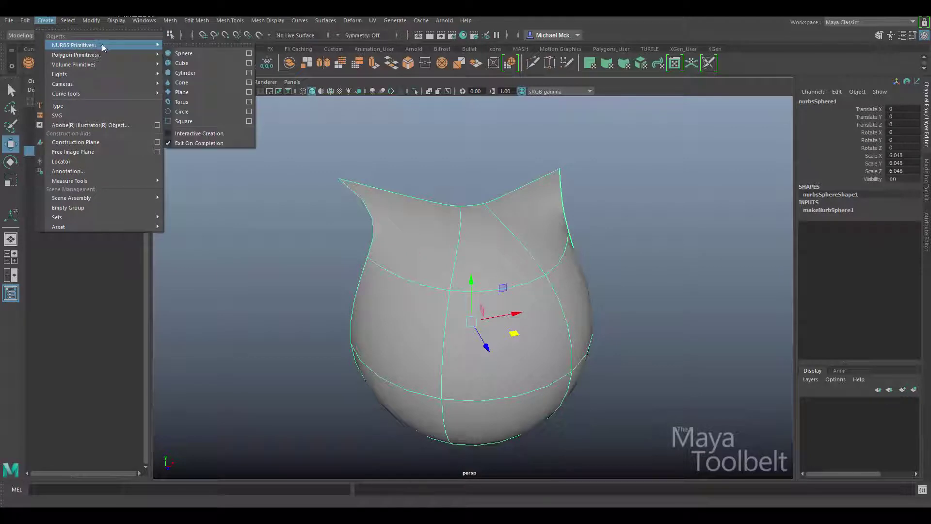
click(187, 102)
alt+drag(579, 241, 538, 218)
drag(522, 306, 698, 278)
key(f)
alt+drag(624, 270, 393, 262)
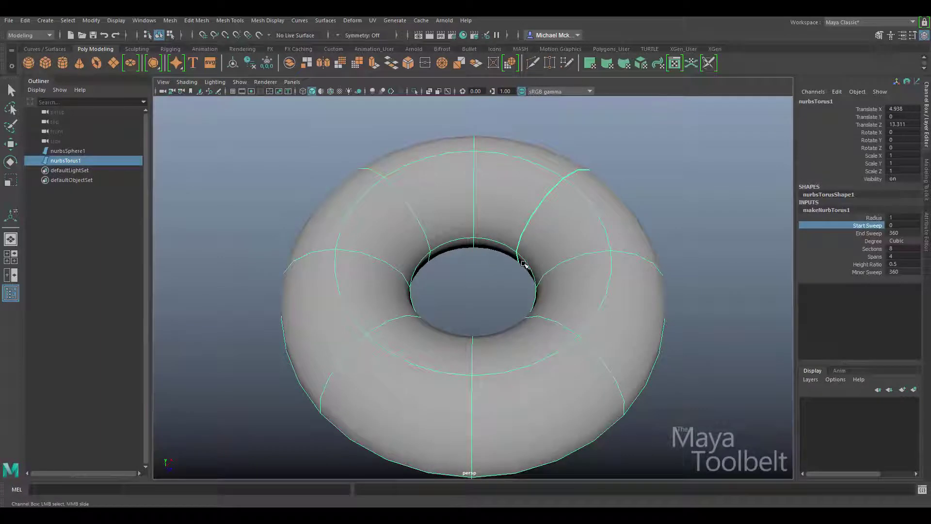
alt+drag(619, 176, 627, 210)
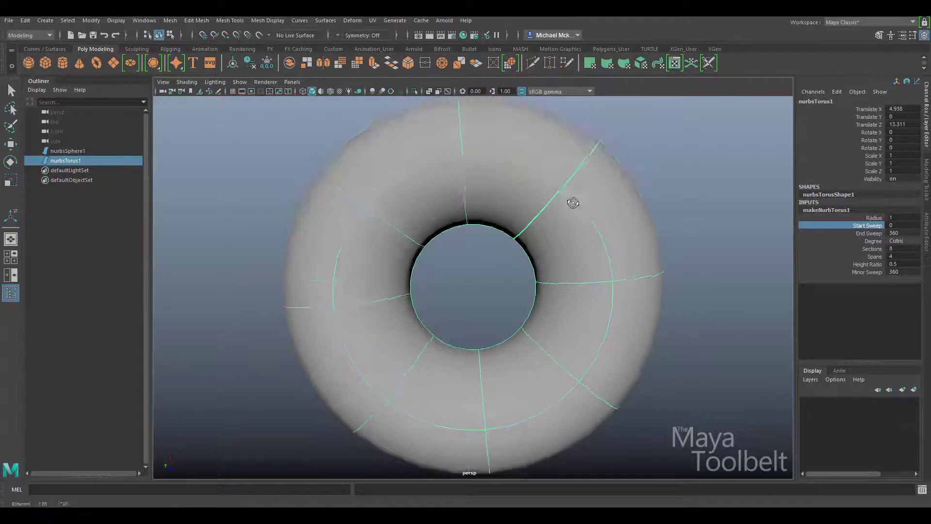
alt+drag(573, 209, 558, 224)
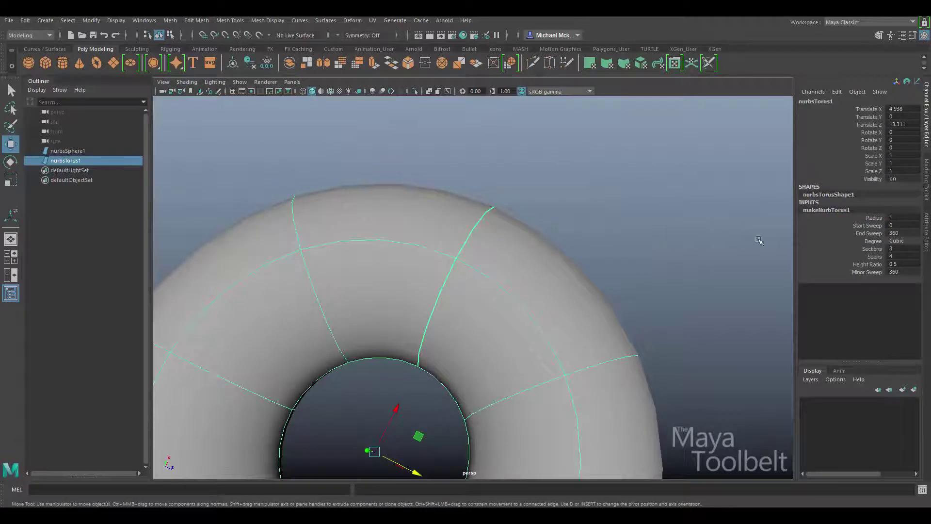
Set the torus's End Sweep to 350.833 to open a narrow gap in the ring.
alt+drag(592, 299, 586, 281)
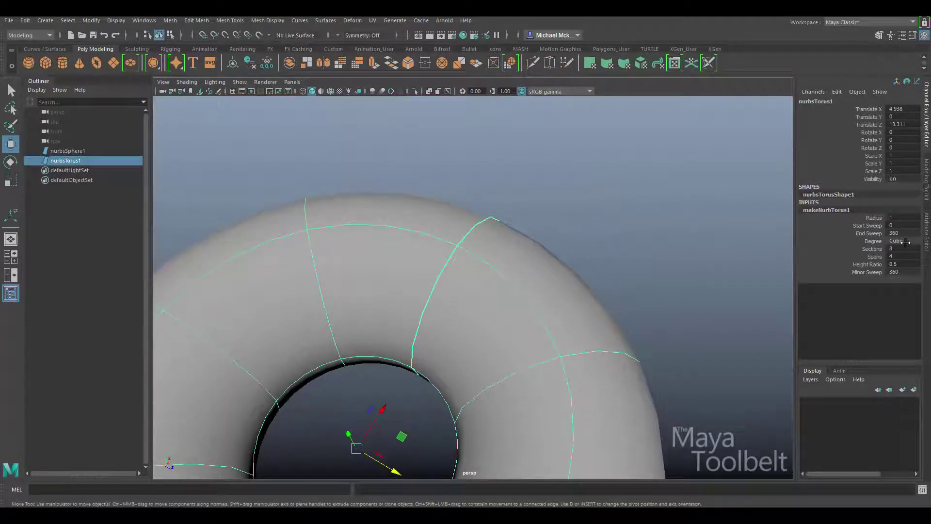
click(871, 234)
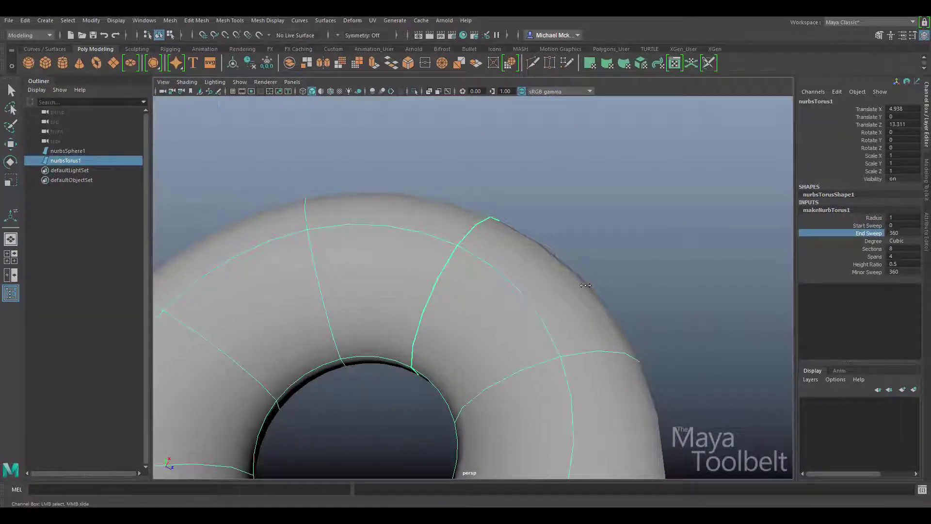
middle_drag(586, 288, 570, 311)
alt+drag(464, 307, 597, 242)
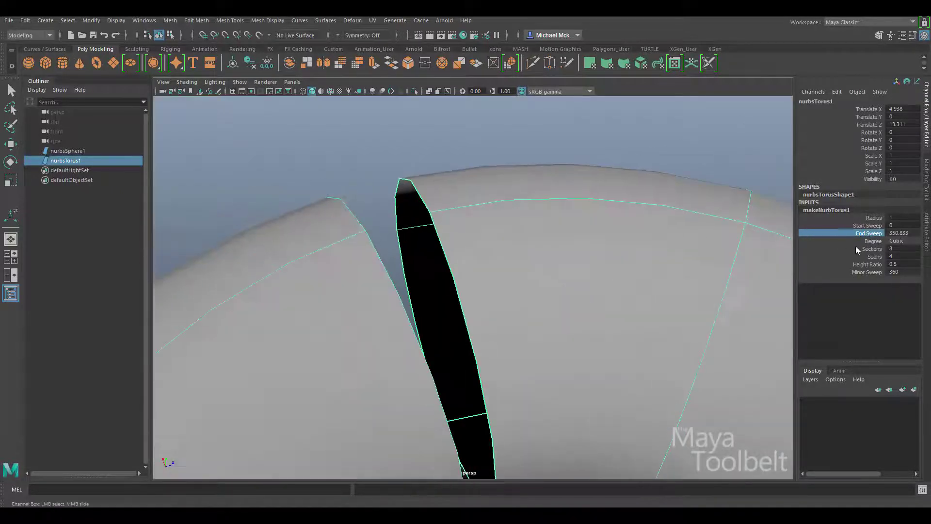
Set the torus's Start Sweep to 135.218 to cut the ring down to a partial arc.
click(871, 225)
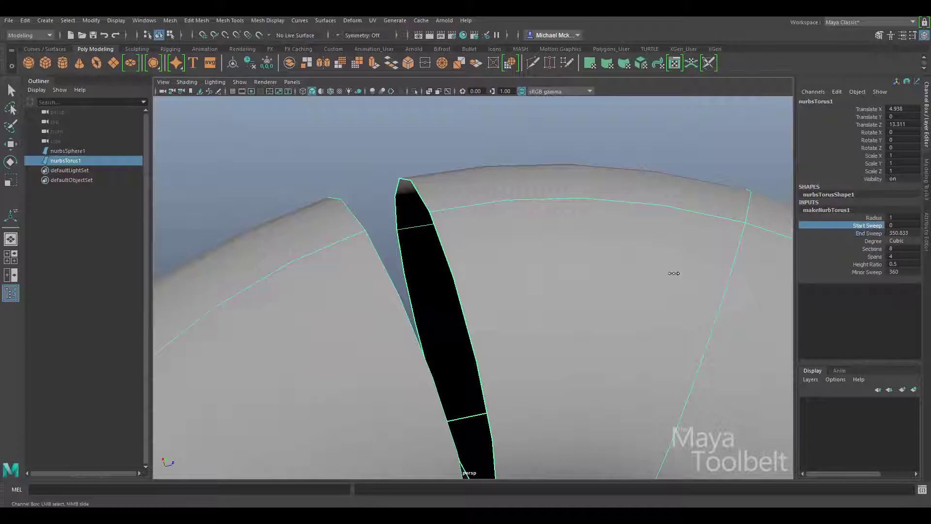
middle_drag(698, 280, 695, 306)
alt+drag(694, 306, 472, 231)
alt+right_drag(472, 231, 411, 261)
alt+drag(539, 321, 437, 311)
middle_drag(437, 311, 490, 327)
alt+drag(491, 326, 596, 335)
middle_drag(596, 335, 496, 306)
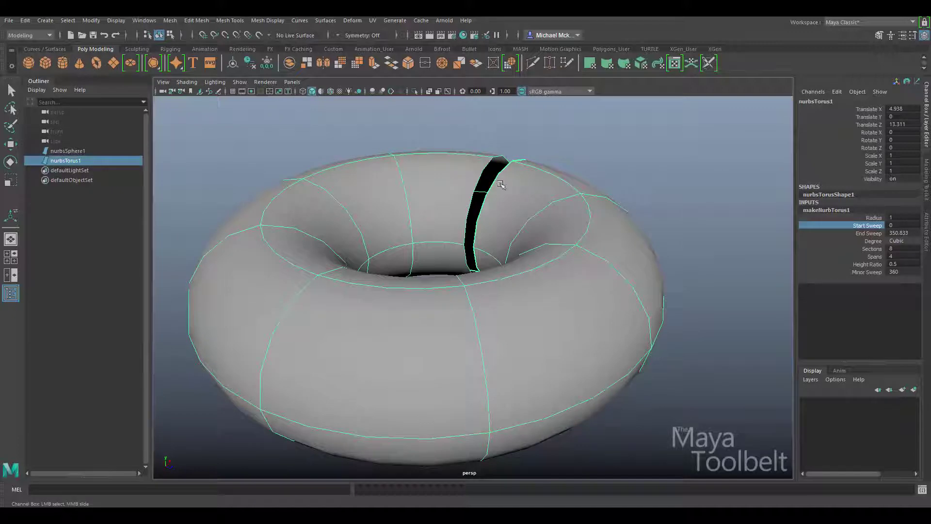
middle_drag(518, 231, 593, 271)
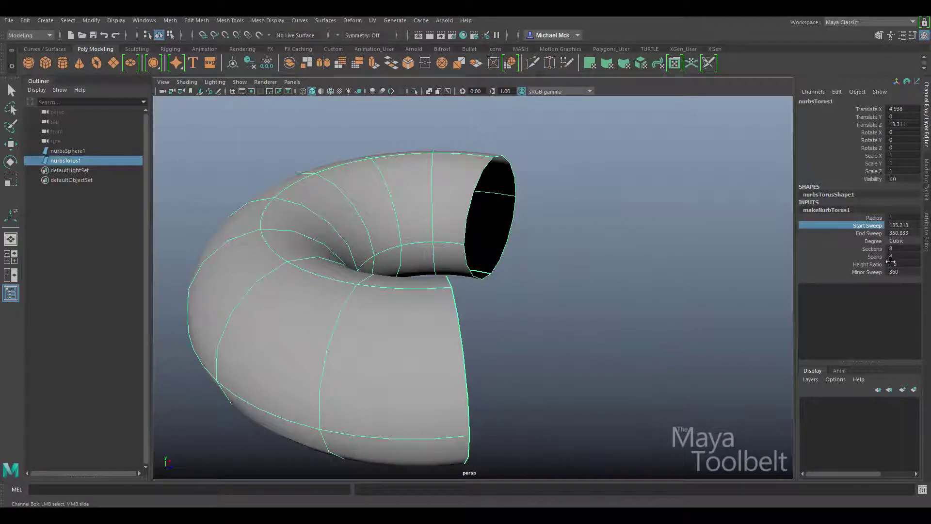
Set the torus's Minor Sweep to 272.91 to open its tube and inspect the open section from several sides.
click(867, 272)
alt+drag(629, 325, 557, 262)
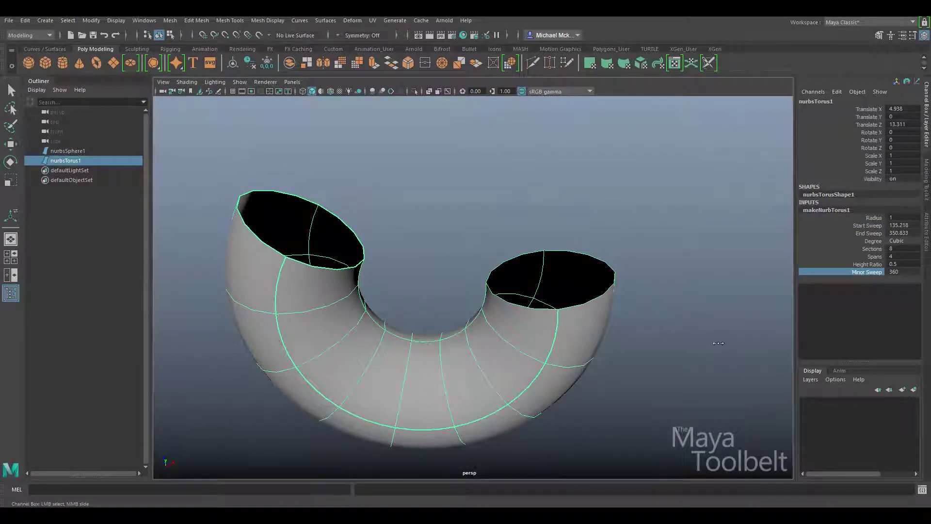
middle_drag(734, 343, 656, 358)
alt+drag(657, 358, 276, 261)
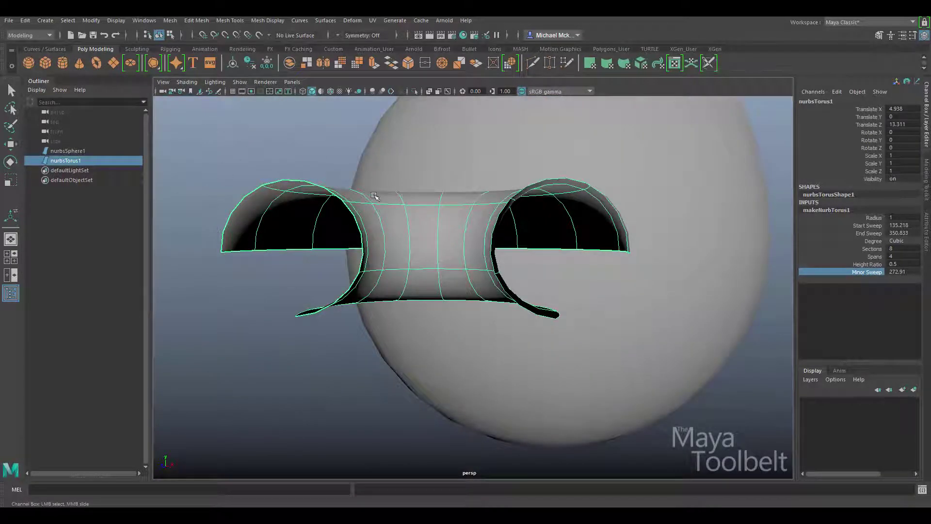
alt+drag(599, 331, 586, 306)
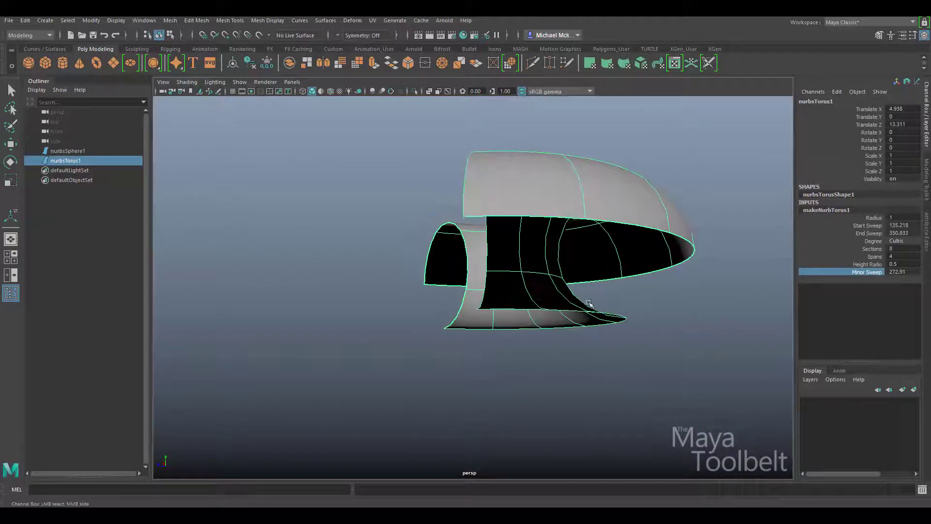
alt+drag(486, 323, 606, 339)
Set the torus's End Sweep to 360 and its Start Sweep to 3.438, leaving only a thin slit.
click(870, 233)
middle_drag(731, 312, 665, 315)
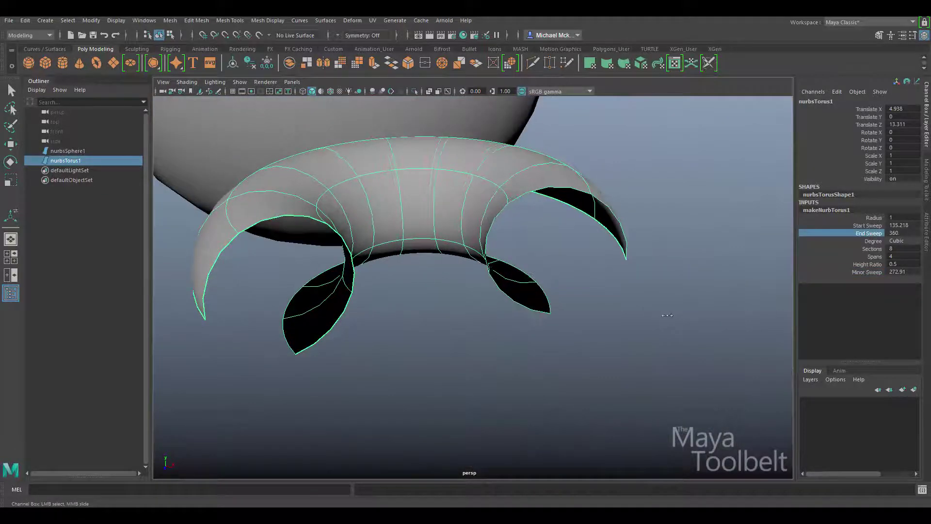
click(855, 225)
middle_drag(736, 262, 584, 281)
alt+drag(584, 281, 529, 245)
mouse_move(598, 297)
middle_down()
mouse_move(622, 297)
mouse_move(601, 296)
middle_up()
alt+drag(633, 274, 631, 320)
Set the torus's Minor Sweep to 335.936 and examine the remaining openings from above and below.
click(868, 272)
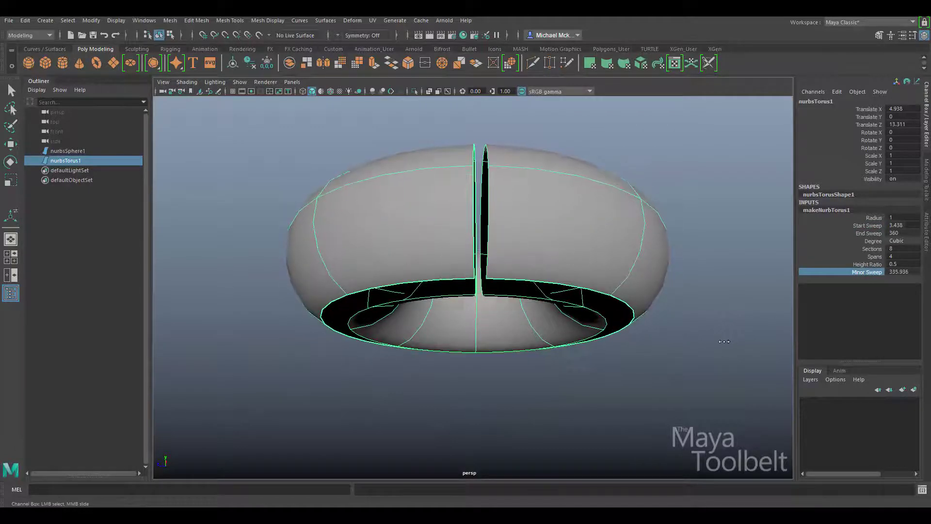
alt+drag(722, 350, 530, 289)
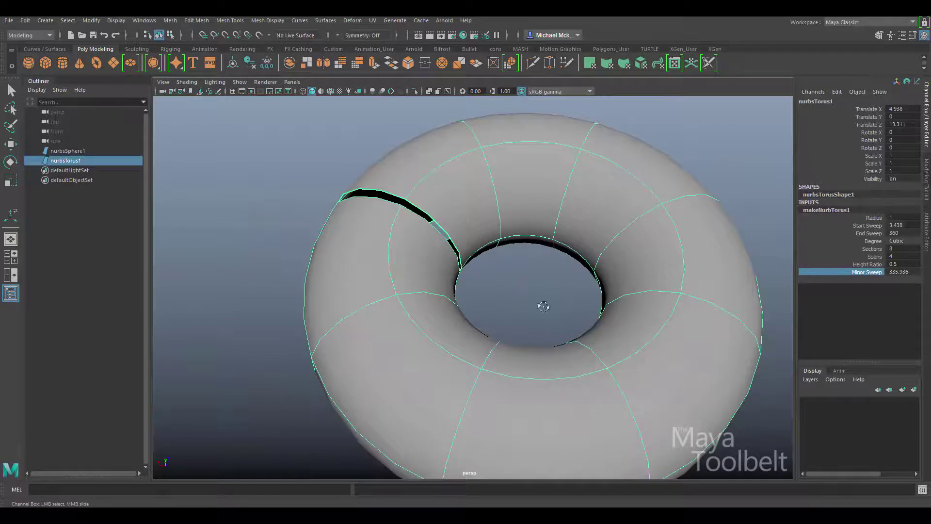
alt+right_drag(534, 308, 388, 248)
alt+drag(469, 258, 457, 201)
alt+right_drag(458, 201, 582, 248)
alt+drag(582, 247, 541, 290)
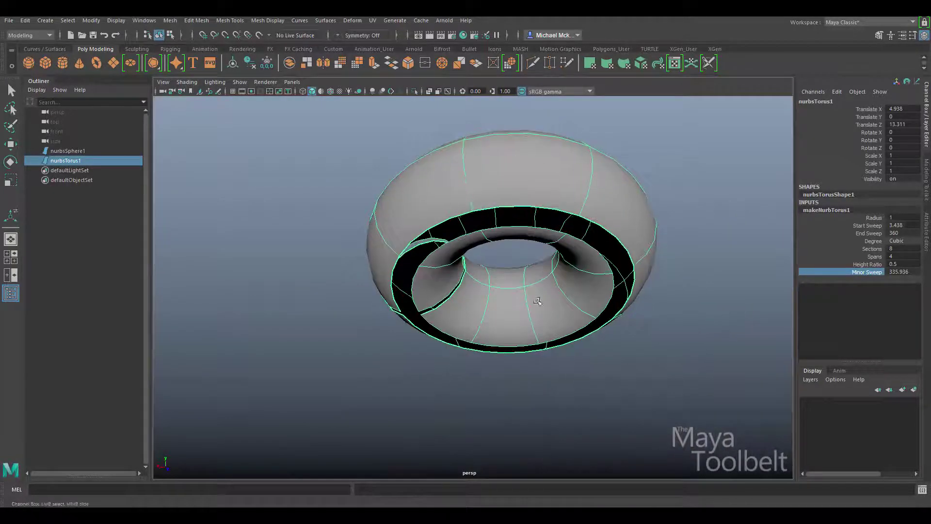
Delete both the reshaped sphere and the torus to clear the scene.
alt+drag(600, 301, 672, 289)
alt+right_drag(672, 289, 443, 258)
alt+drag(443, 257, 631, 286)
alt+right_drag(631, 286, 376, 250)
alt+drag(376, 250, 537, 269)
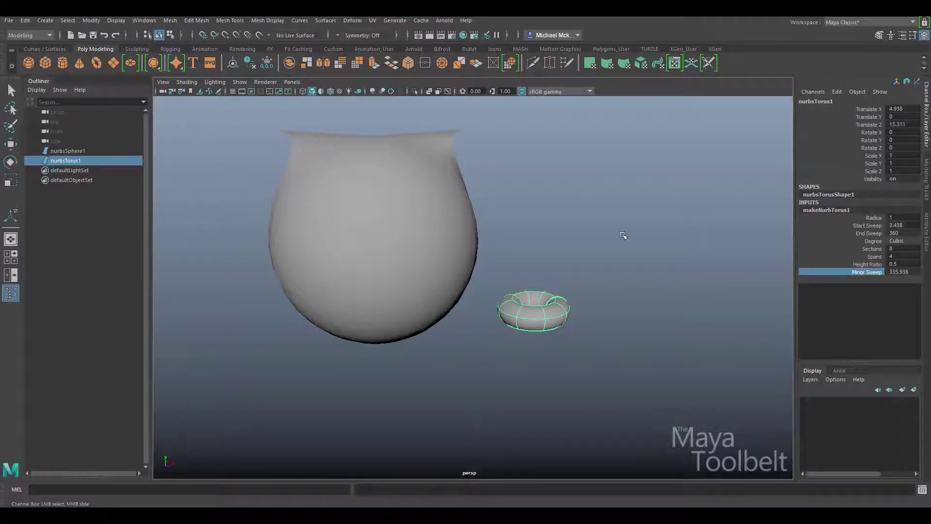
drag(623, 235, 418, 358)
key(Delete)
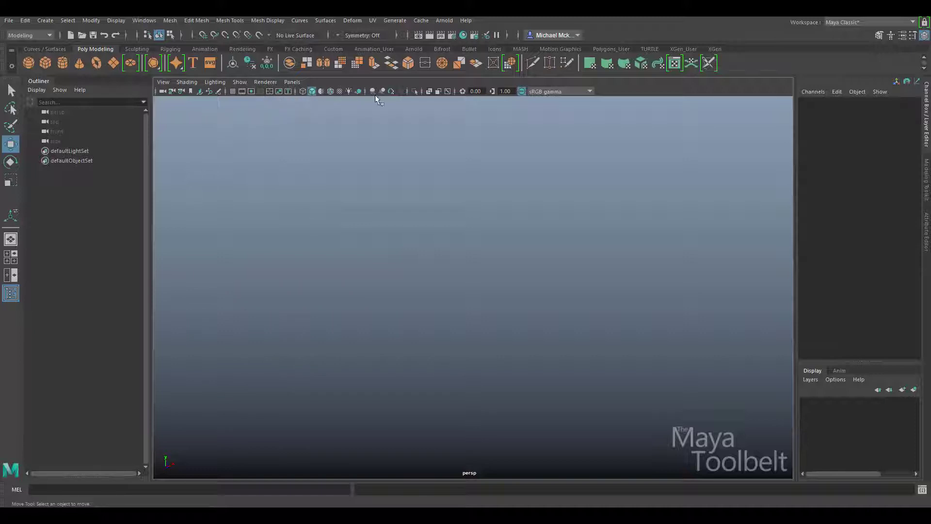
Show the grid and create a NURBS sphere at the origin, scaled uniformly to 5.686.
click(233, 91)
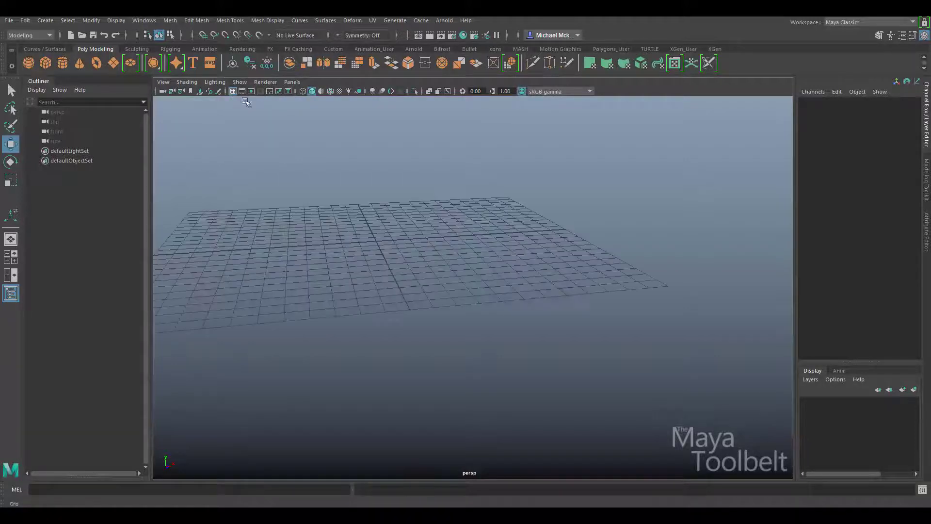
alt+middle_drag(357, 202, 407, 249)
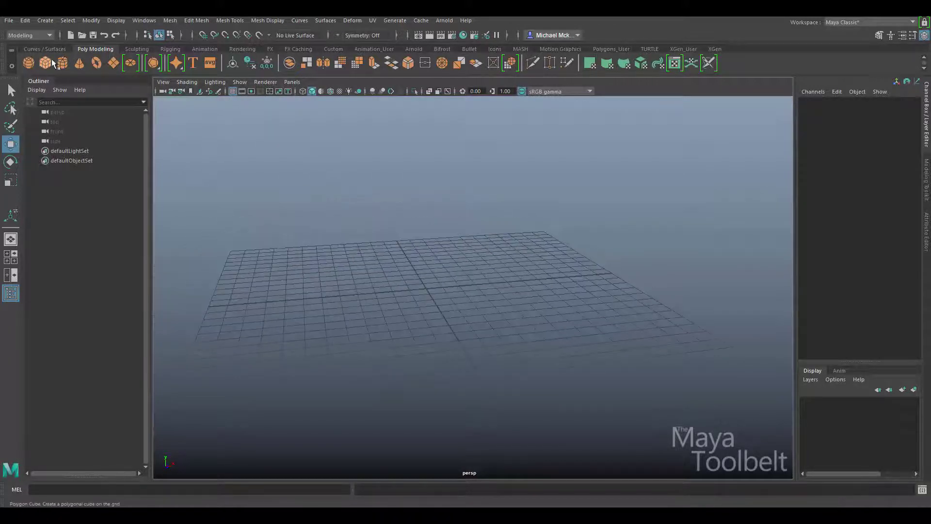
click(45, 21)
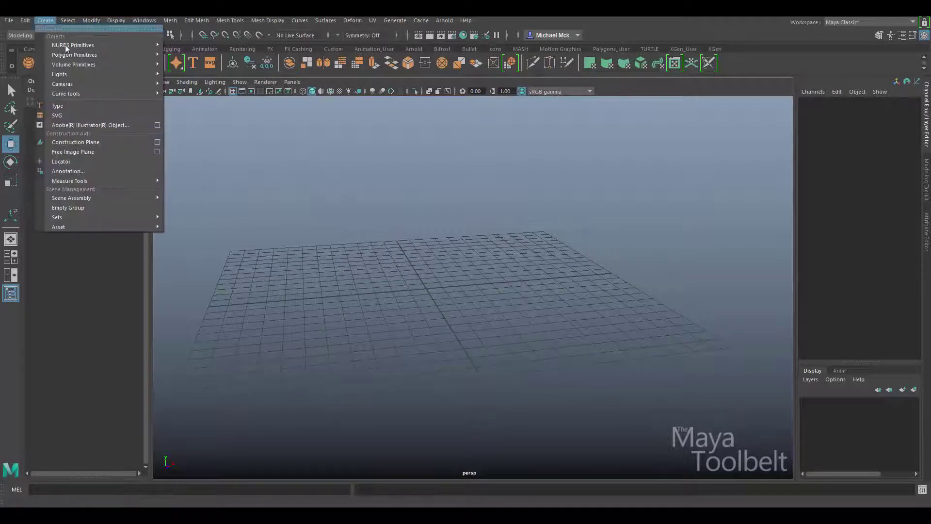
click(160, 39)
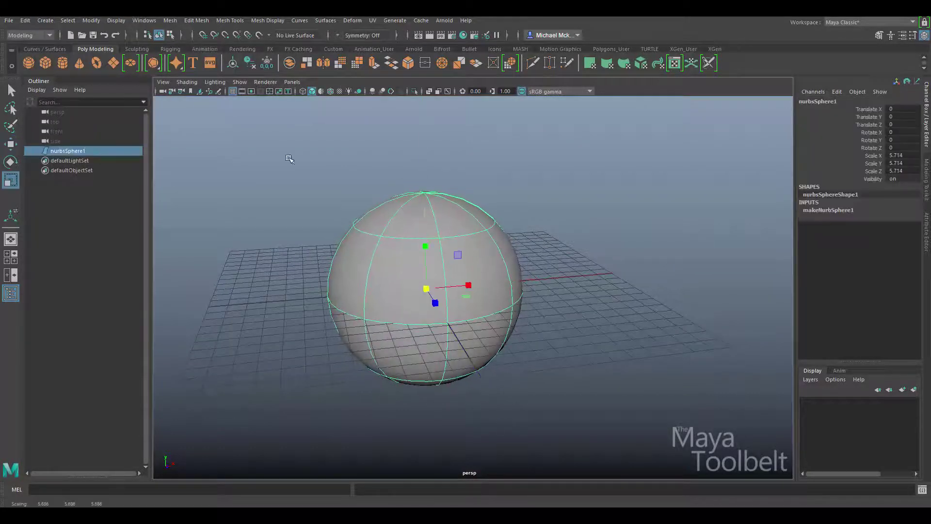
Create a cubic NURBS cylinder on the Y axis with radius 1, height 2 and caps on both ends.
click(45, 21)
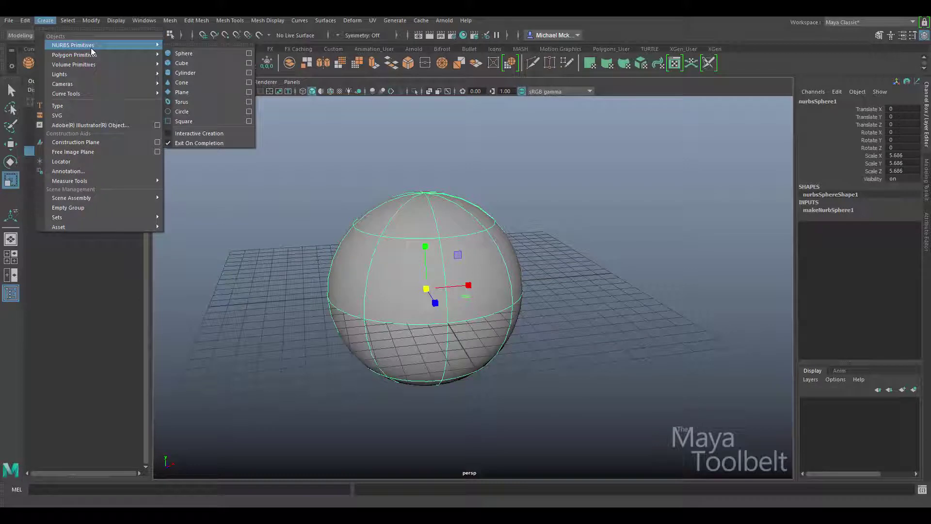
mouse_move(93, 44)
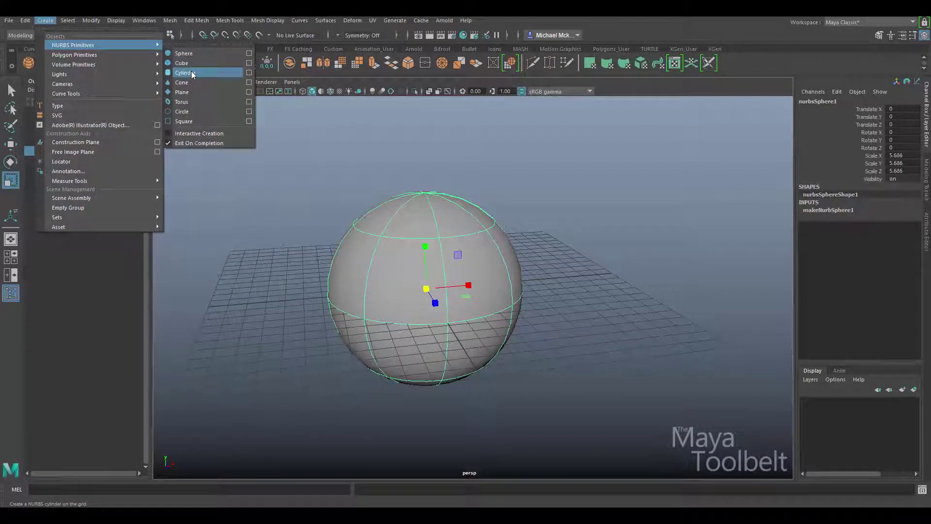
click(249, 73)
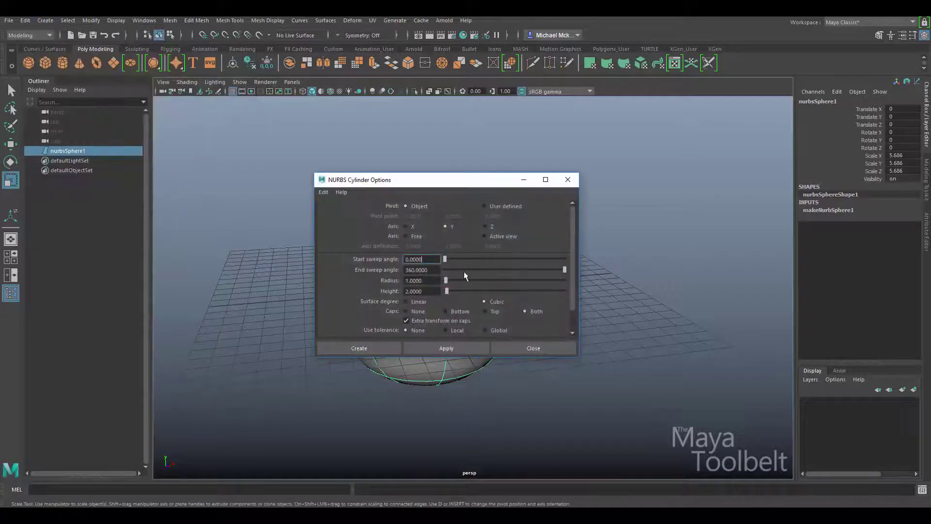
click(359, 348)
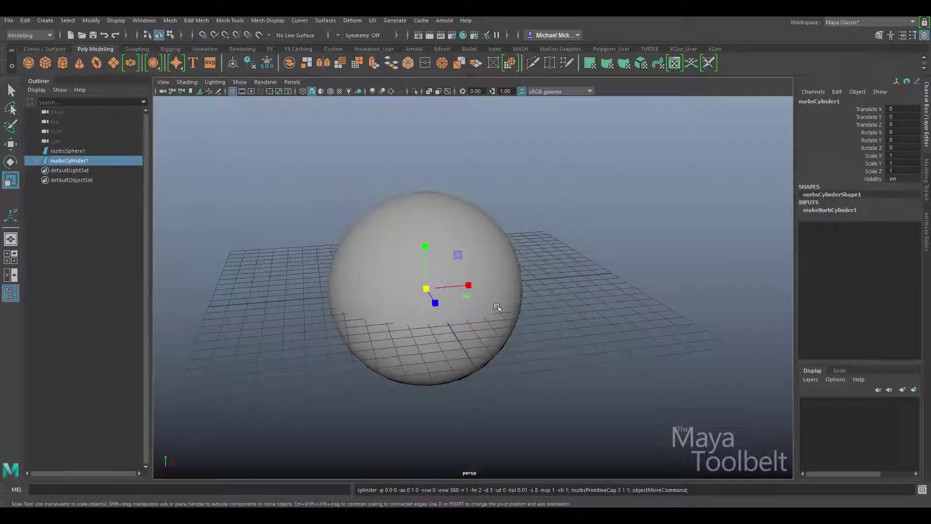
Stretch the cylinder vertically so it passes through the sphere and sticks out at both poles, and deselect it.
drag(426, 247, 424, 97)
middle_drag(535, 259, 539, 196)
alt+drag(679, 226, 584, 319)
key(f)
click(583, 340)
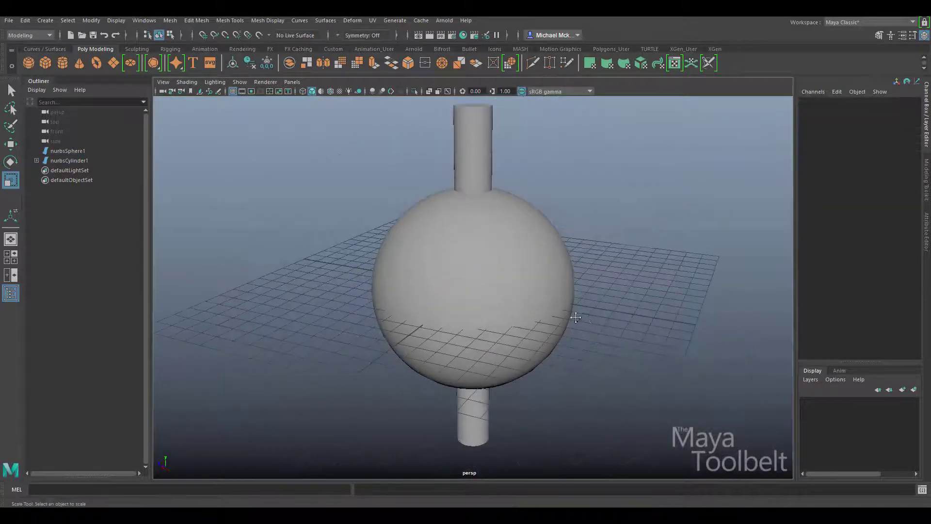
alt+middle_drag(589, 303, 517, 301)
alt+drag(478, 234, 549, 137)
key(w)
alt+drag(437, 277, 450, 202)
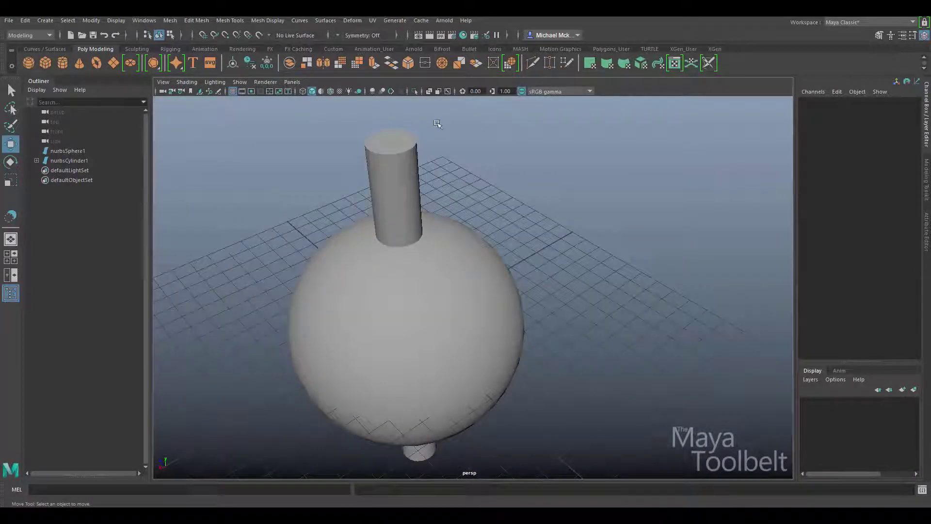
Compare the Boolean commands for polygon meshes with those for NURBS surfaces.
click(190, 21)
click(193, 20)
click(169, 20)
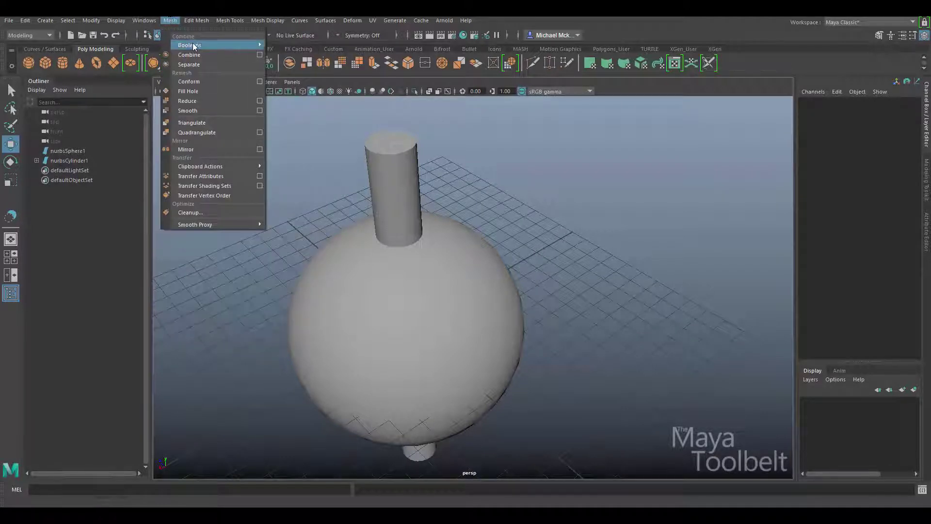
mouse_move(202, 44)
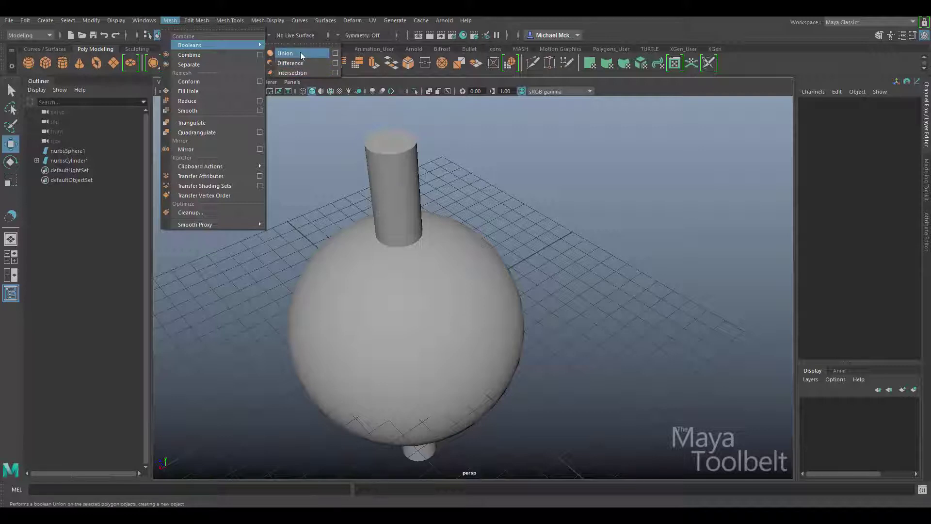
mouse_move(325, 20)
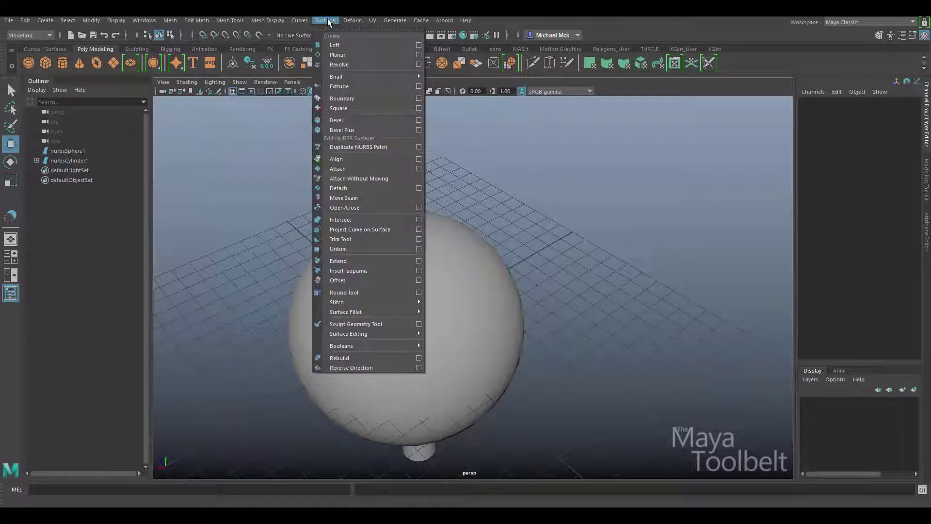
mouse_move(365, 344)
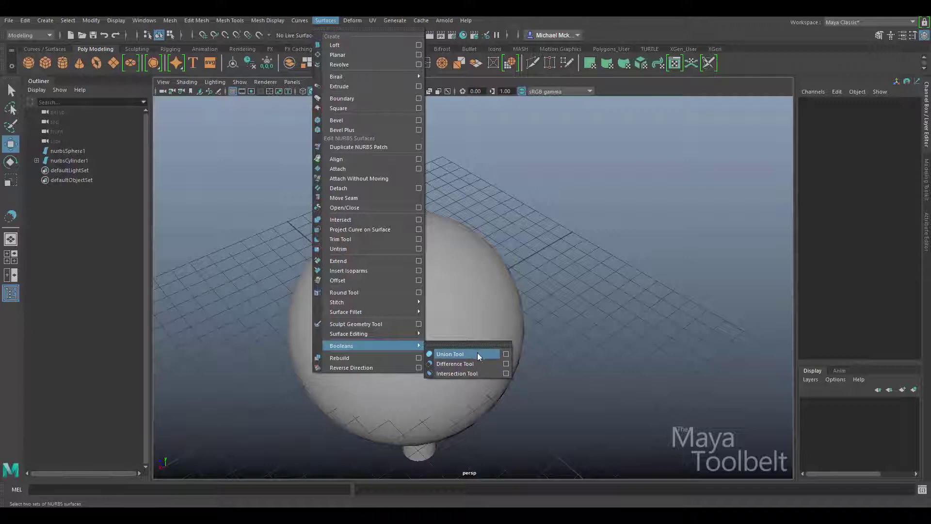
click(174, 20)
click(189, 22)
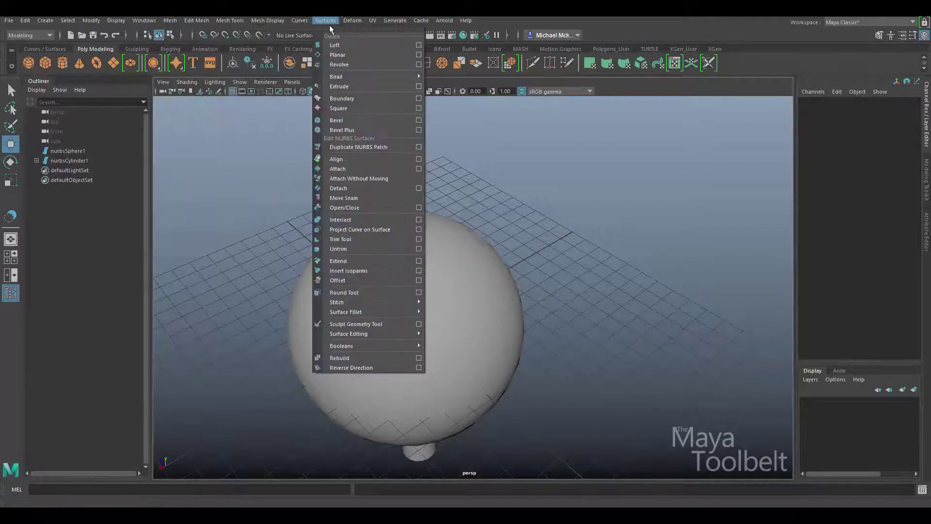
Detach the NURBS surface Booleans commands into a floating window beside the cylinder and sphere.
mouse_move(399, 347)
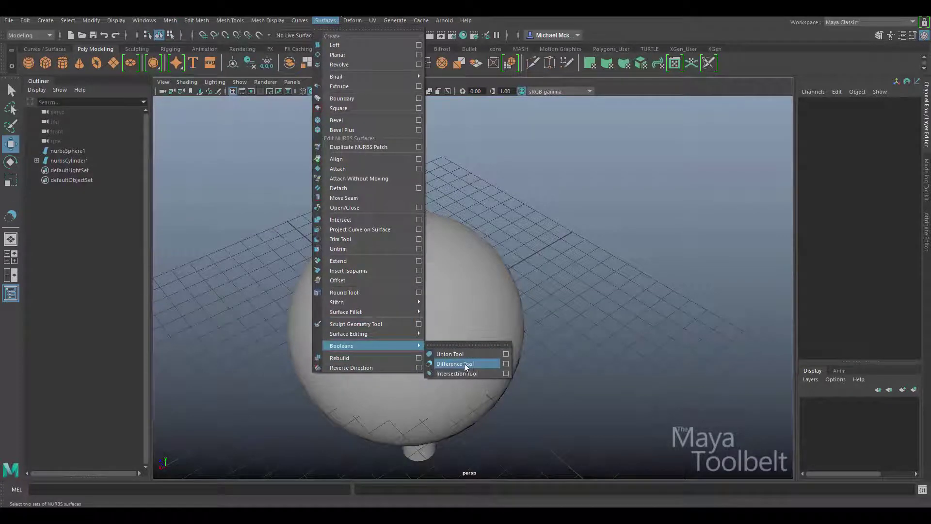
click(476, 346)
drag(476, 332, 620, 172)
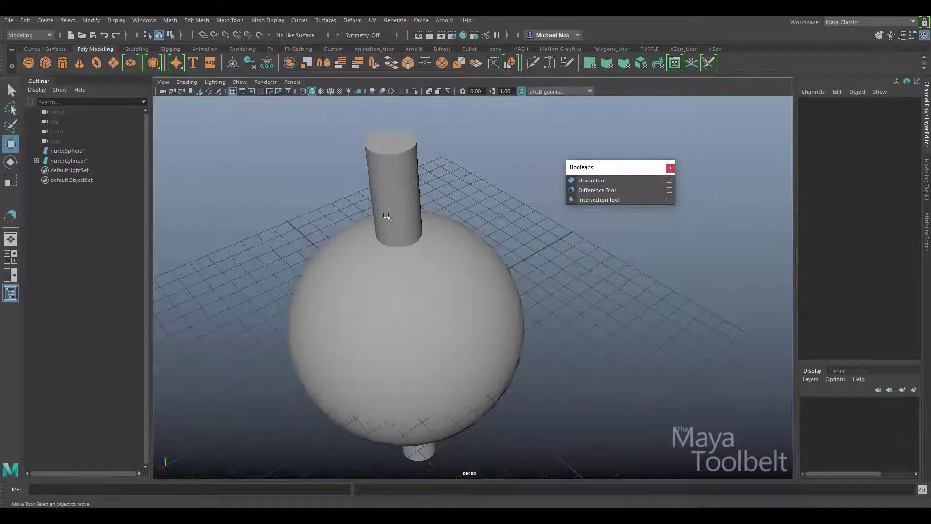
Subtract the NURBS cylinder from the sphere with the NURBS Boolean Difference Tool.
click(607, 190)
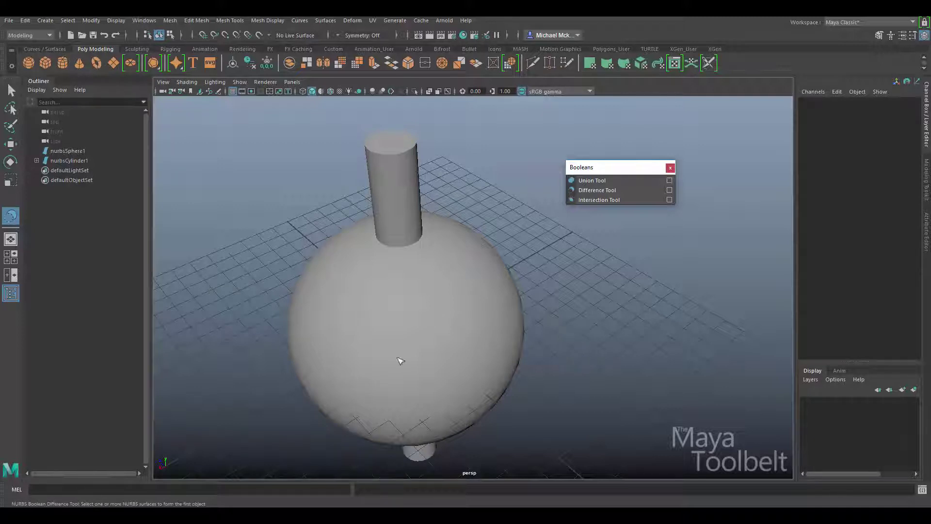
click(477, 314)
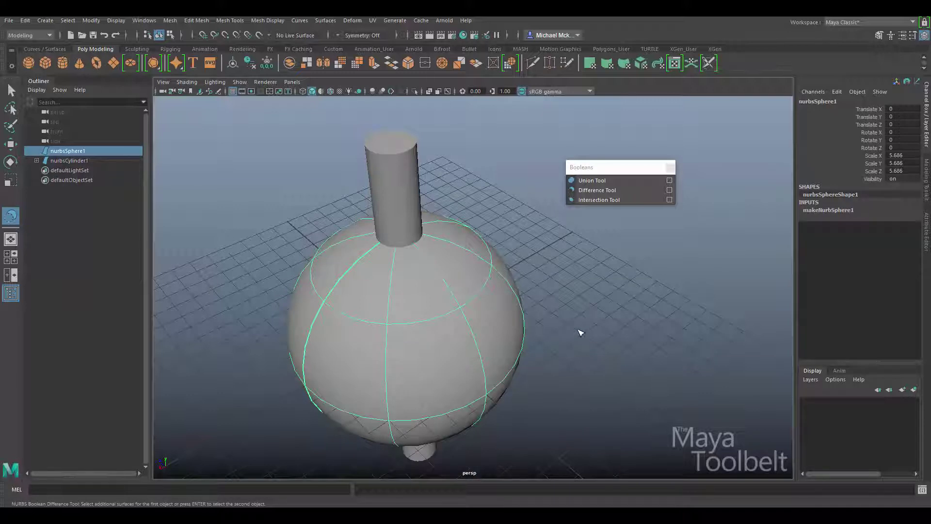
key(Return)
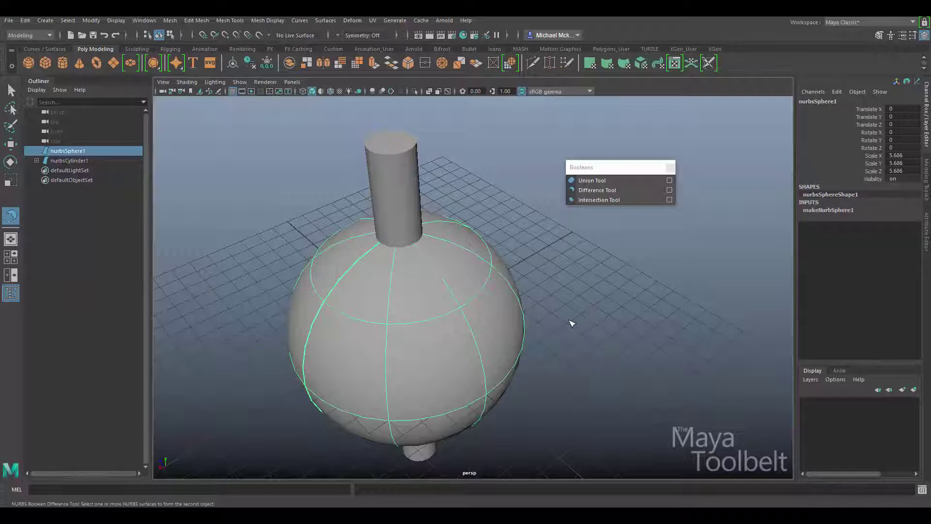
click(411, 199)
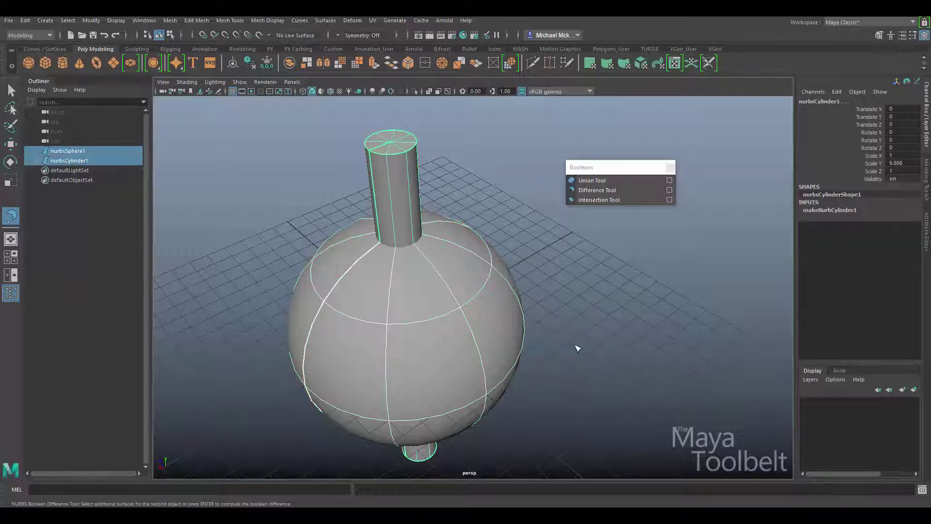
key(Return)
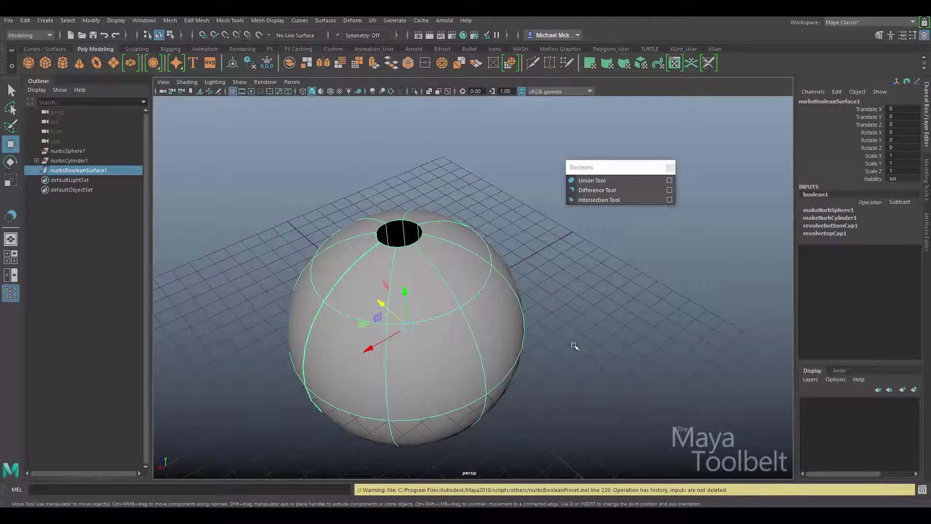
Close the floating Booleans commands and select the inner wall surface of the hole through the sphere.
alt+drag(553, 338, 551, 368)
alt+right_drag(551, 369, 650, 362)
alt+drag(543, 380, 605, 341)
scroll(605, 341, down, 5)
click(669, 262)
alt+drag(669, 262, 543, 255)
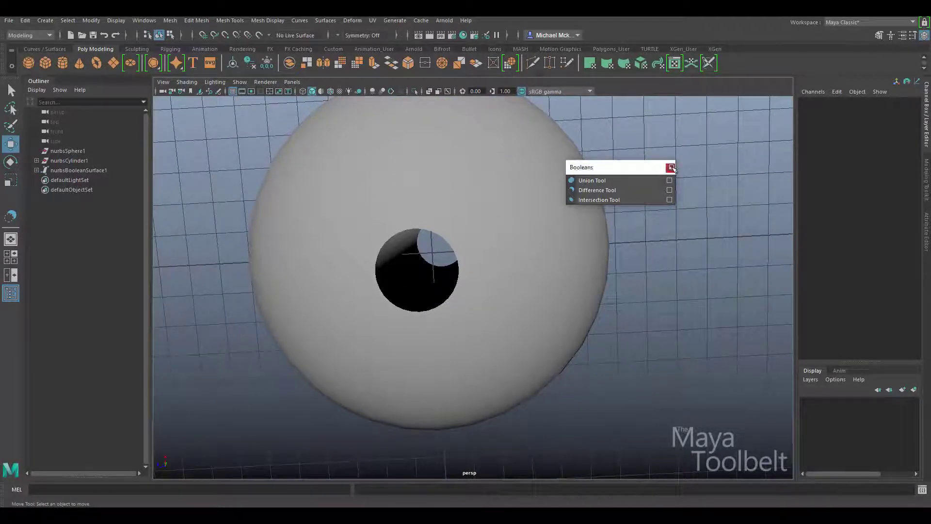
click(670, 168)
click(566, 207)
alt+drag(596, 272, 389, 233)
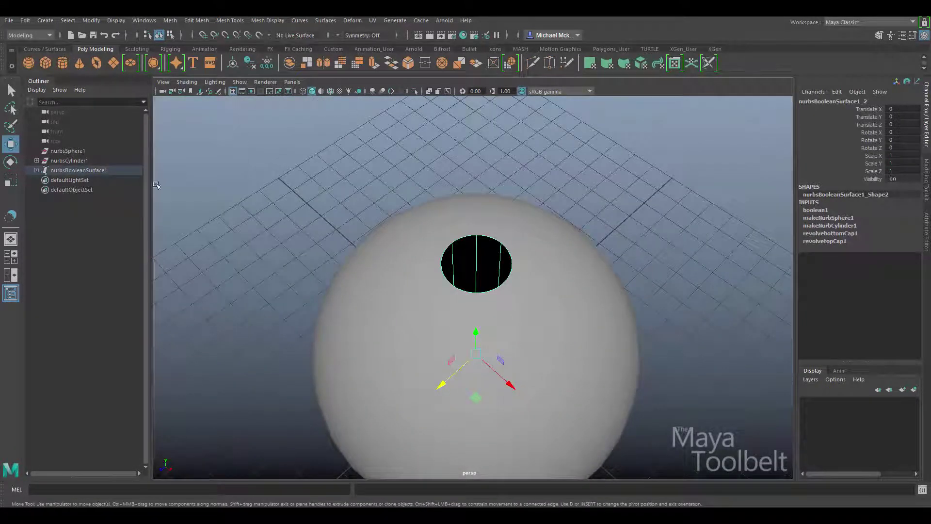
Expand nurbsBooleanSurface1 in the Outliner and select its child surfaces one by one.
click(78, 170)
alt+drag(461, 233, 544, 230)
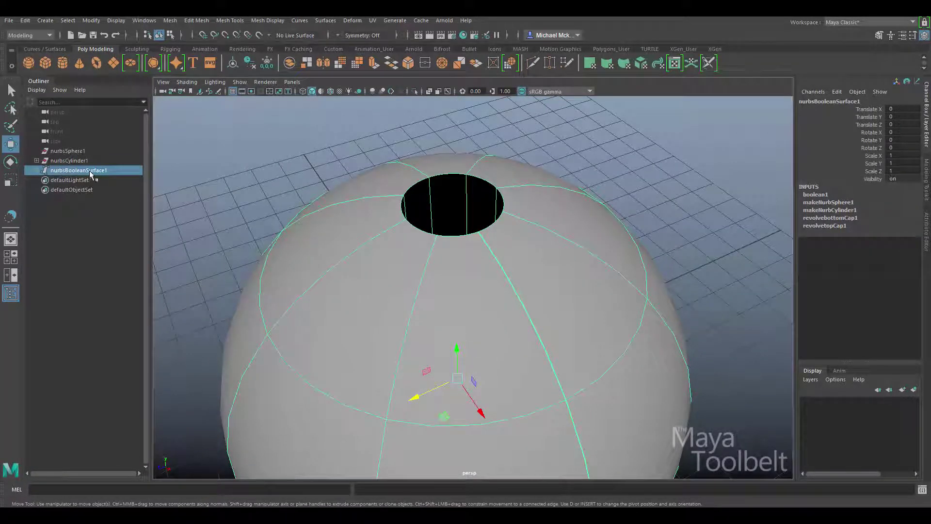
click(37, 170)
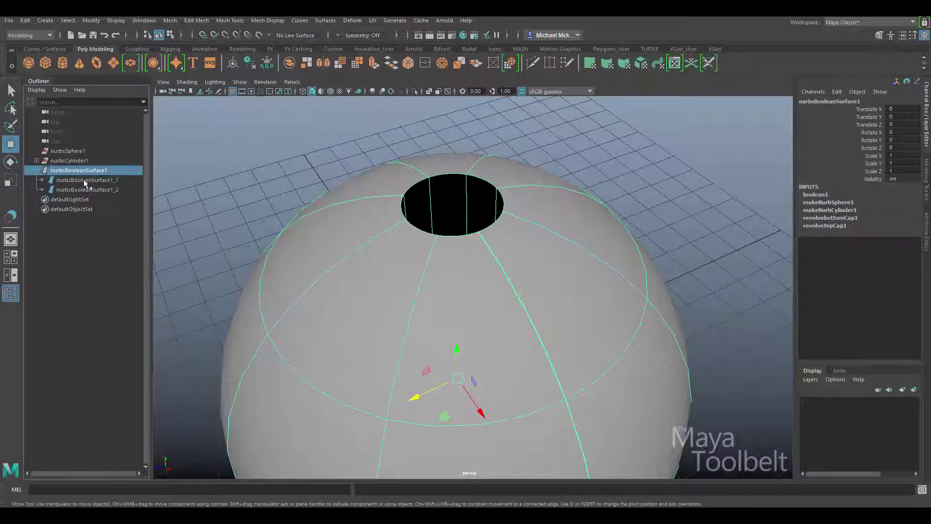
click(85, 181)
click(110, 189)
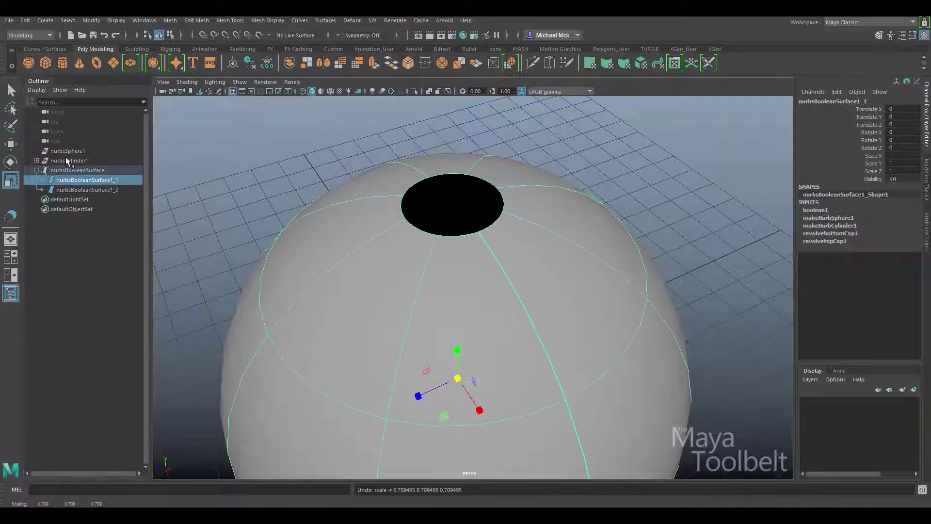
Tilt and enlarge the original nurbsCylinder1 so it cuts a wider, slanted hole through the sphere.
click(67, 160)
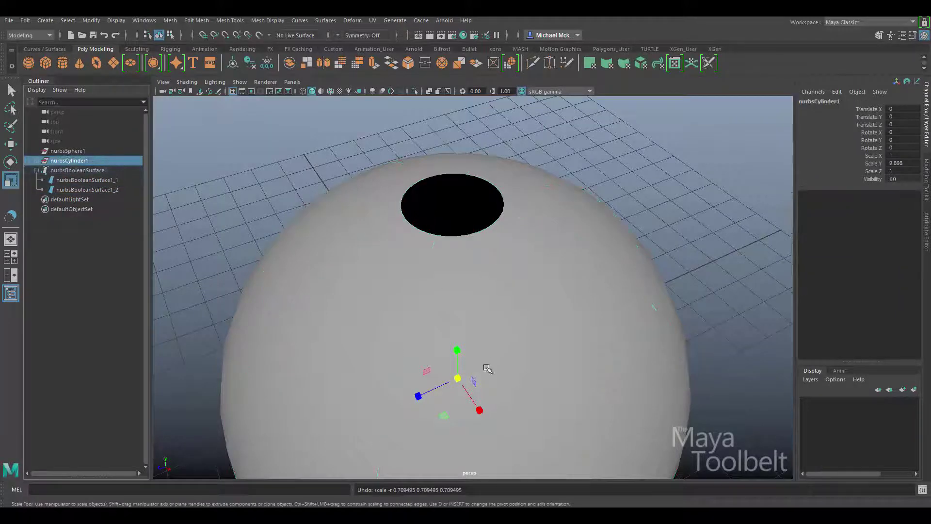
key(e)
mouse_move(456, 379)
mouse_down()
mouse_move(487, 371)
mouse_move(485, 385)
mouse_move(465, 390)
mouse_move(492, 402)
mouse_move(476, 374)
mouse_move(483, 366)
mouse_move(477, 377)
mouse_move(501, 377)
mouse_move(522, 359)
mouse_move(532, 325)
mouse_move(558, 296)
mouse_move(494, 289)
mouse_move(627, 288)
mouse_move(639, 211)
mouse_up()
key(r)
click(521, 359)
key(5)
alt+drag(556, 306, 521, 290)
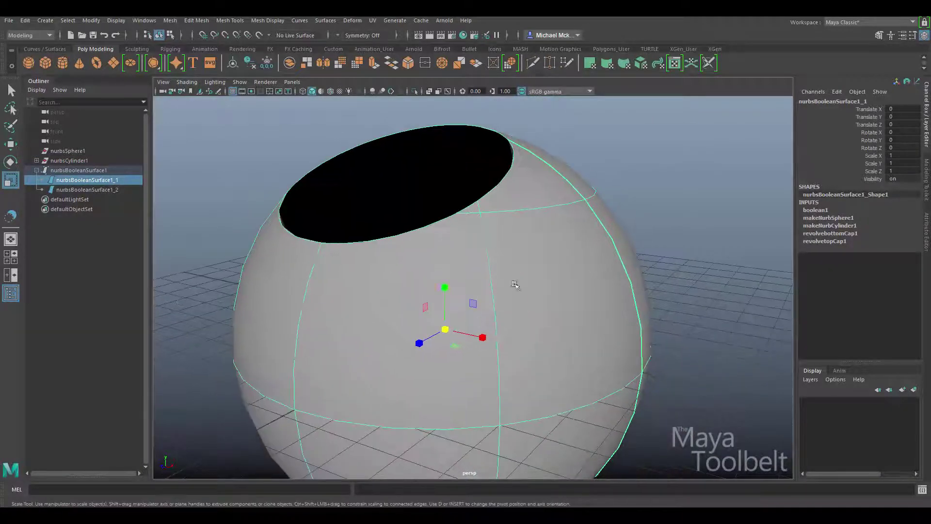
Examine the slanted hole and its inner walls from several angles.
alt+drag(474, 208, 553, 223)
click(560, 250)
click(582, 290)
alt+drag(583, 290, 597, 316)
alt+right_drag(597, 317, 505, 293)
alt+drag(506, 293, 497, 347)
alt+middle_drag(498, 346, 432, 296)
alt+right_drag(432, 296, 239, 235)
Select the whole Boolean result group, and then only its outer sphere surface with the Move tool.
click(93, 171)
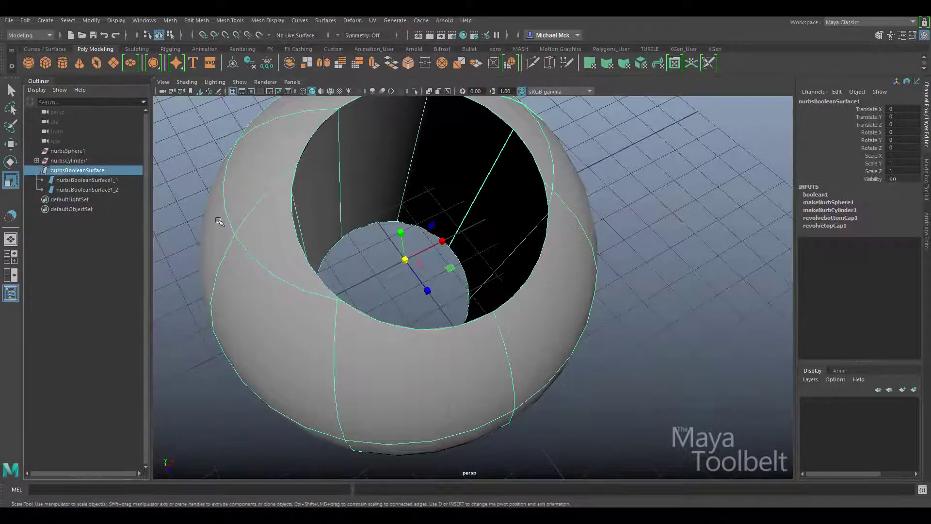
alt+drag(398, 253, 642, 260)
click(480, 172)
click(596, 333)
right_click(678, 194)
key(w)
alt+drag(673, 213, 586, 287)
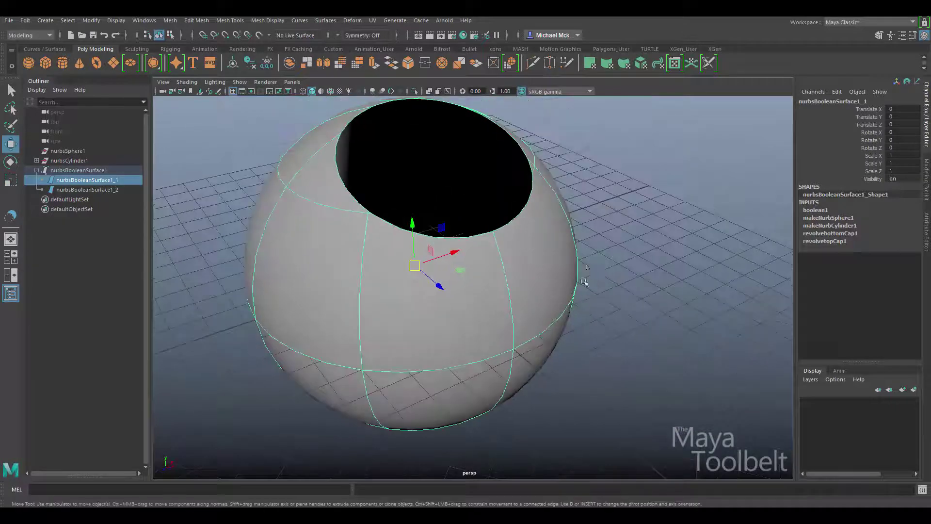
alt+middle_drag(587, 265, 589, 292)
alt+drag(589, 291, 589, 297)
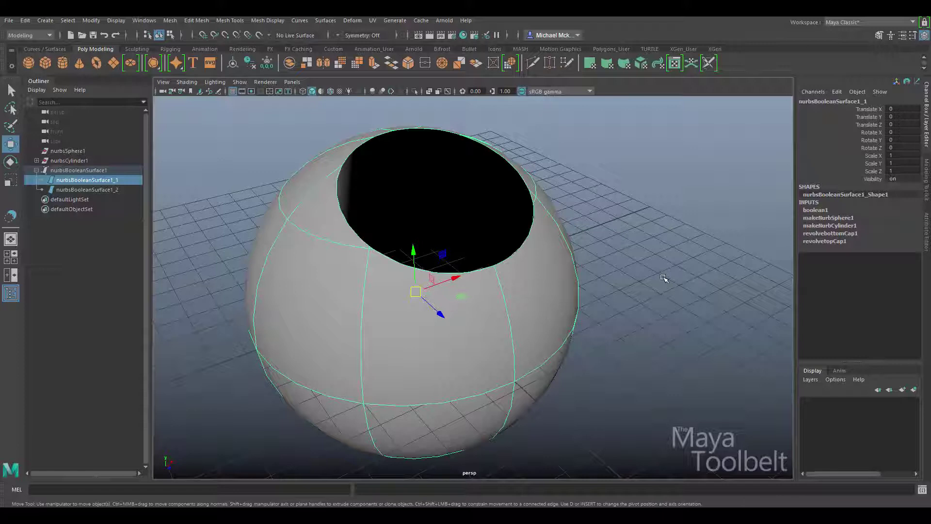
Switch the outer sphere surface to Trim Edge selection and pick the rim of the slanted hole.
alt+drag(664, 277, 588, 284)
right_drag(538, 273, 484, 249)
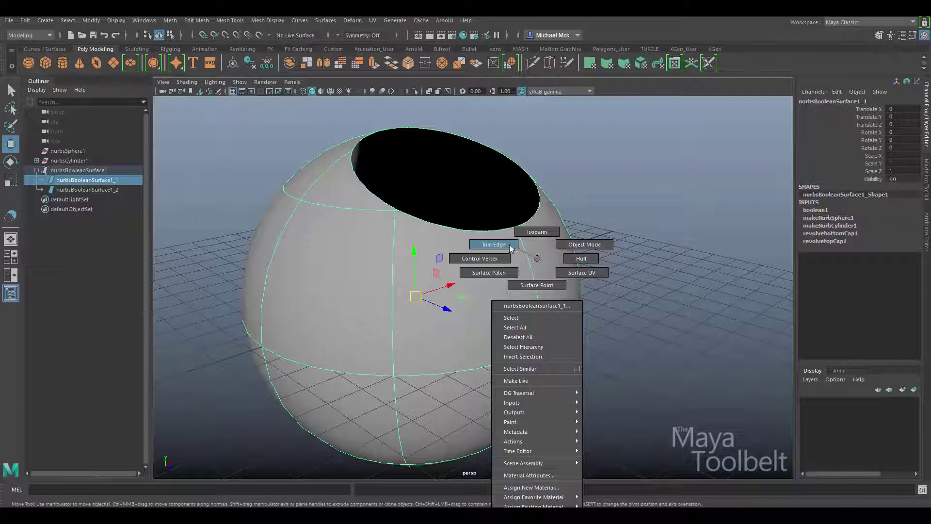
right_drag(497, 248, 497, 248)
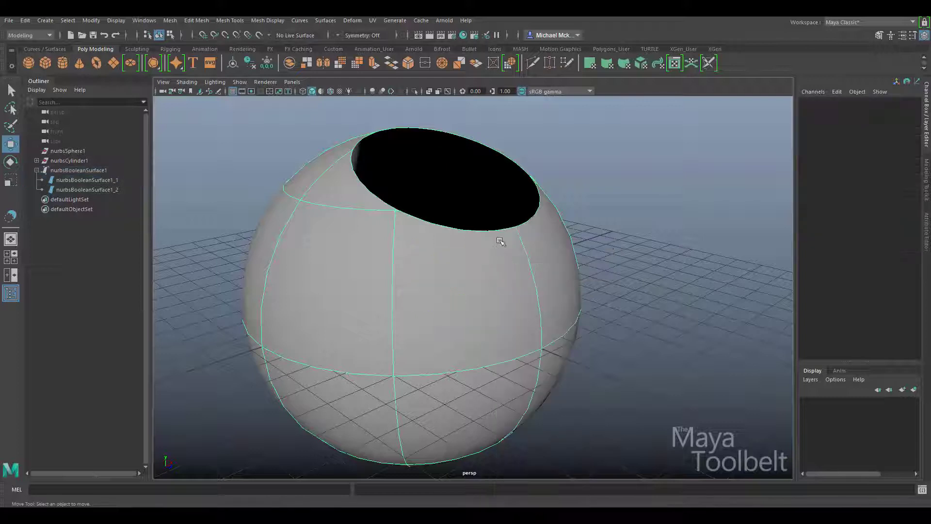
click(498, 229)
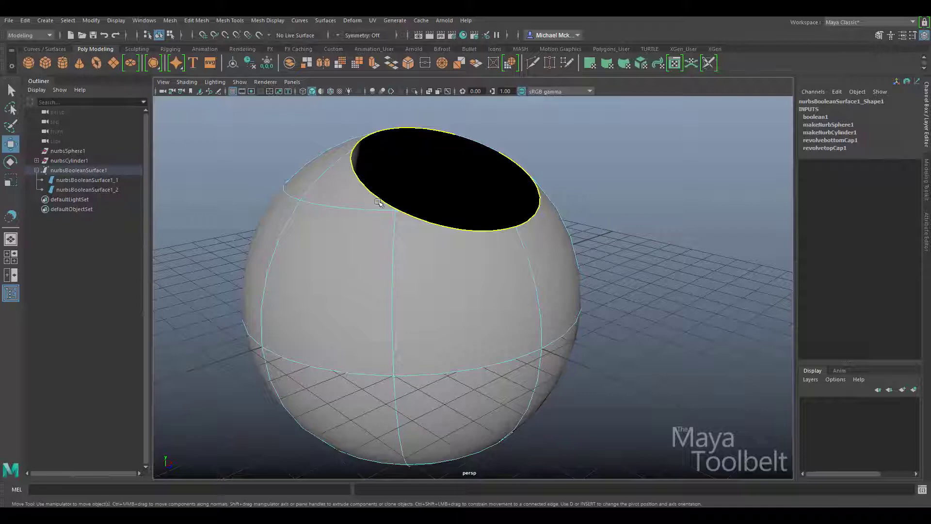
alt+drag(616, 281, 555, 278)
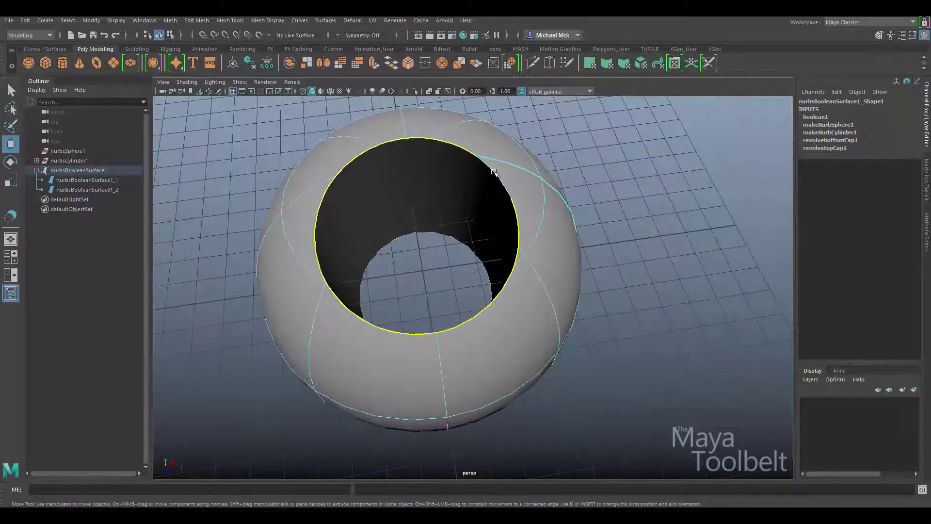
alt+drag(524, 202, 549, 201)
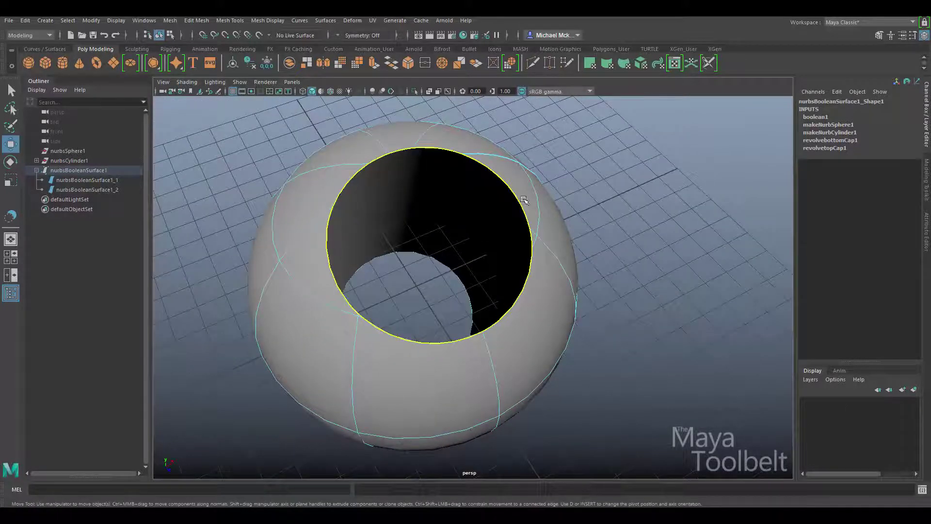
alt+drag(487, 167, 518, 190)
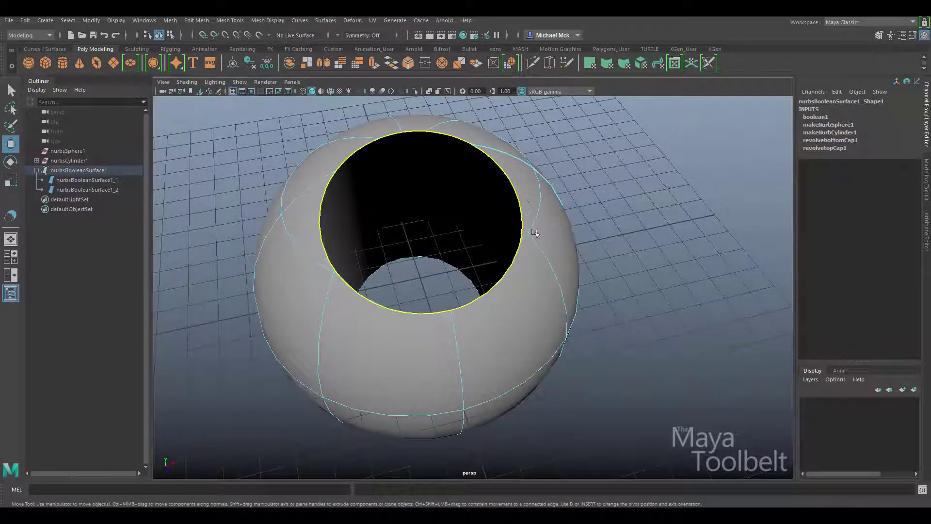
alt+drag(537, 231, 553, 224)
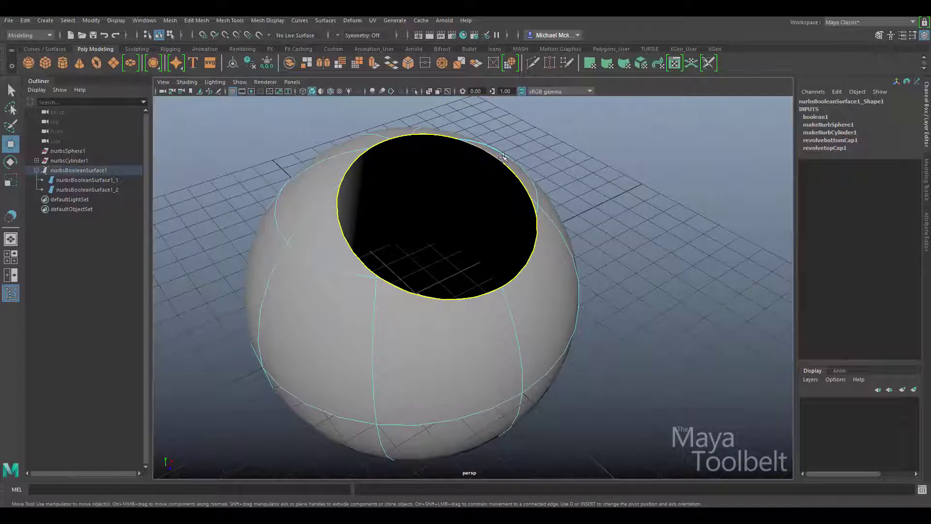
mouse_move(521, 269)
alt+mouse_down()
mouse_move(509, 270)
mouse_move(523, 252)
alt+mouse_up()
Show the outer surface's control vertices and select the ones above the trimmed opening.
right_click(522, 253)
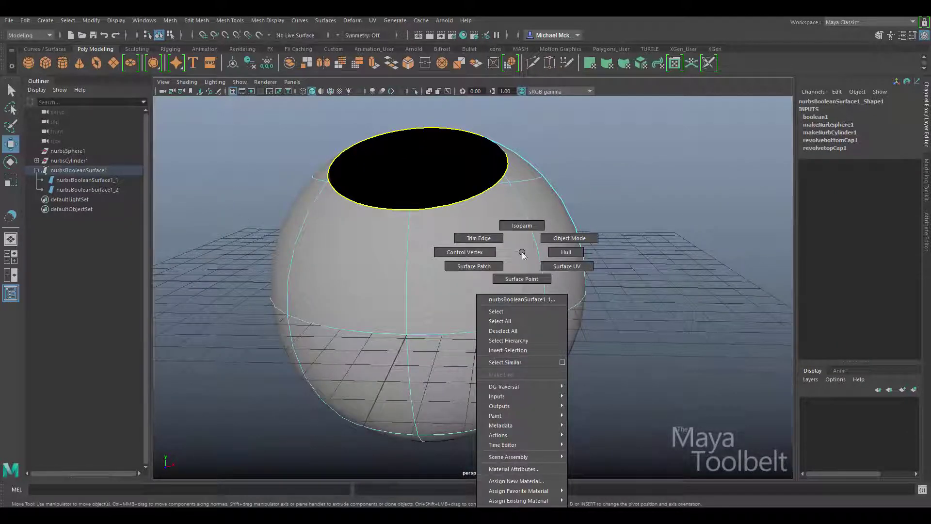
click(483, 253)
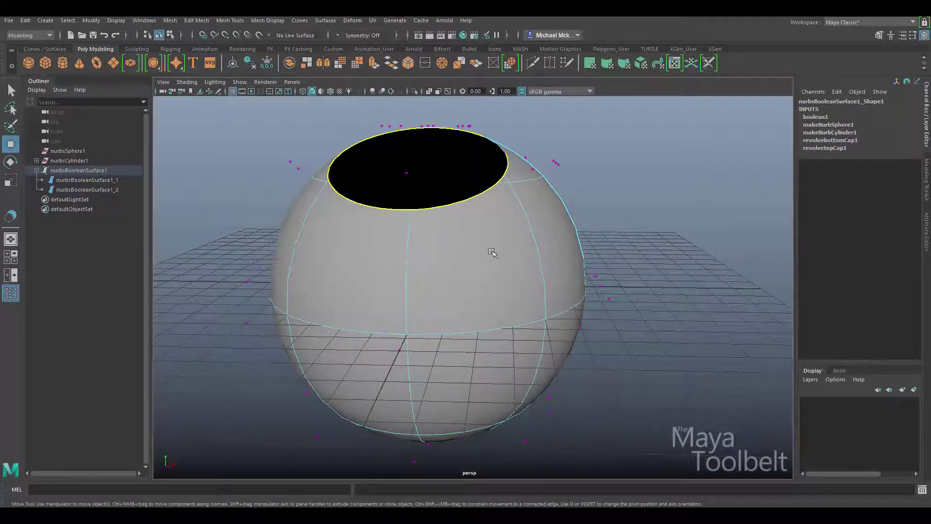
alt+drag(500, 198, 426, 254)
alt+middle_drag(426, 254, 384, 353)
scroll(530, 308, up, 3)
alt+drag(530, 308, 530, 242)
alt+drag(453, 168, 373, 231)
drag(337, 273, 353, 291)
drag(376, 320, 412, 344)
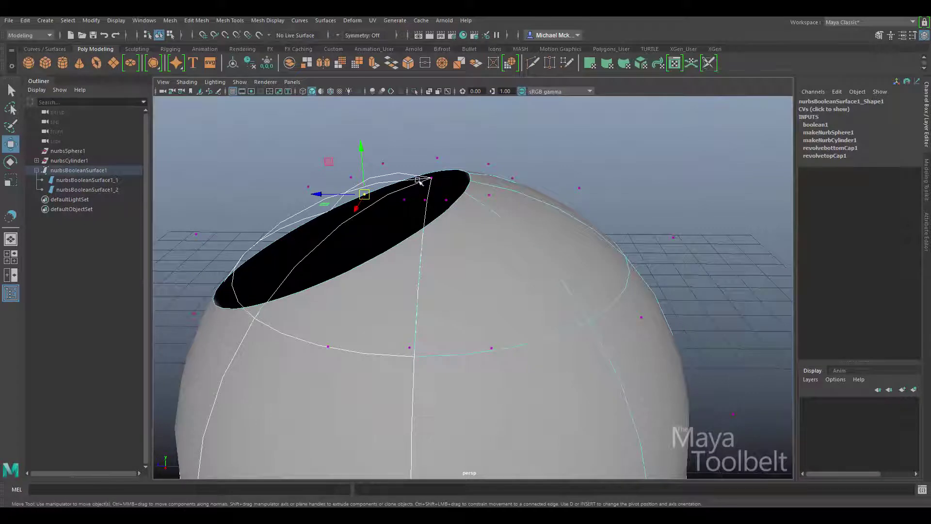
Select other control vertices around the opening's untrimmed area, then return the outer surface to object selection.
alt+drag(431, 189, 473, 183)
alt+drag(515, 227, 480, 189)
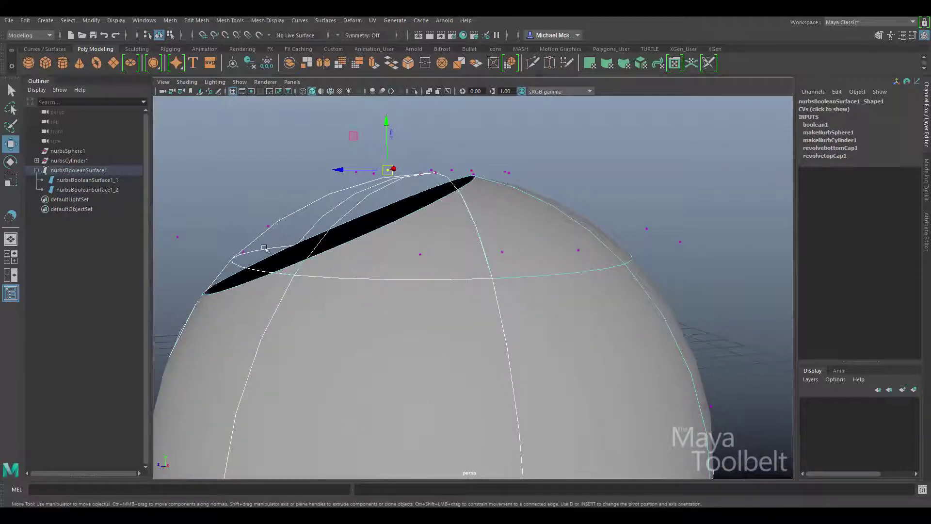
alt+drag(547, 250, 334, 143)
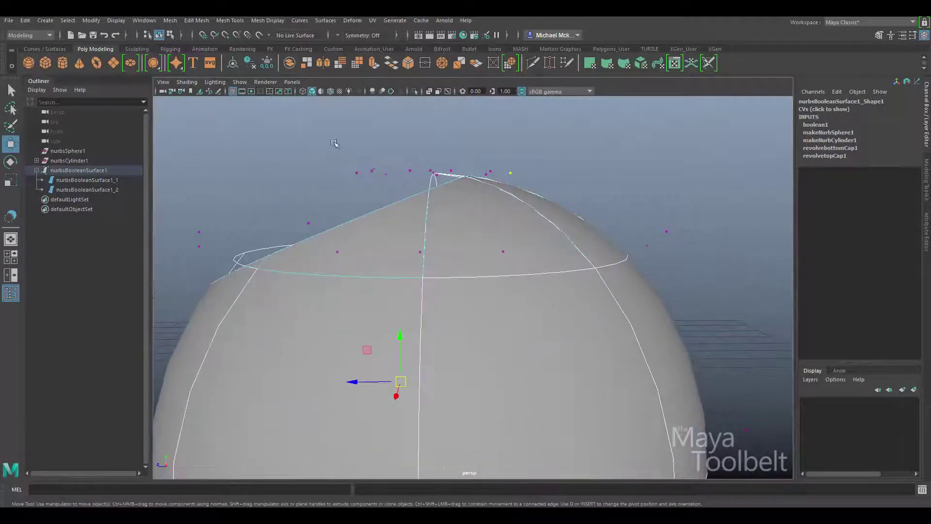
drag(408, 179, 409, 180)
mouse_move(369, 128)
alt+mouse_down()
mouse_move(393, 136)
mouse_move(365, 105)
mouse_move(366, 165)
mouse_move(367, 138)
alt+mouse_up()
drag(367, 185, 418, 237)
click(159, 35)
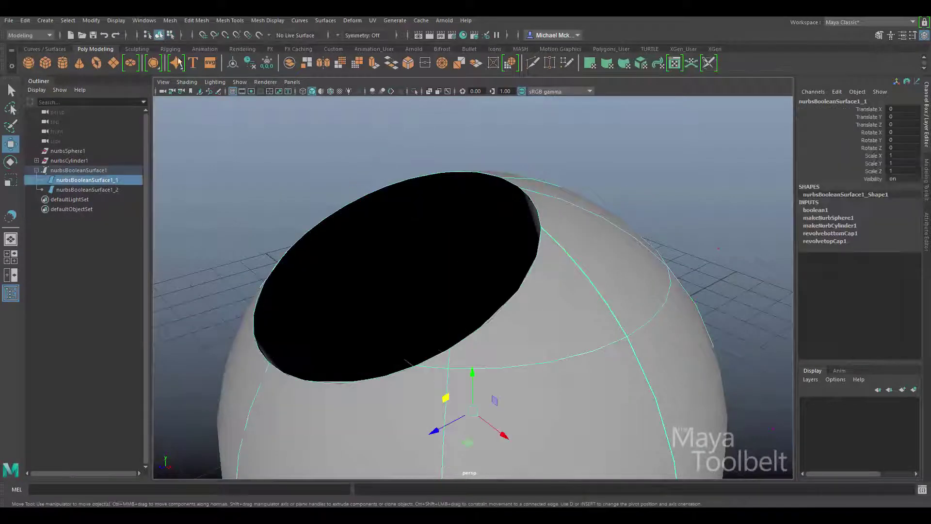
Review the commands for editing NURBS surfaces, including the Surface Fillet variants, with the trimmed sphere selected.
alt+drag(549, 265, 657, 291)
alt+right_drag(657, 291, 487, 277)
alt+drag(487, 277, 507, 308)
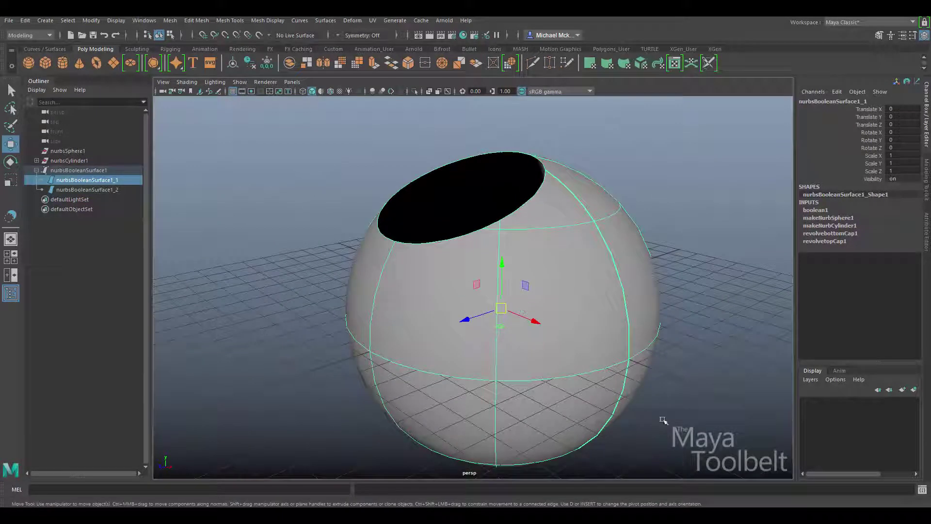
alt+middle_drag(720, 376, 595, 315)
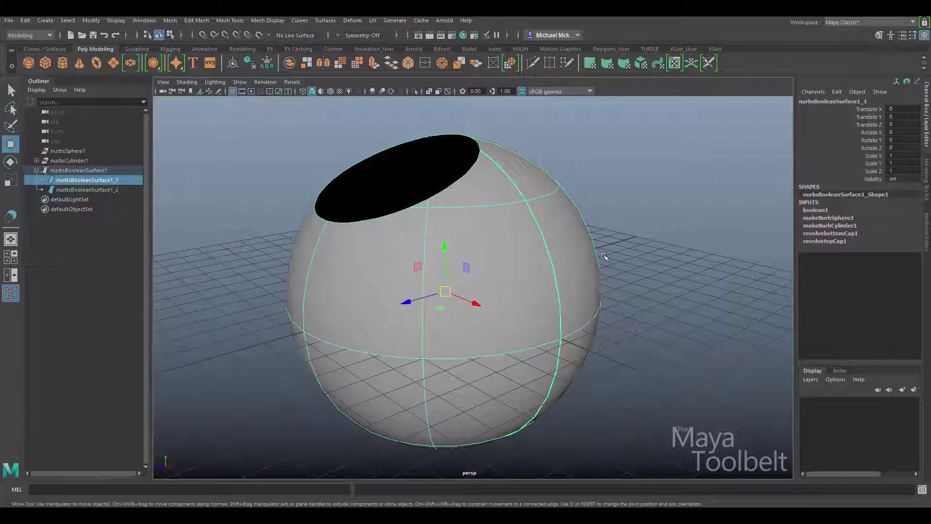
alt+drag(571, 258, 552, 296)
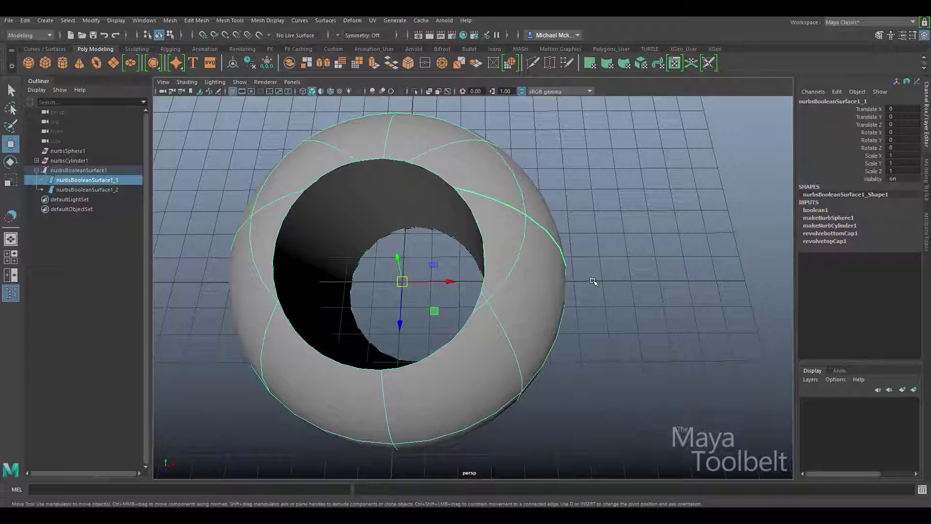
alt+drag(603, 306, 546, 282)
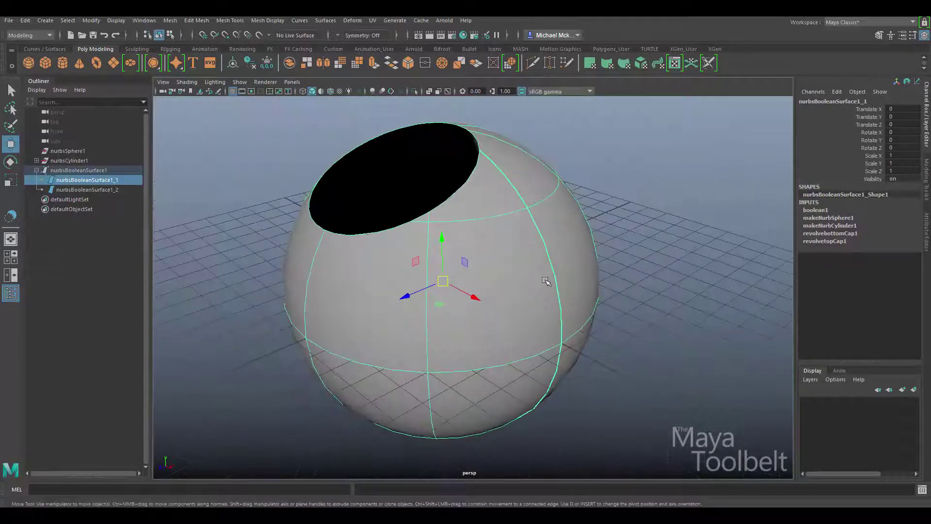
click(326, 19)
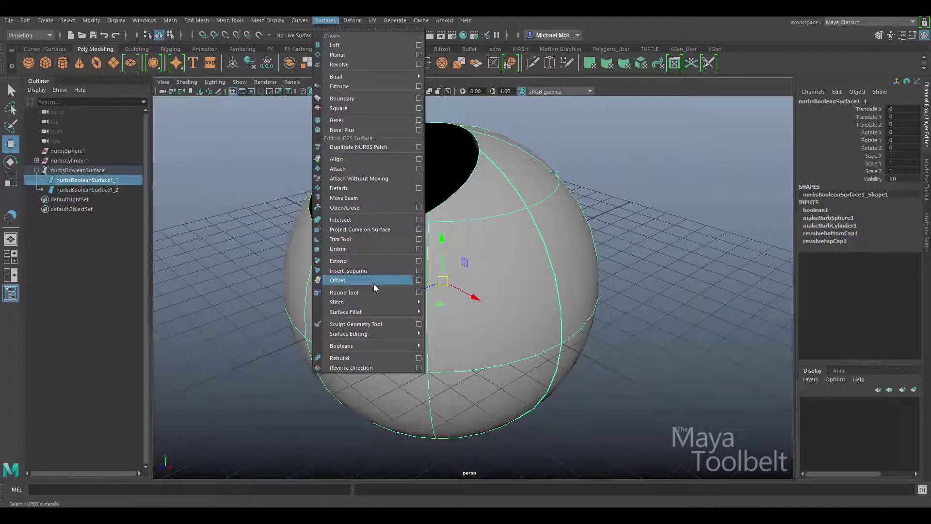
mouse_move(357, 313)
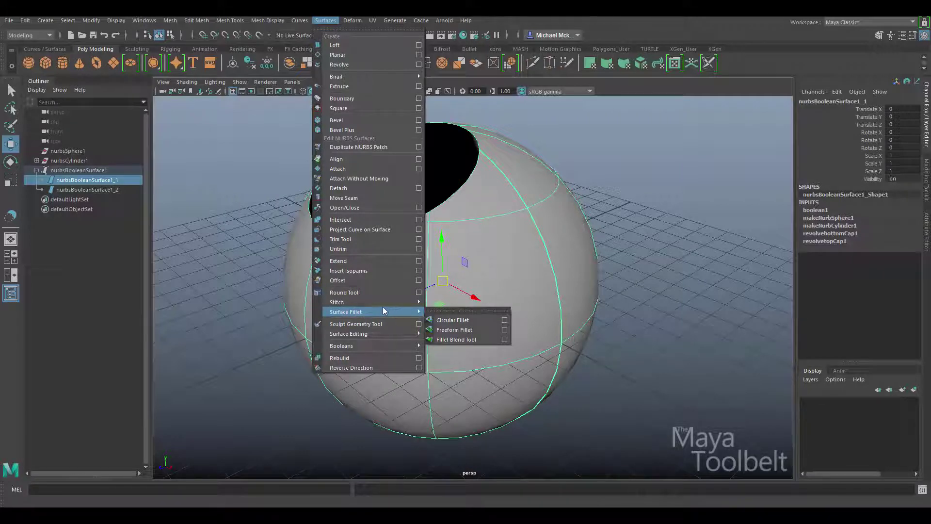
click(505, 289)
click(493, 224)
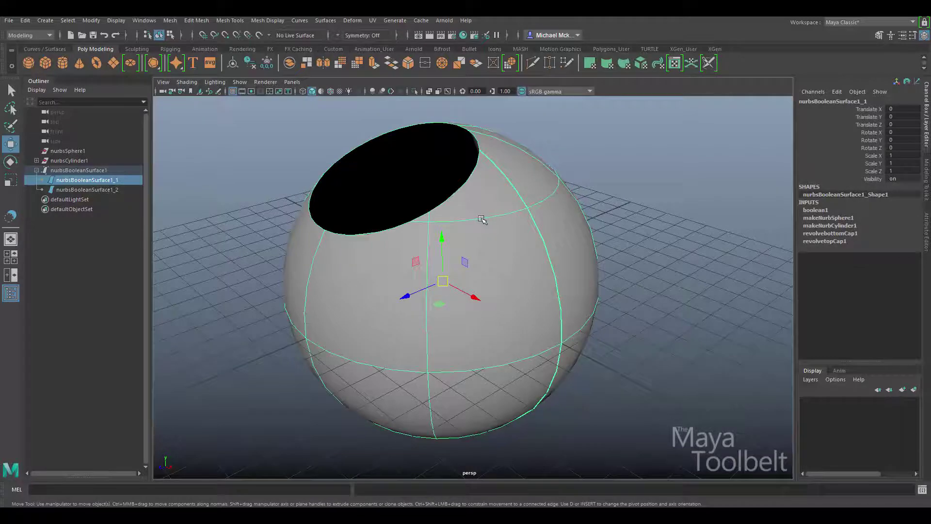
alt+drag(505, 257, 576, 275)
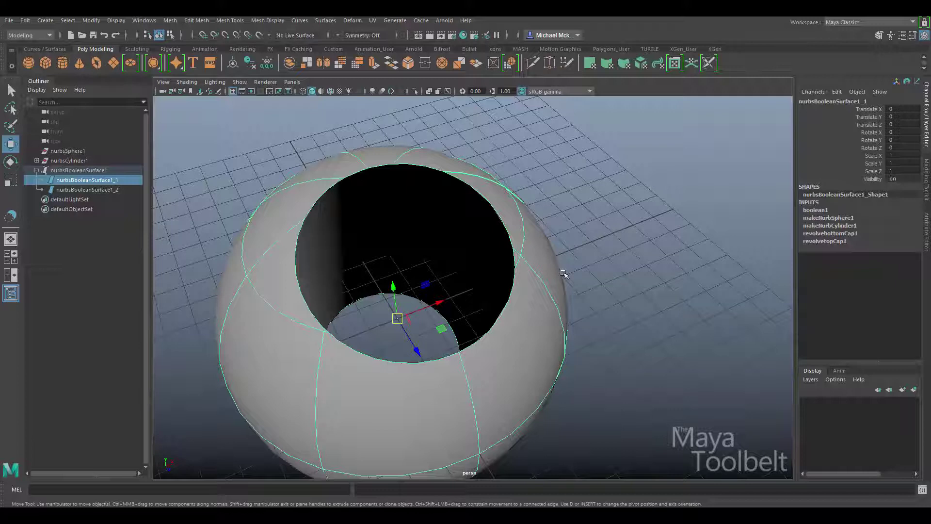
alt+drag(574, 282, 611, 251)
alt+right_drag(611, 251, 556, 272)
alt+drag(557, 273, 568, 237)
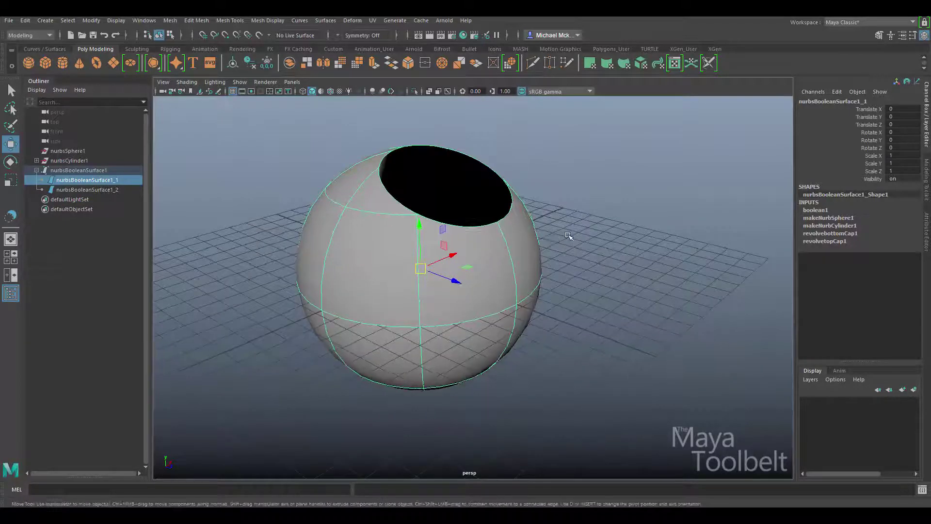